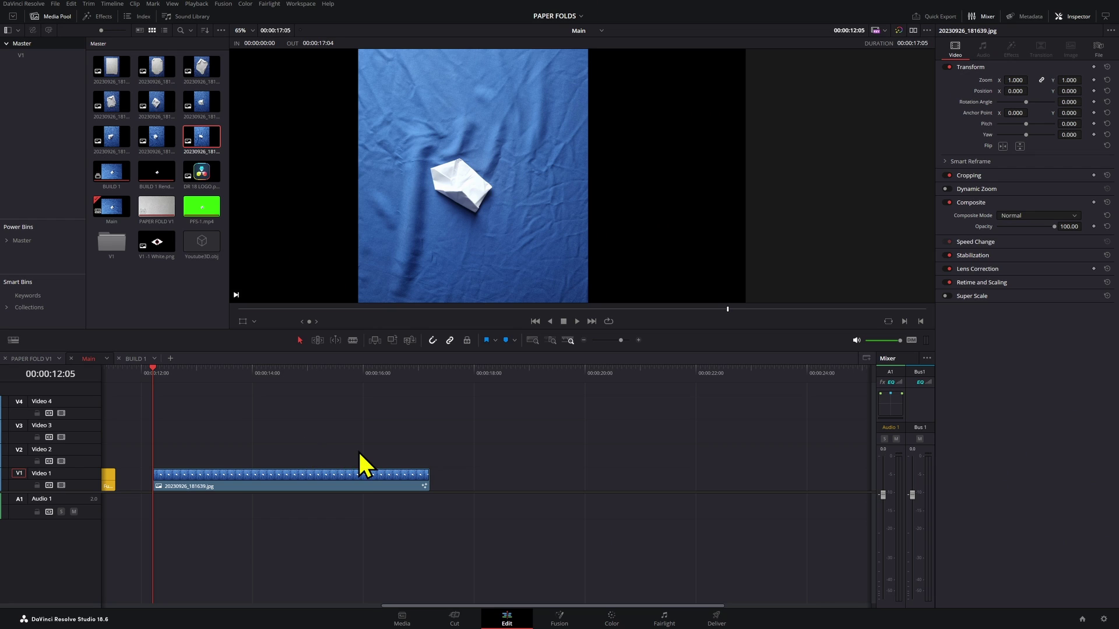
Shift the 20230926_181639.jpg clip on Video 1 to start at 00:00:12:12 and bring the playhead to its first frame.
{"action": "left_click_drag", "start_coordinate": [315, 482], "coordinate": [325, 475]}
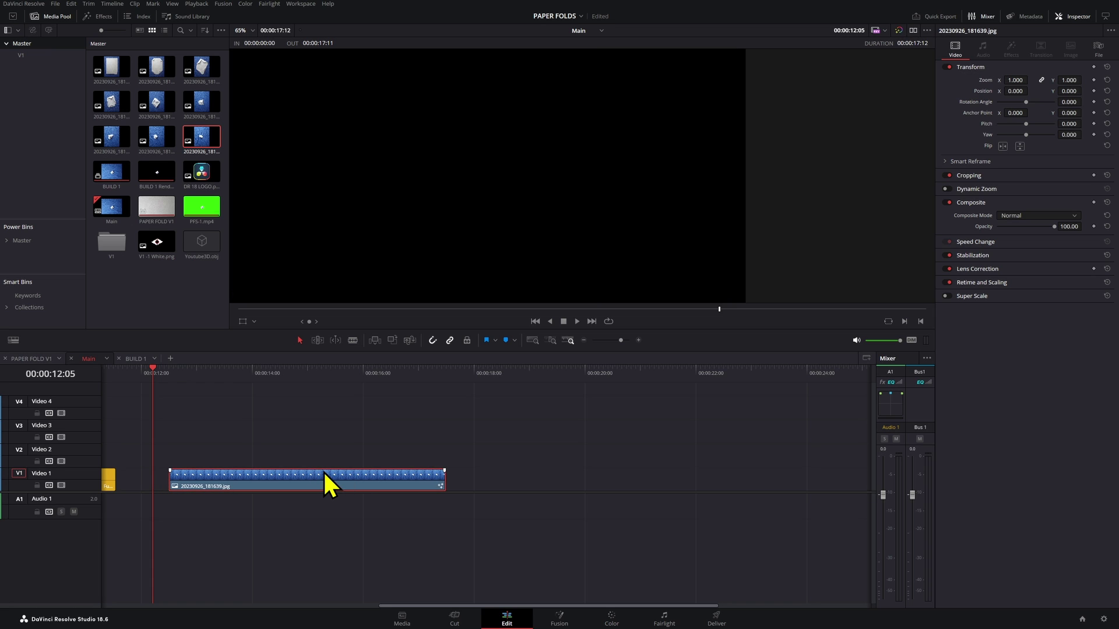
{"action": "left_click", "coordinate": [177, 373]}
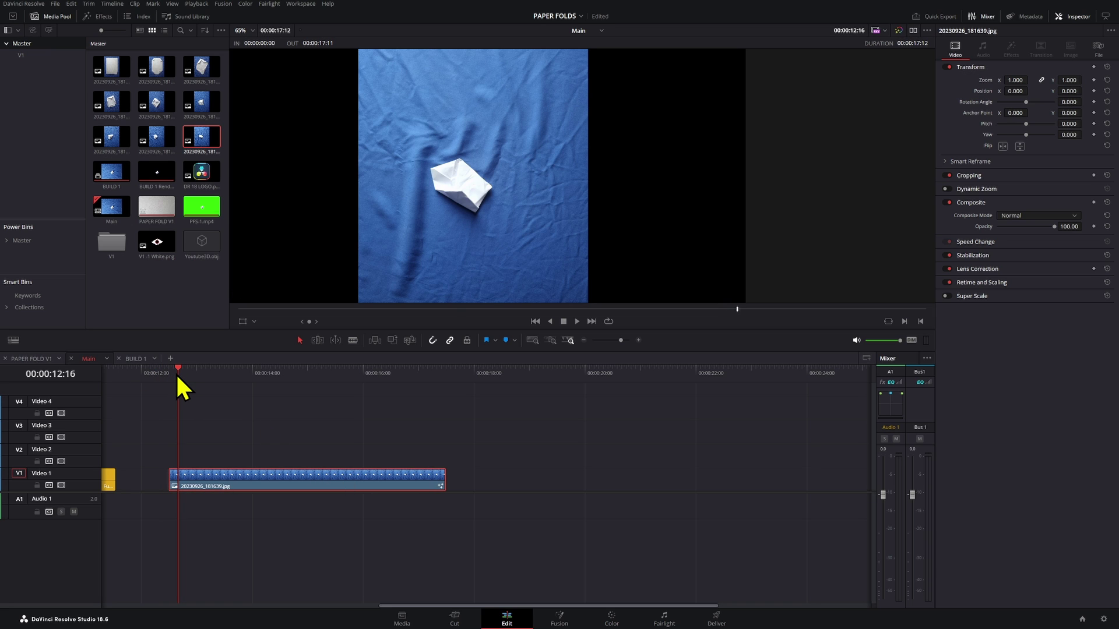
{"action": "key", "text": "Left"}
{"action": "key", "text": "Left"}
{"action": "key", "text": "Left"}
{"action": "key", "text": "Left"}
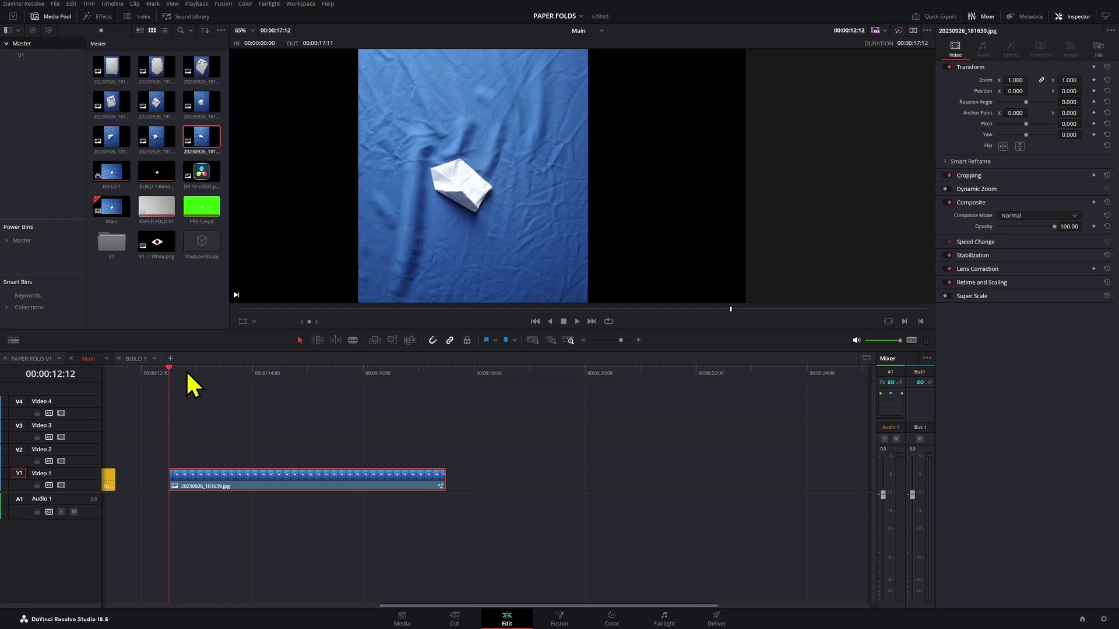
Overwrite 20230926_181617.jpg onto Video 1 at 00:00:12:15 and 20230926_181600.jpg at 00:00:12:18, leaving each preceding photo three frames long.
{"action": "key", "text": "Right"}
{"action": "key", "text": "Right"}
{"action": "key", "text": "Right"}
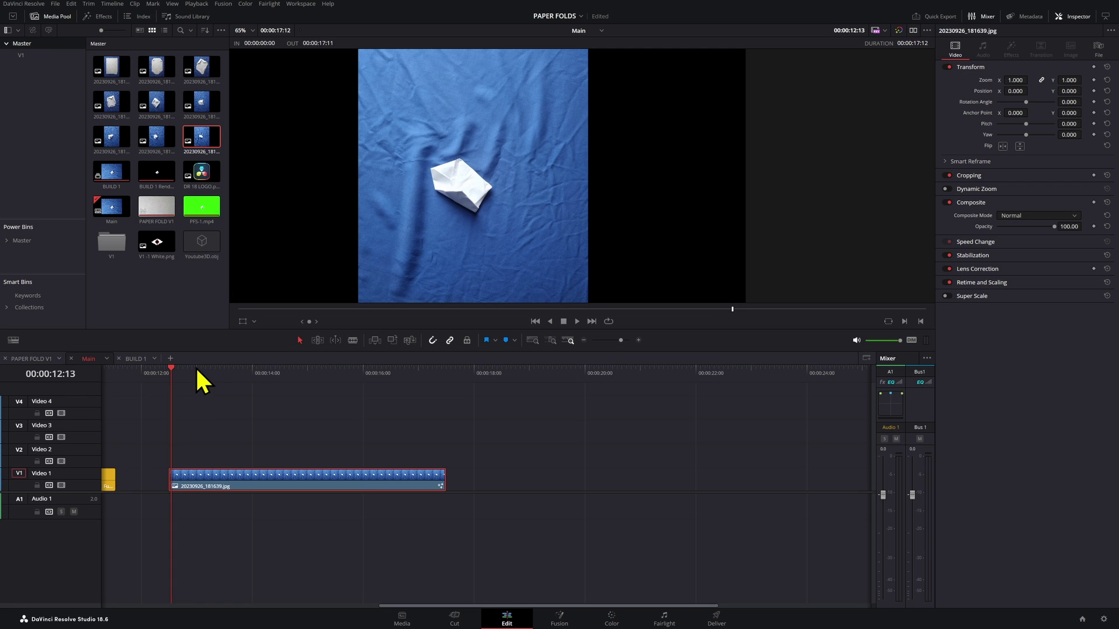
{"action": "left_click_drag", "start_coordinate": [159, 142], "coordinate": [207, 483]}
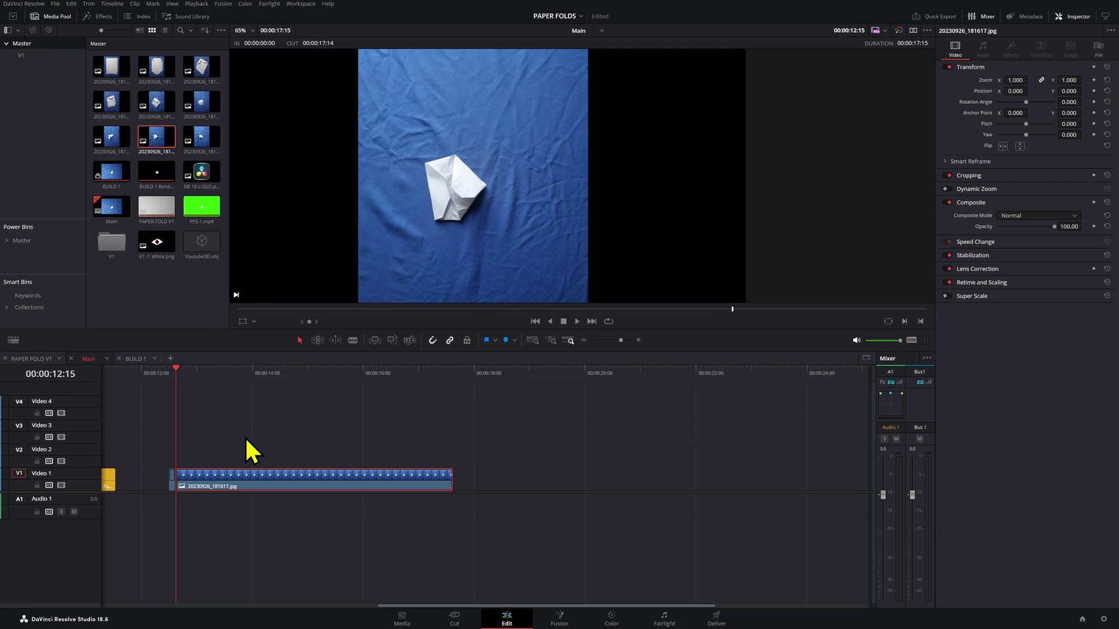
{"action": "key", "text": "Right"}
{"action": "key", "text": "Right"}
{"action": "key", "text": "Right"}
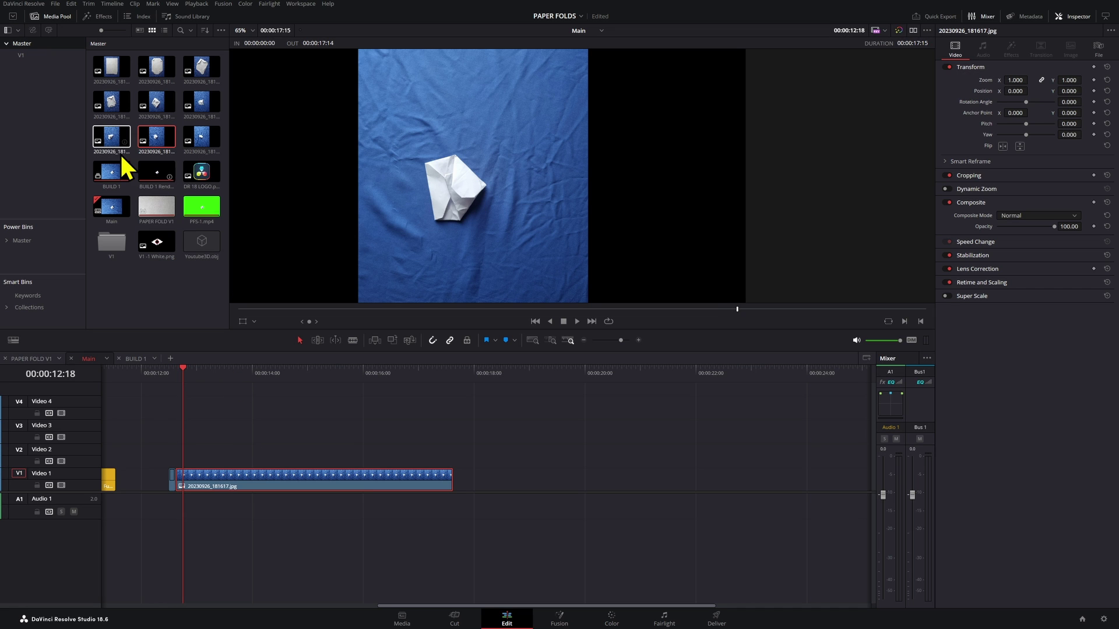
{"action": "left_click_drag", "start_coordinate": [117, 145], "coordinate": [225, 472]}
Place the remaining paper photos on Video 1 in reverse order at three-frame intervals, ending with 20230926_181150.jpg at 00:00:13:12.
{"action": "key", "text": "Right"}
{"action": "key", "text": "Right"}
{"action": "key", "text": "Right"}
{"action": "key", "text": "Right"}
{"action": "left_click_drag", "start_coordinate": [203, 106], "coordinate": [225, 482]}
{"action": "key", "text": "Right"}
{"action": "key", "text": "Right"}
{"action": "left_click_drag", "start_coordinate": [156, 105], "coordinate": [243, 456]}
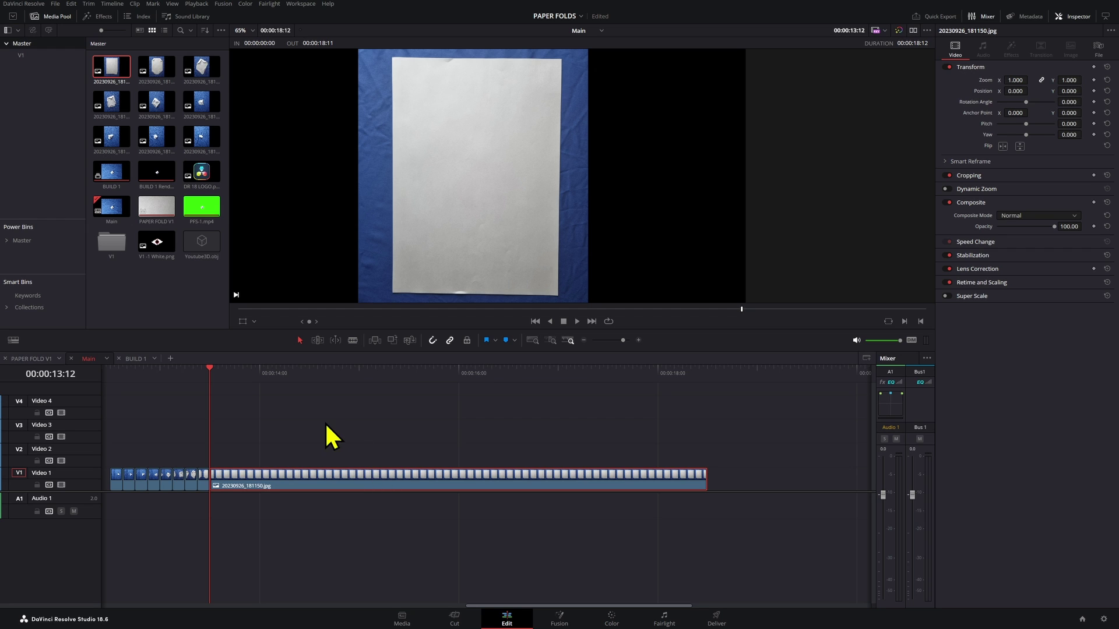
Set the rotation angle to 90 and the zoom to 1.380 for all the paper photo clips on Video 1.
{"action": "left_click_drag", "start_coordinate": [246, 371], "coordinate": [312, 373]}
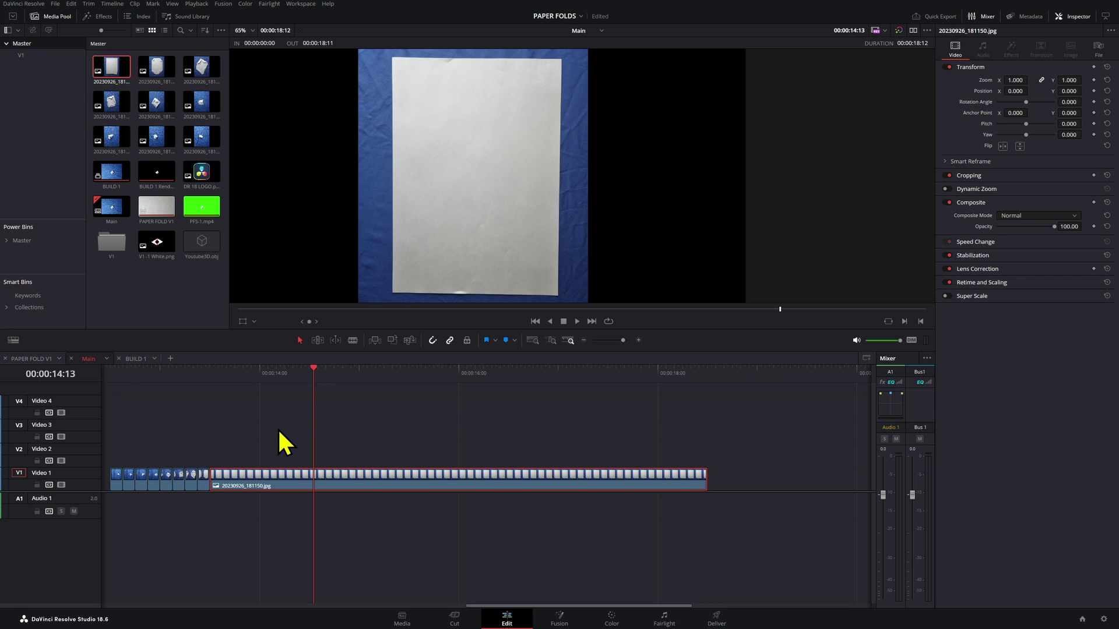
{"action": "left_click", "coordinate": [117, 371]}
{"action": "key", "text": "ctrl+equal"}
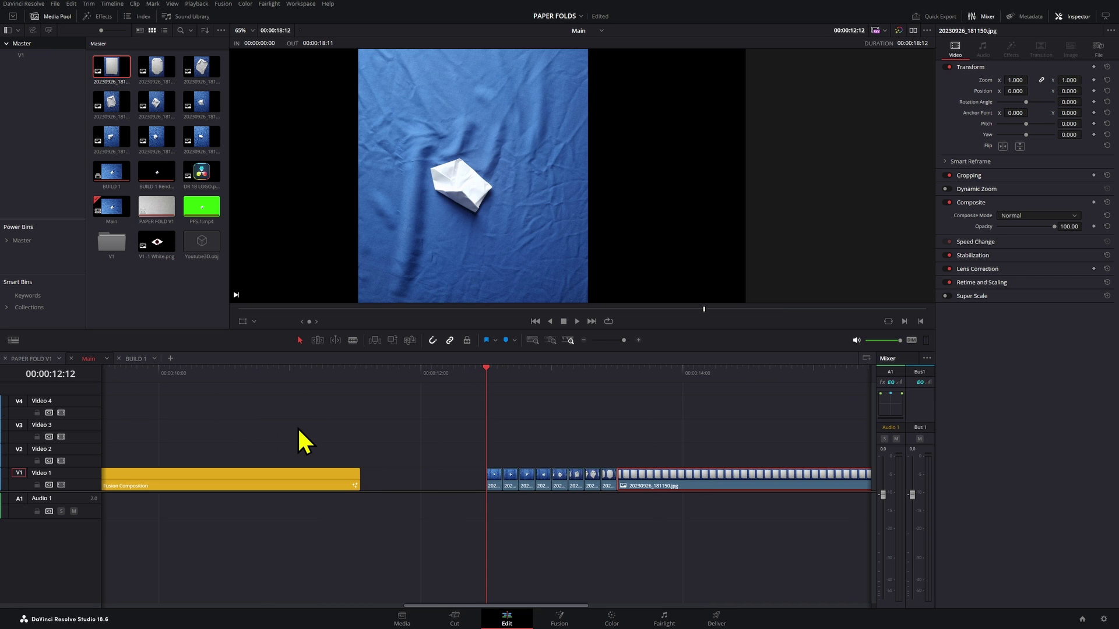
{"action": "scroll", "coordinate": [324, 457], "scroll_direction": "right", "scroll_amount": 4}
{"action": "left_click_drag", "start_coordinate": [300, 460], "coordinate": [299, 512]}
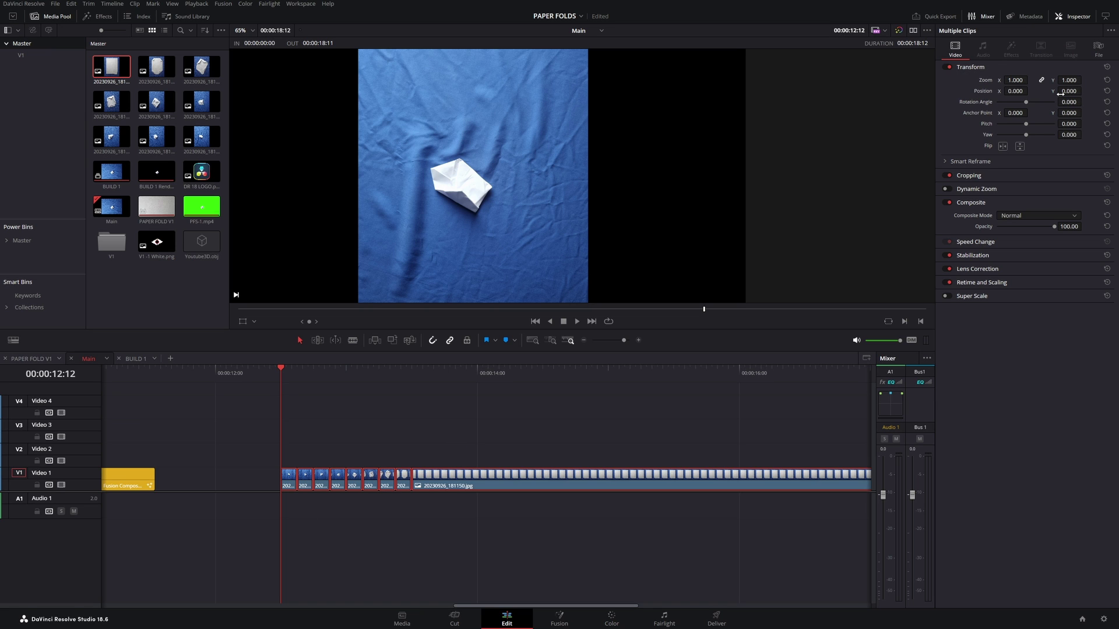
{"action": "type", "text": "90"}
{"action": "key", "text": "Return"}
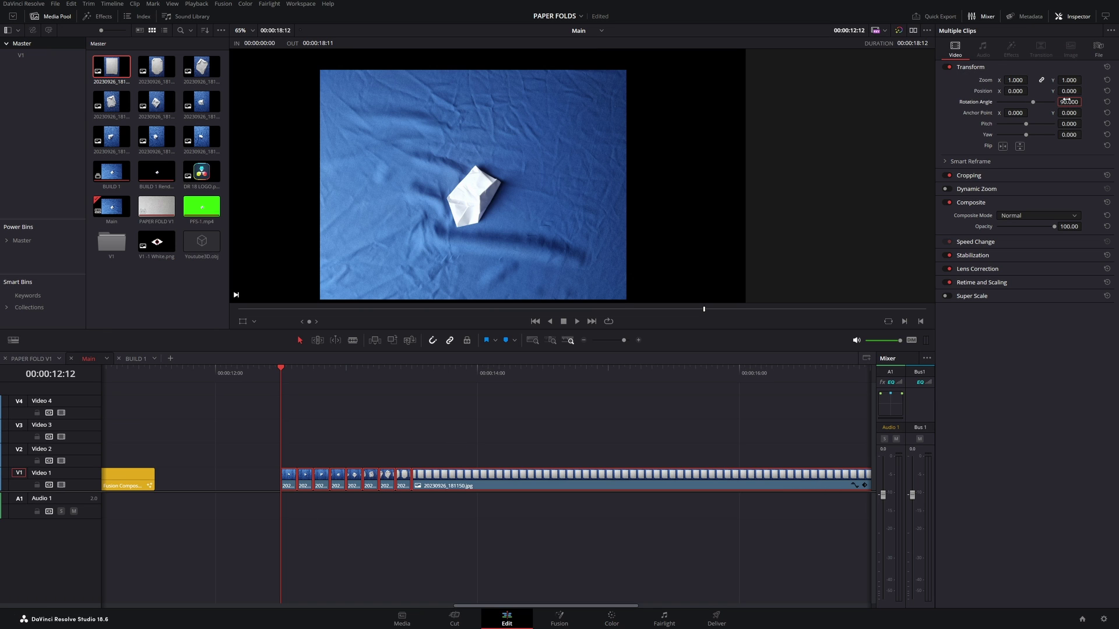
{"action": "left_click_drag", "start_coordinate": [1015, 80], "coordinate": [1037, 80]}
Reframe the 20230926_181617.jpg clip with a zoom of 1.490 and a Y position of 36.
{"action": "left_click", "coordinate": [304, 488]}
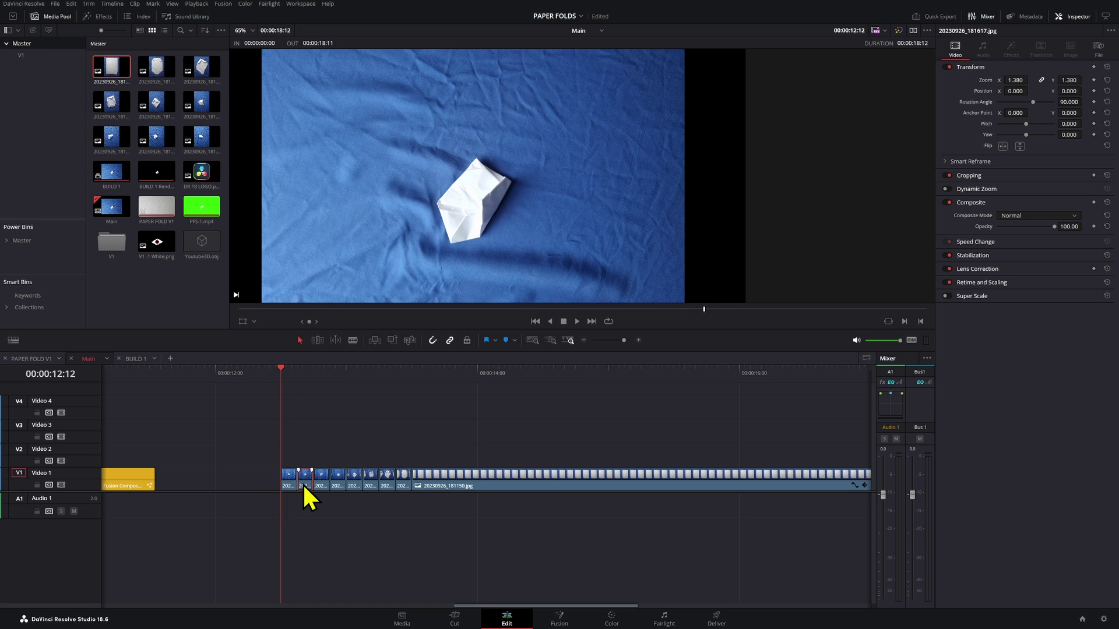
{"action": "key", "text": "Right"}
{"action": "key", "text": "Right"}
{"action": "key", "text": "Right"}
{"action": "left_click_drag", "start_coordinate": [1015, 79], "coordinate": [1087, 91]}
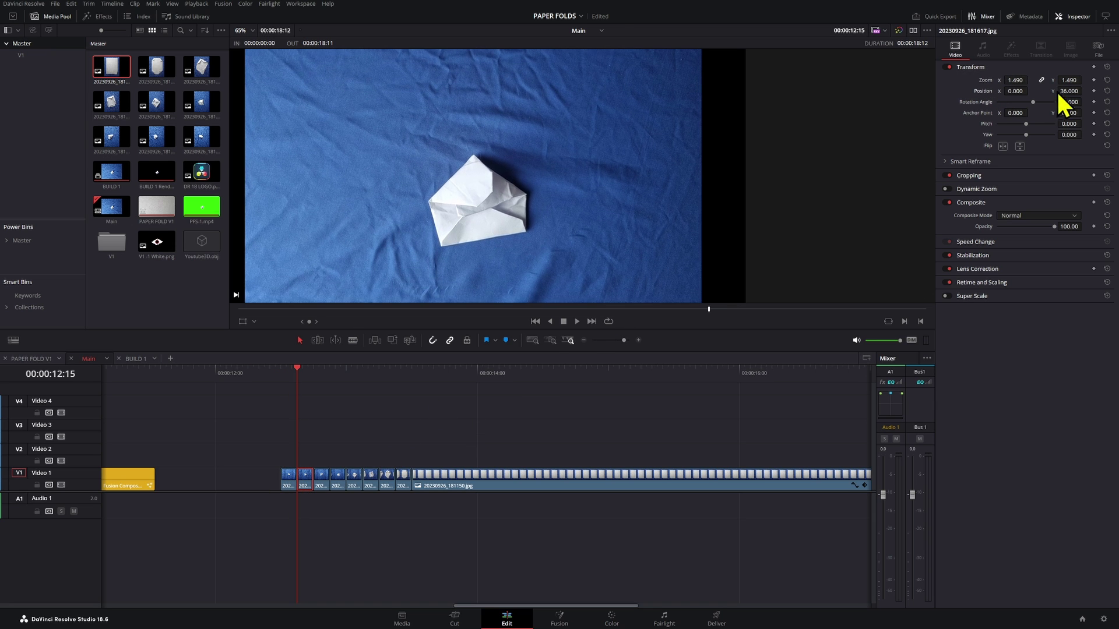
Set the Y position of the 20230926_181600.jpg clip to 79 and increase its zoom.
{"action": "key", "text": "Right"}
{"action": "key", "text": "Right"}
{"action": "key", "text": "Right"}
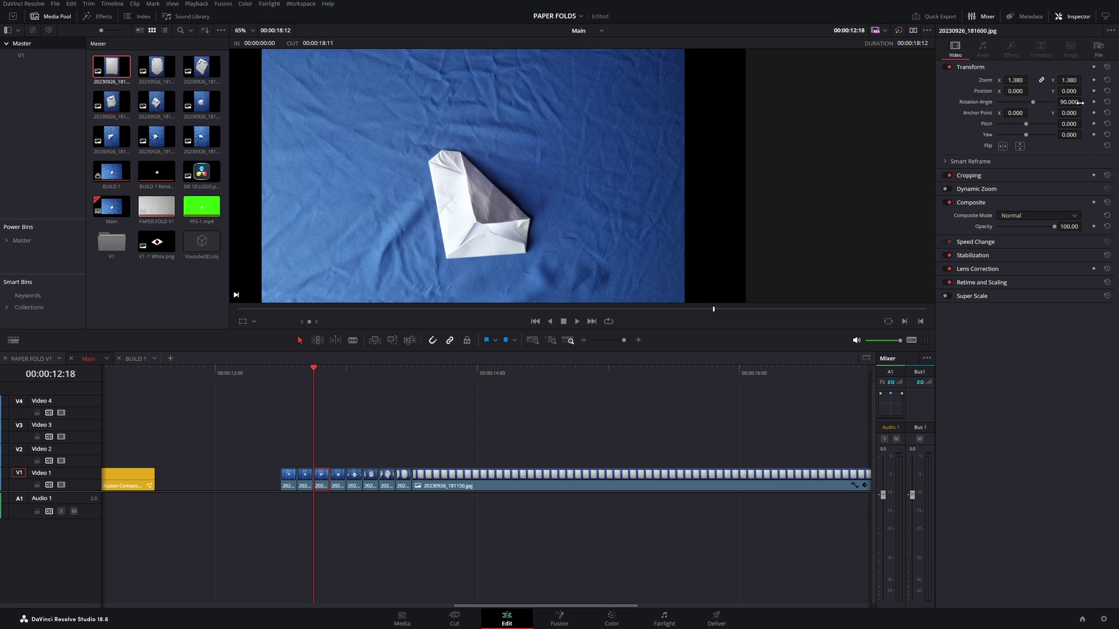
{"action": "left_click_drag", "start_coordinate": [1068, 91], "coordinate": [1112, 91]}
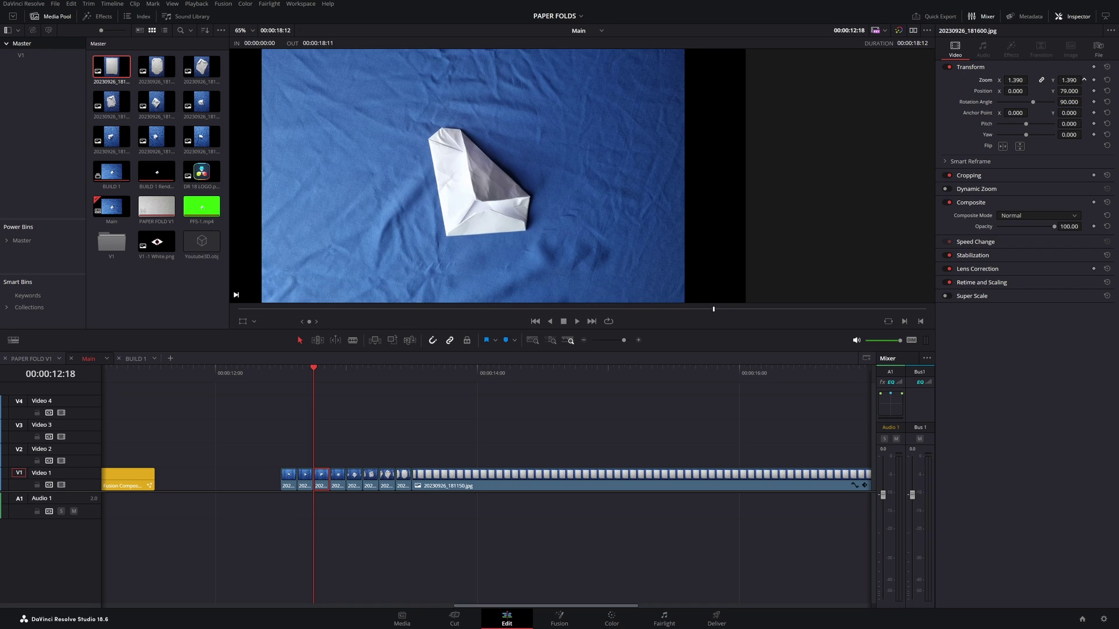
{"action": "left_click_drag", "start_coordinate": [1014, 80], "coordinate": [1069, 79]}
Enlarge the following paper photo clips in turn, setting the zoom to 1.510 on 20230926_181404.jpg and 1.710 on 20230926_181249.jpg.
{"action": "key", "text": "Down"}
{"action": "key", "text": "Right"}
{"action": "key", "text": "Right"}
{"action": "key", "text": "Right"}
{"action": "scroll", "coordinate": [613, 163], "scroll_direction": "down", "scroll_amount": 4}
{"action": "key", "text": "Down"}
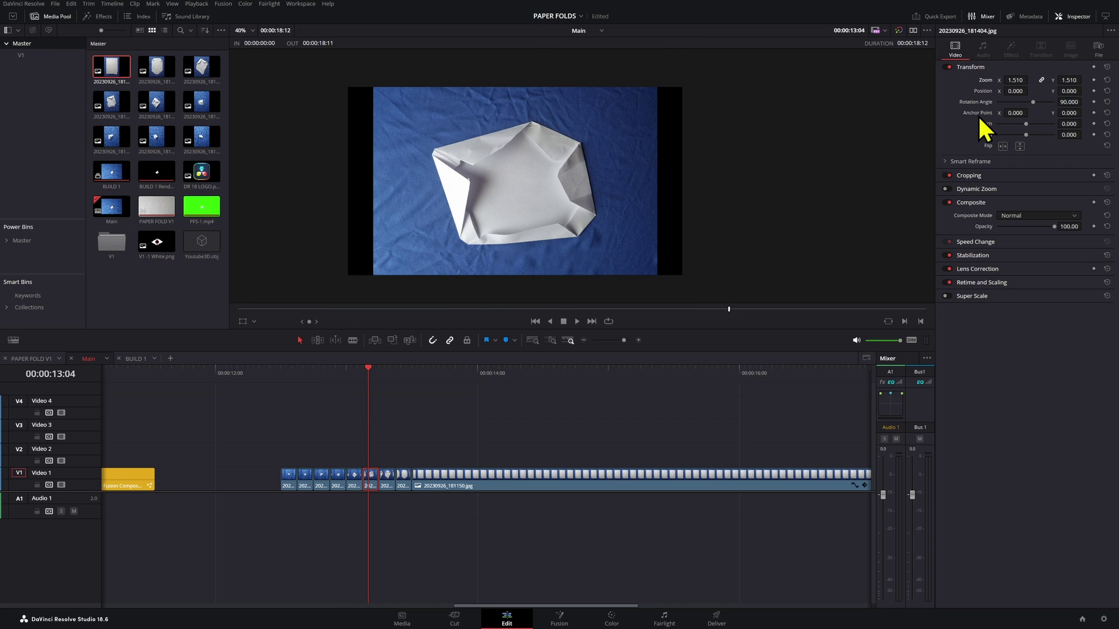
{"action": "key", "text": "Down"}
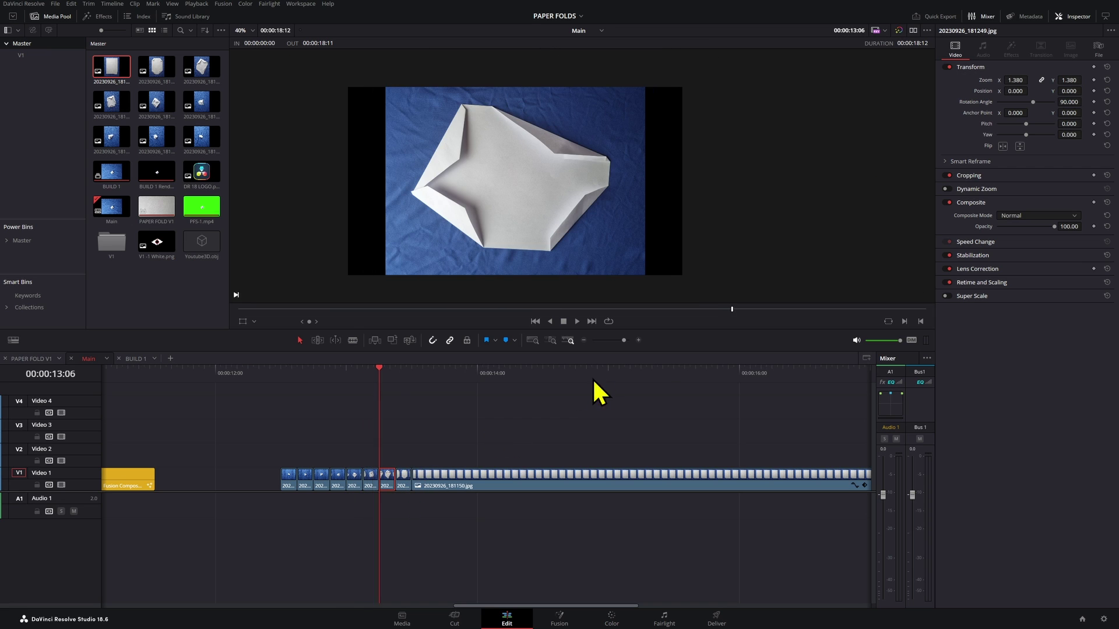
{"action": "left_click_drag", "start_coordinate": [1014, 81], "coordinate": [1049, 80]}
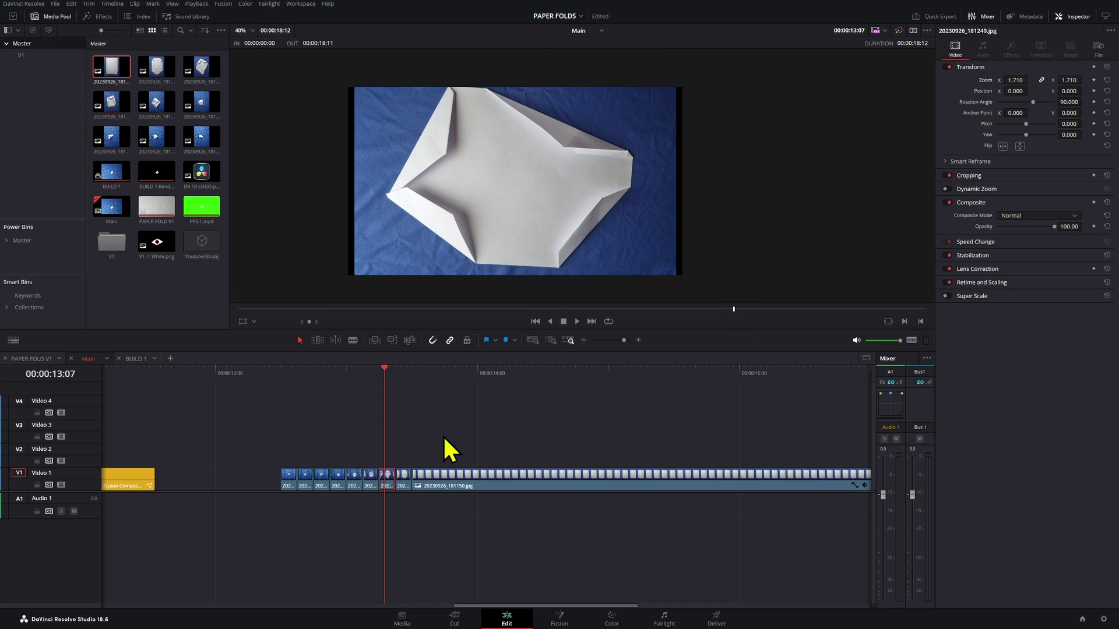
Reframe 20230926_181222.jpg, and make 20230926_181150.jpg fill the frame with zoom 2.310, X position 159 and rotation angle 91.5.
{"action": "key", "text": "Down"}
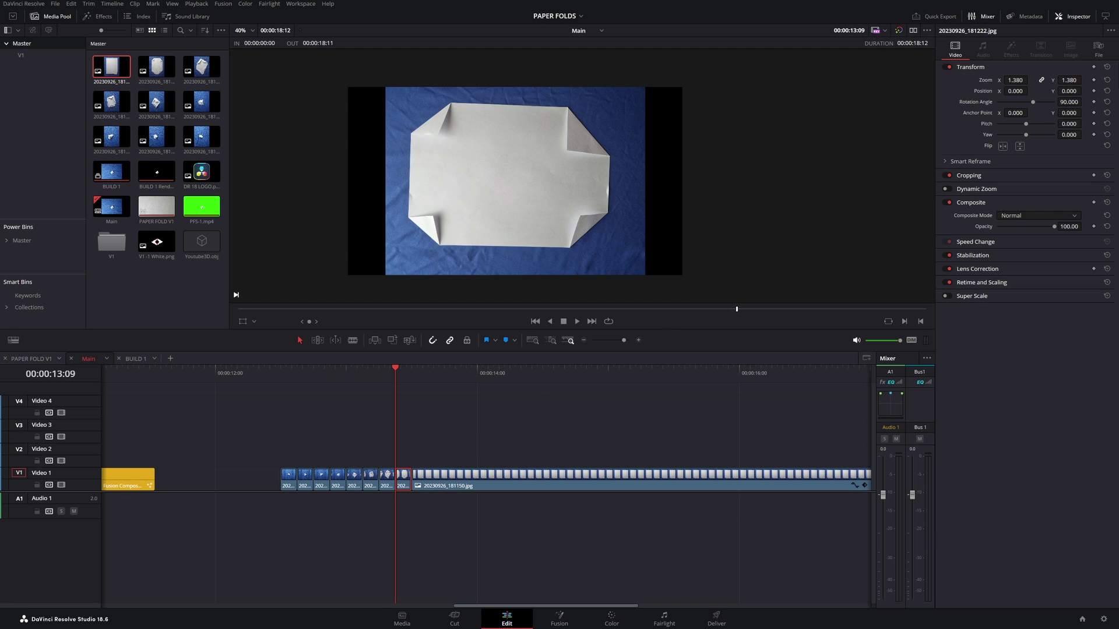
{"action": "left_click_drag", "start_coordinate": [1023, 81], "coordinate": [1067, 102]}
{"action": "left_click_drag", "start_coordinate": [1077, 91], "coordinate": [1030, 91]}
{"action": "key", "text": "Down"}
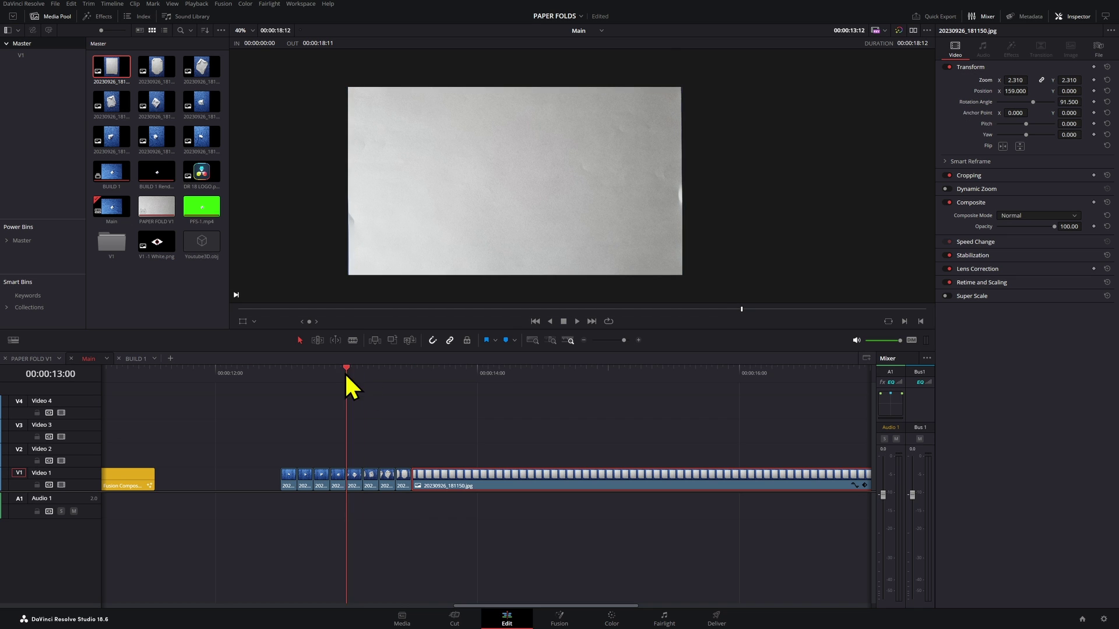
Play the paper photo sequence from its first frame to check the unfolding animation.
{"action": "left_click", "coordinate": [298, 380]}
{"action": "mouse_move", "coordinate": [300, 383]}
{"action": "left_mouse_down"}
{"action": "mouse_move", "coordinate": [432, 389]}
{"action": "mouse_move", "coordinate": [281, 382]}
{"action": "left_mouse_up"}
{"action": "key", "text": "space"}
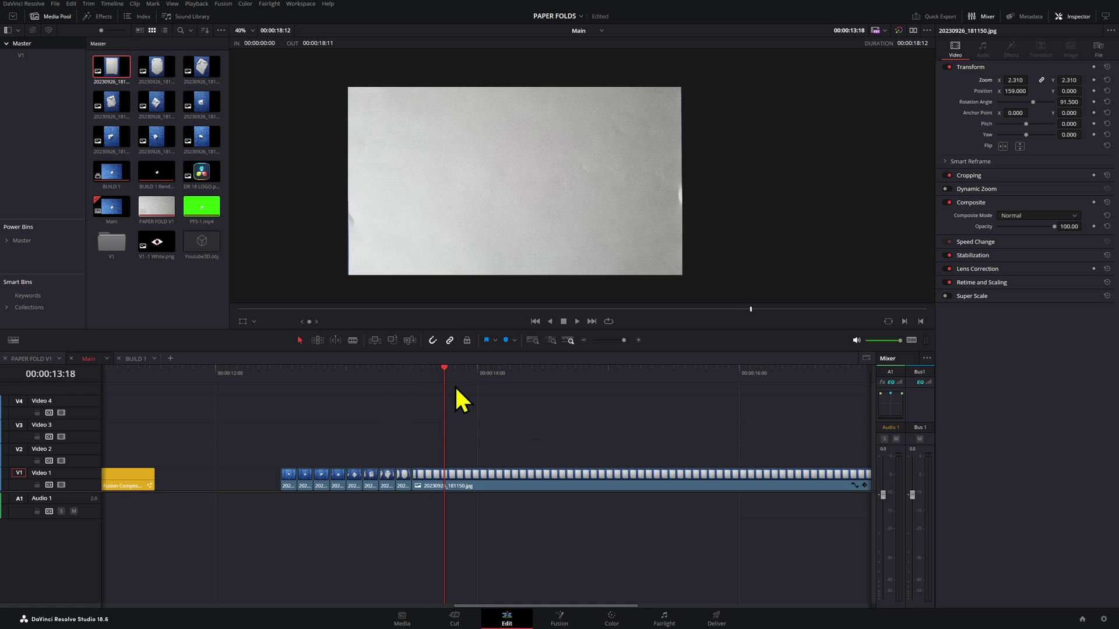
{"action": "left_click", "coordinate": [294, 388]}
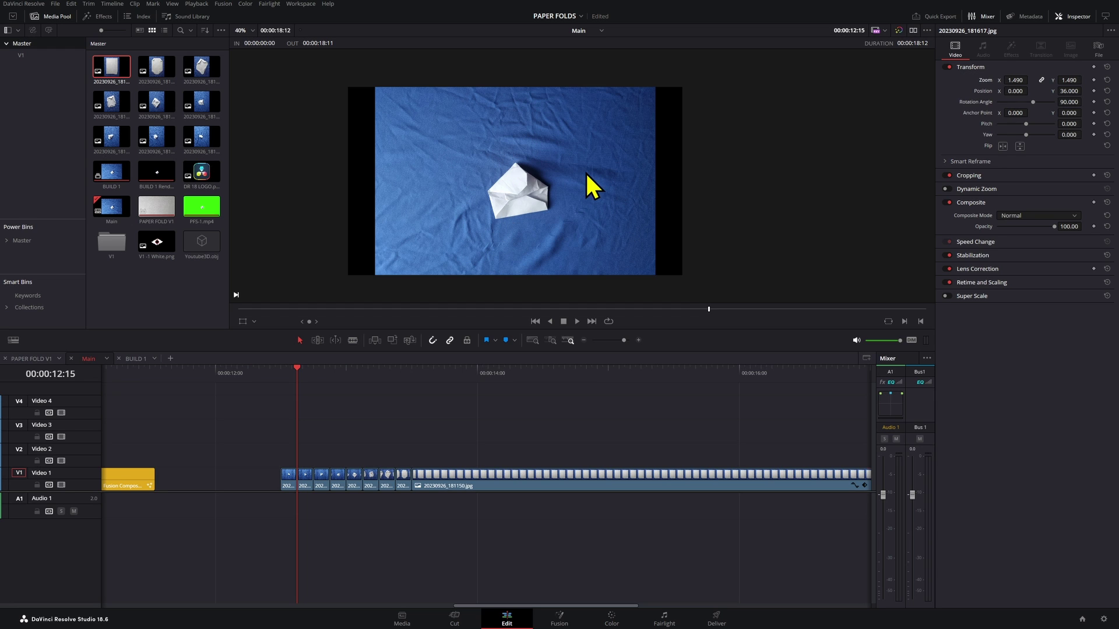
Combine all the paper photo clips into a compound clip named PAPER FOLD 2.
{"action": "left_click", "coordinate": [285, 487], "text": "shift"}
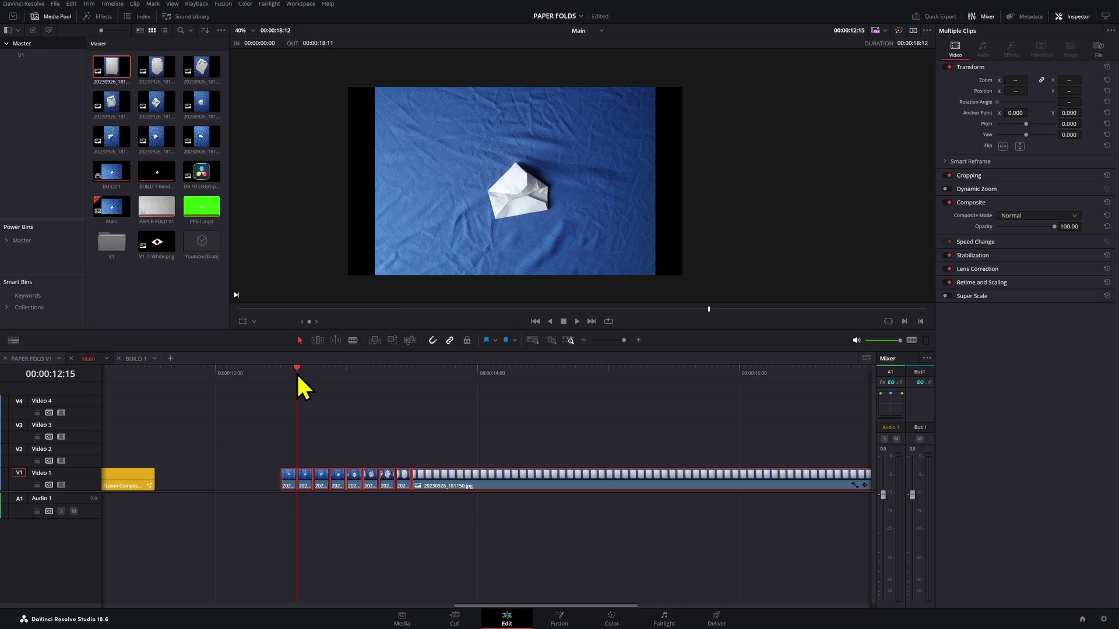
{"action": "left_click_drag", "start_coordinate": [303, 376], "coordinate": [327, 388]}
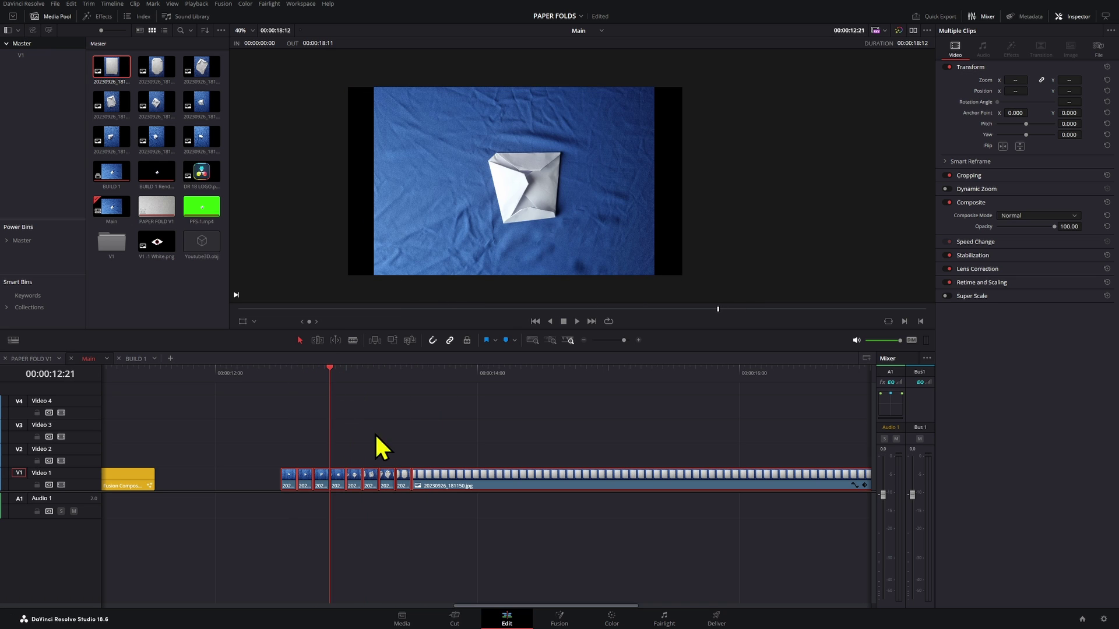
{"action": "right_click", "coordinate": [420, 477]}
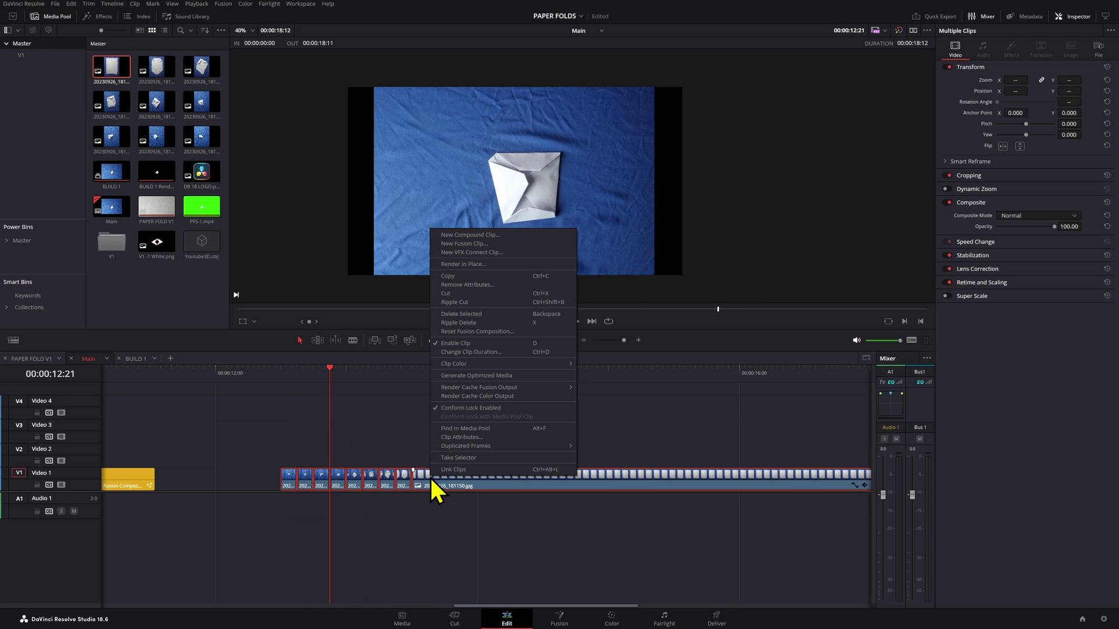
{"action": "left_click", "coordinate": [512, 236]}
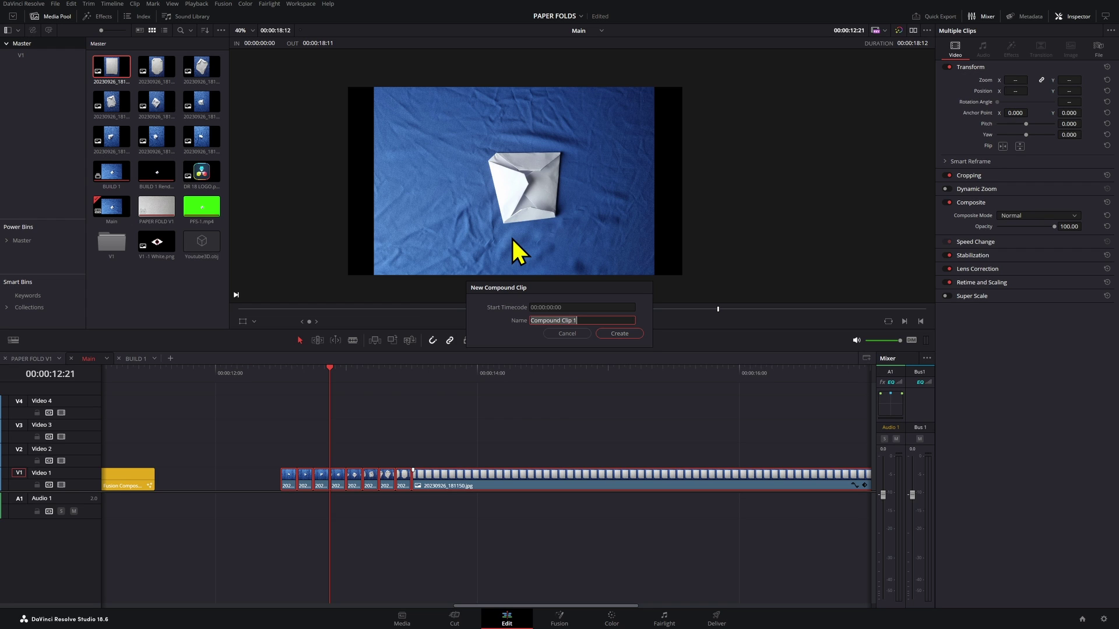
{"action": "type", "text": "PAPER FOLD"}
{"action": "type", "text": " 2"}
{"action": "key", "text": "Return"}
Move the PAPER FOLD 2 compound clip up to the Video 2 track at the same start time.
{"action": "right_click", "coordinate": [342, 484]}
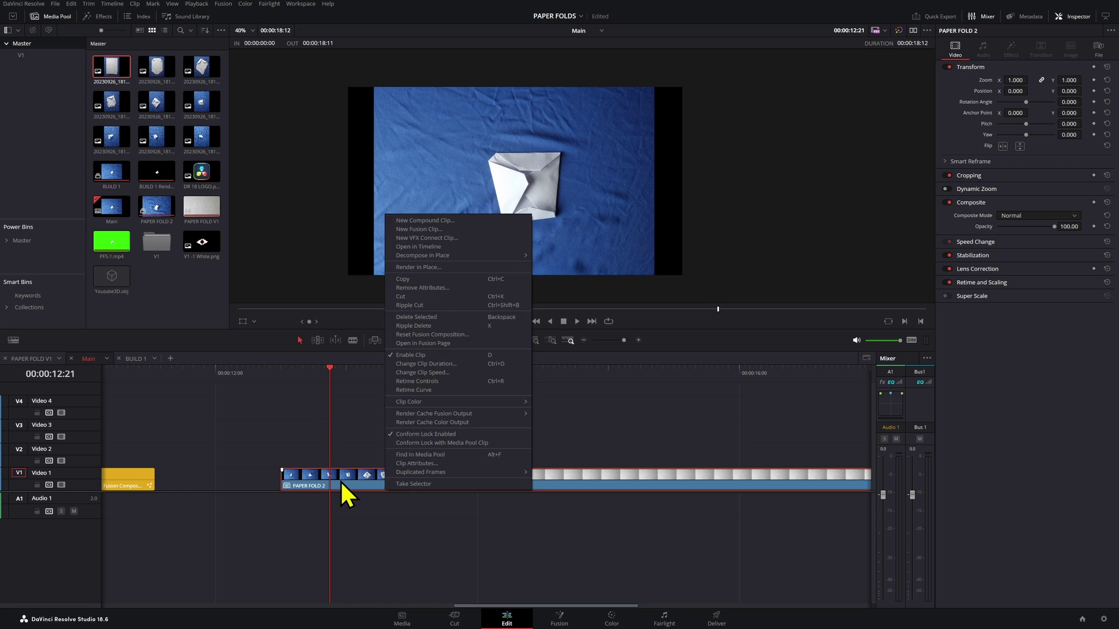
{"action": "left_click", "coordinate": [341, 483]}
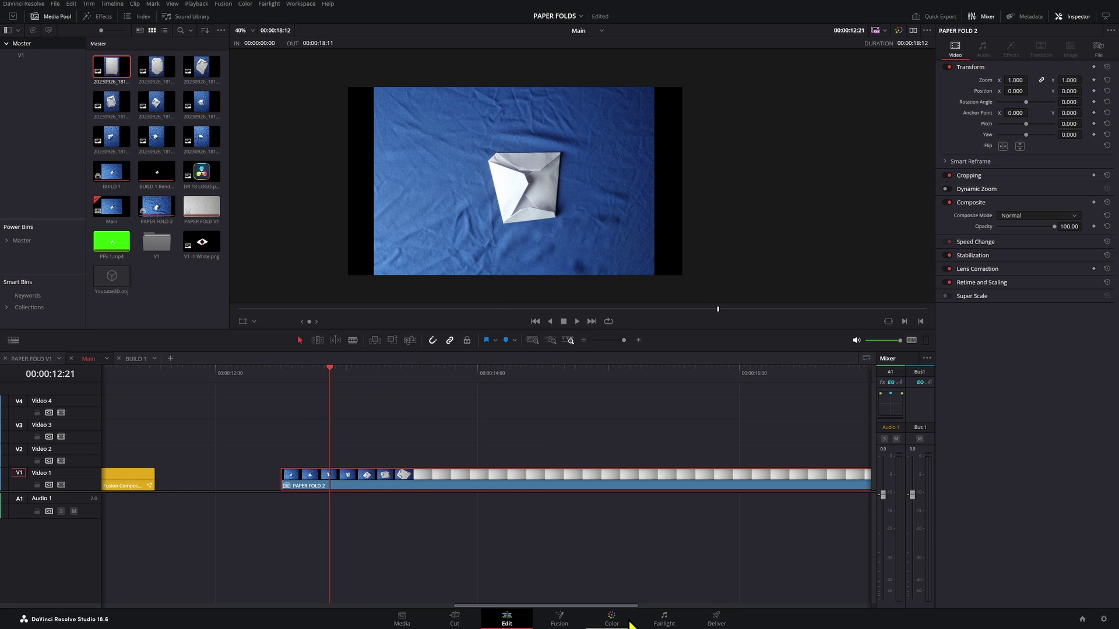
{"action": "left_click_drag", "start_coordinate": [421, 485], "coordinate": [420, 462]}
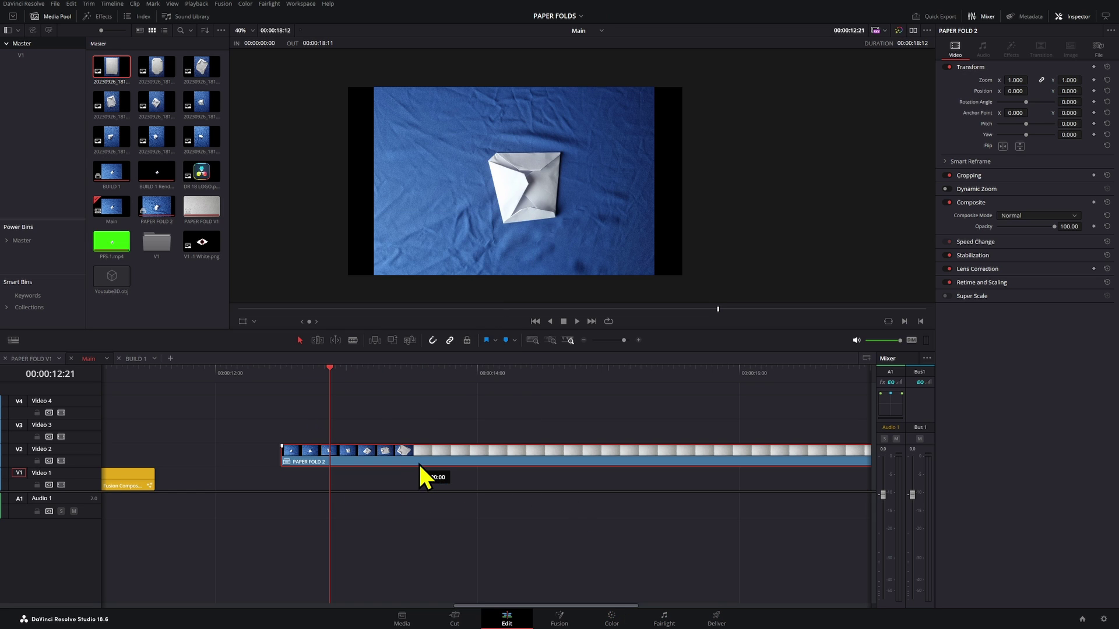
{"action": "scroll", "coordinate": [370, 452], "scroll_direction": "right", "scroll_amount": 4}
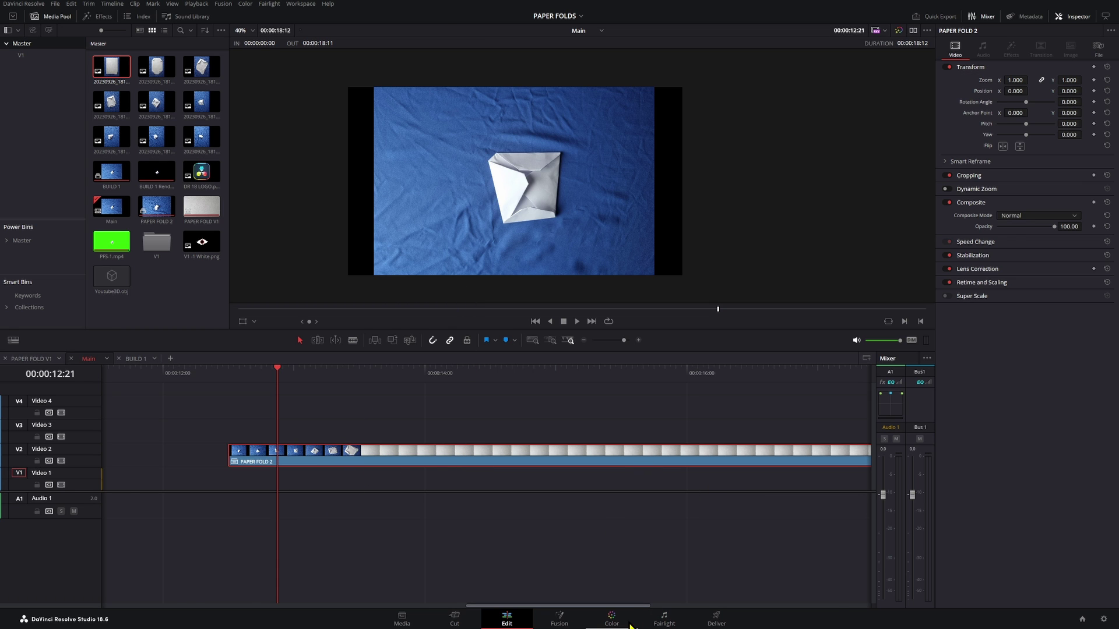
On the Color page, draw a Magic Mask stroke over the folded paper at the first frame of the compound clip.
{"action": "left_click", "coordinate": [612, 619]}
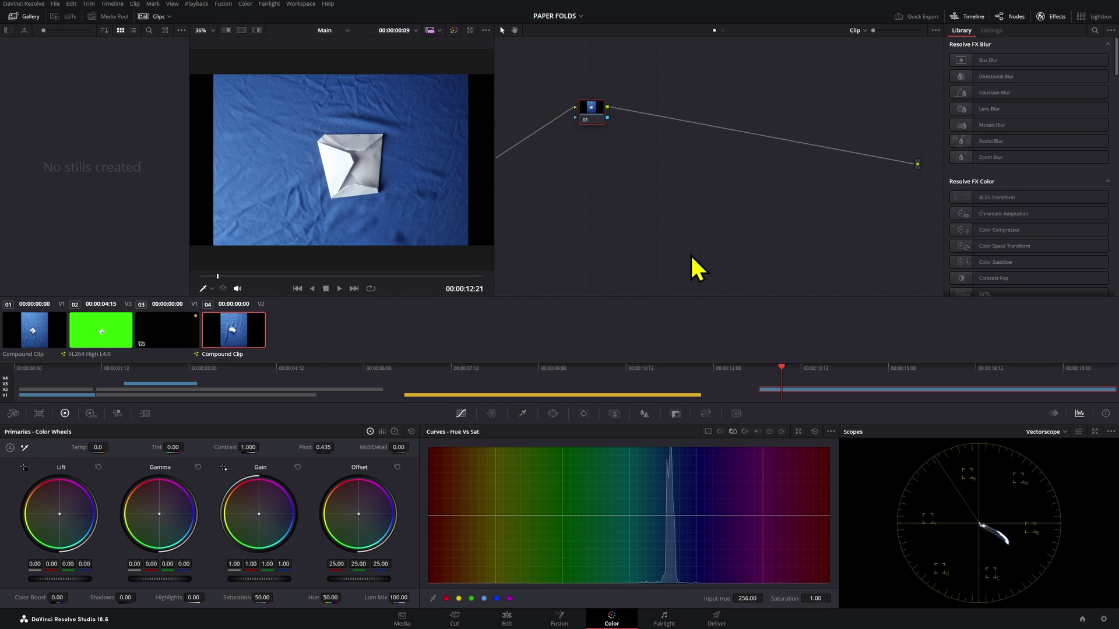
{"action": "left_click", "coordinate": [615, 414]}
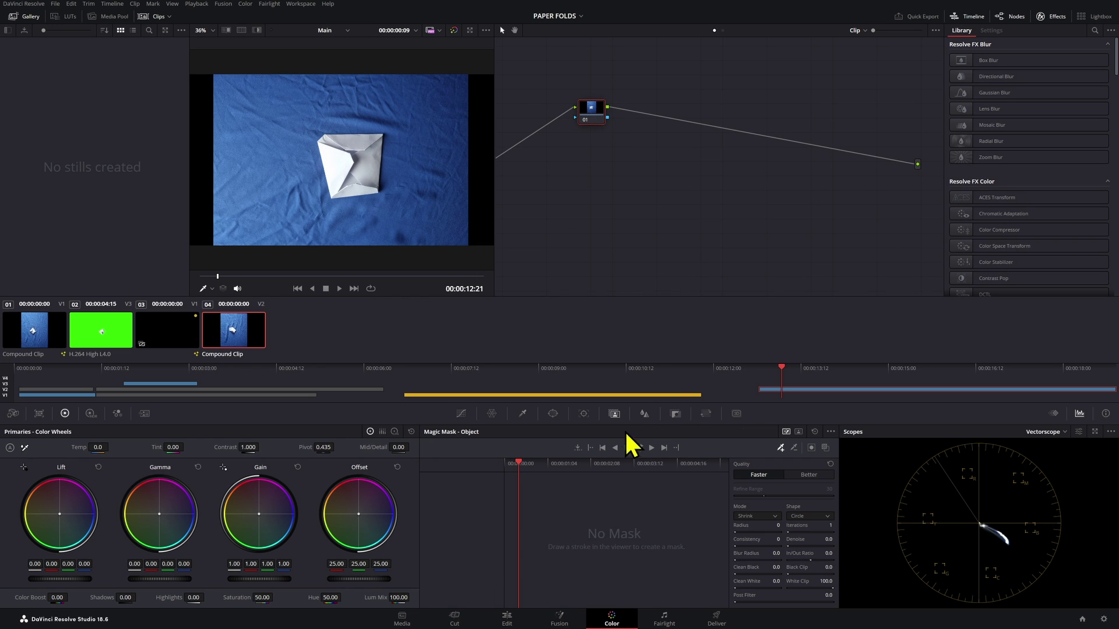
{"action": "left_click", "coordinate": [506, 464]}
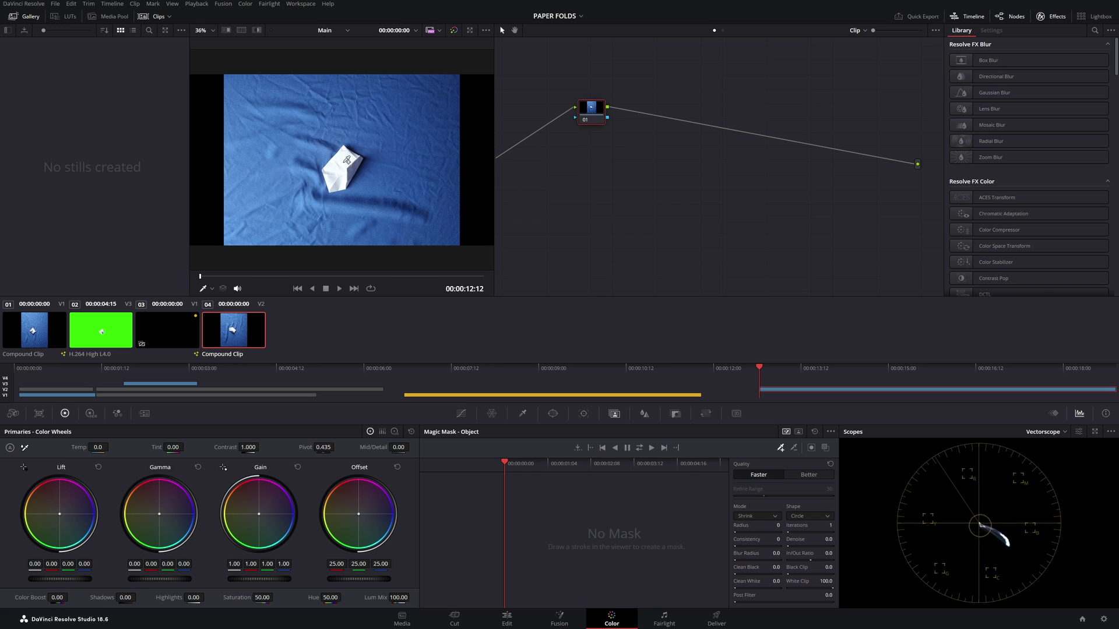
{"action": "left_click_drag", "start_coordinate": [348, 158], "coordinate": [332, 191]}
Add an alpha output to the node graph and connect node 01's alpha to it.
{"action": "right_click", "coordinate": [752, 153]}
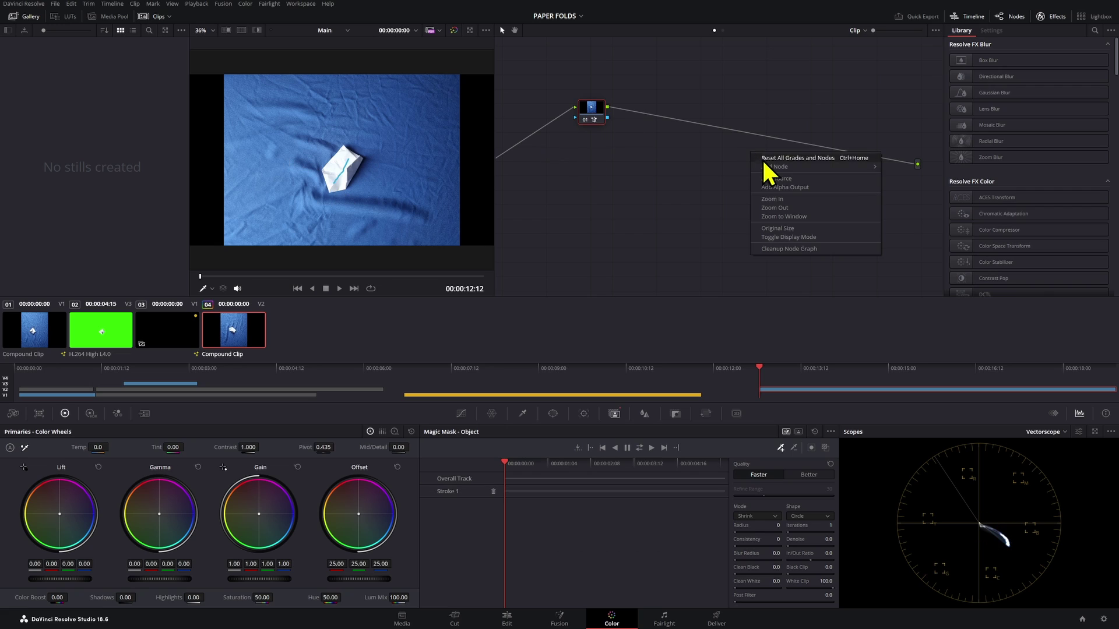
{"action": "left_click", "coordinate": [778, 187]}
{"action": "left_click_drag", "start_coordinate": [607, 118], "coordinate": [918, 181]}
{"action": "scroll", "coordinate": [340, 177], "scroll_direction": "up", "scroll_amount": 3}
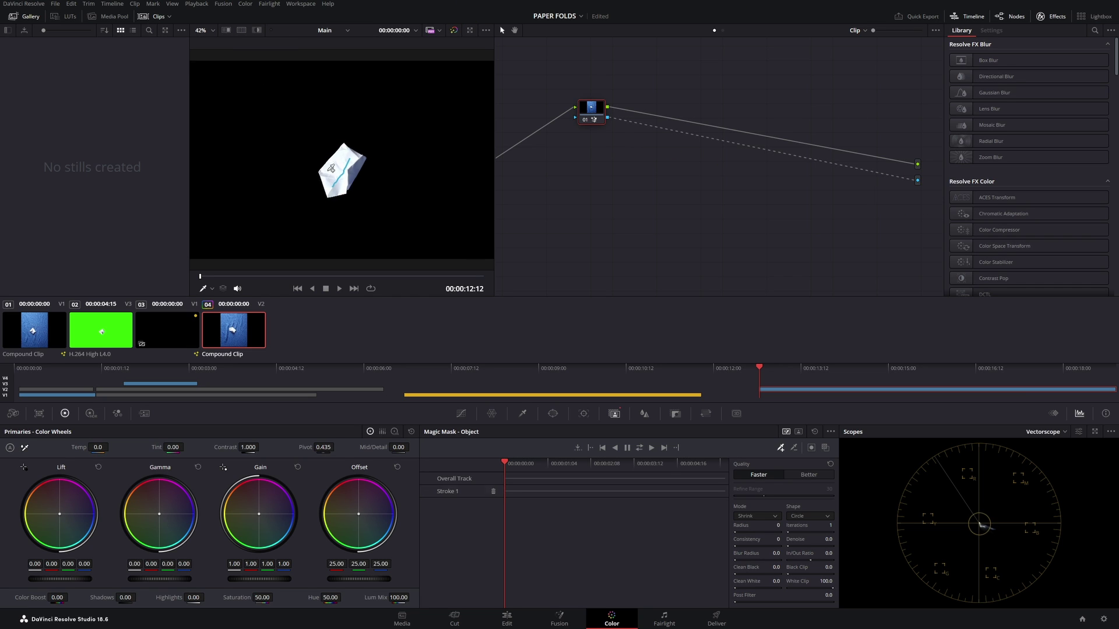
Track the Magic Mask stroke forward through the whole clip and play back the masked paper from the first frame.
{"action": "scroll", "coordinate": [340, 178], "scroll_direction": "up", "scroll_amount": 2}
{"action": "scroll", "coordinate": [361, 140], "scroll_direction": "down", "scroll_amount": 5}
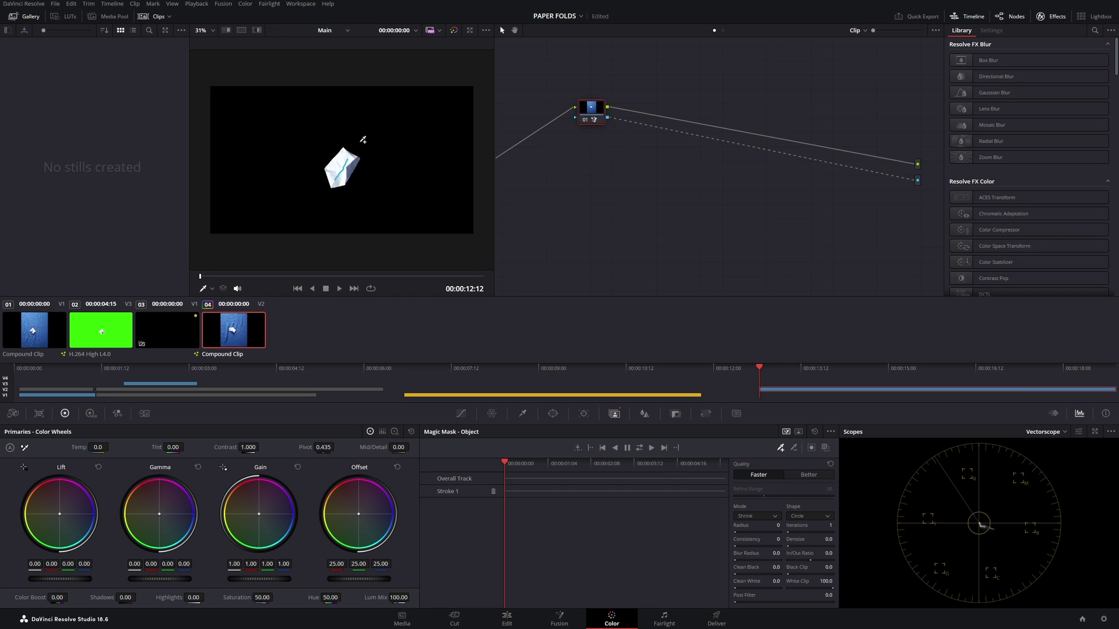
{"action": "left_click", "coordinate": [651, 448]}
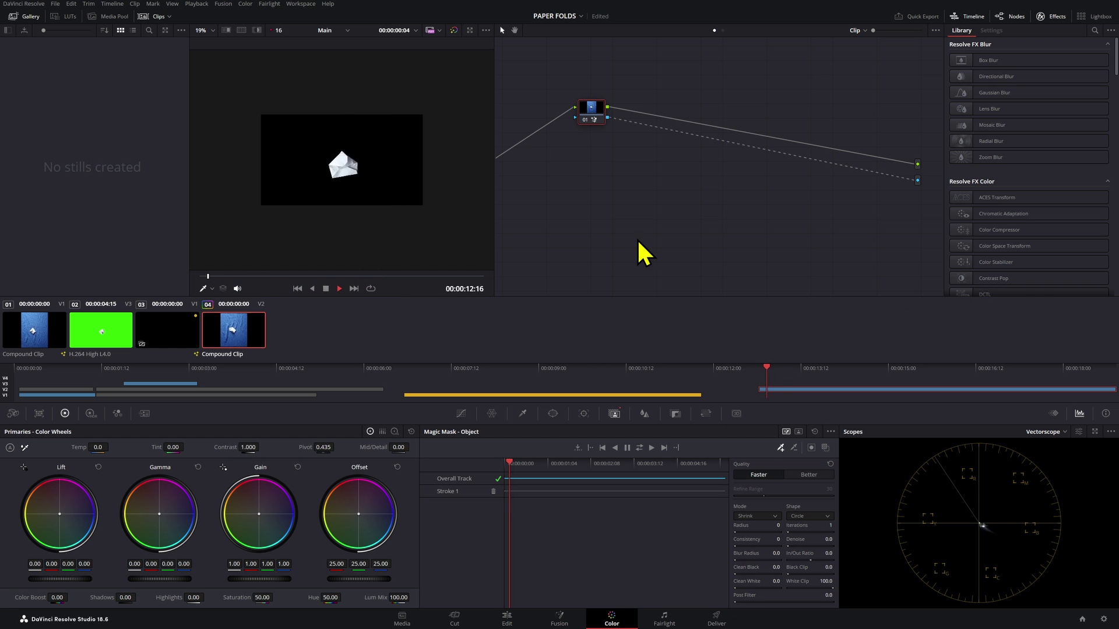
{"action": "scroll", "coordinate": [373, 167], "scroll_direction": "up", "scroll_amount": 3}
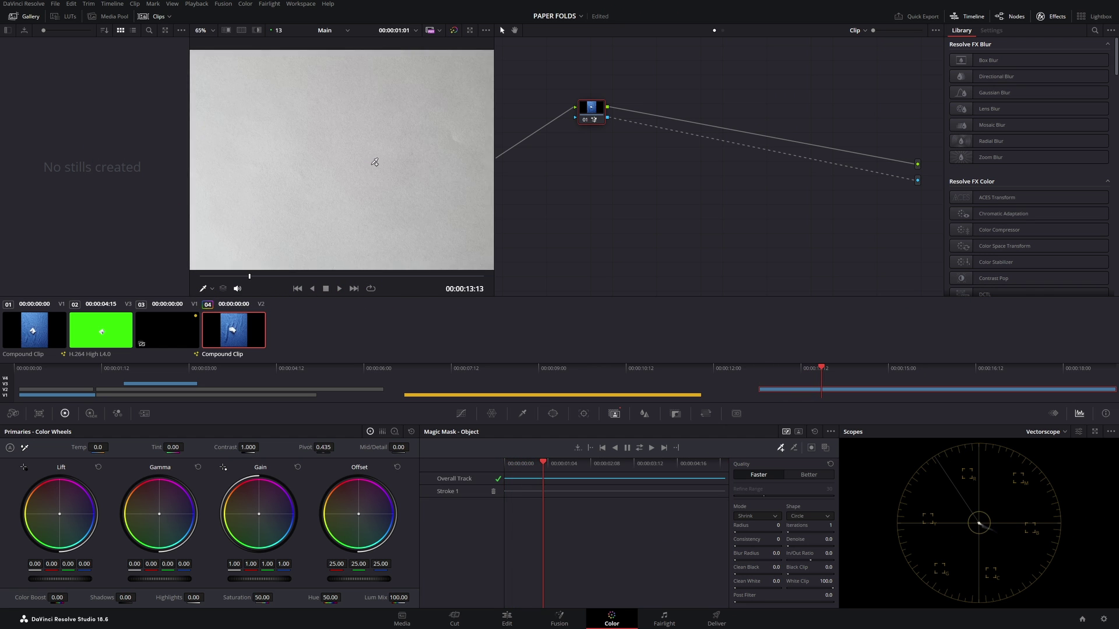
{"action": "scroll", "coordinate": [374, 163], "scroll_direction": "down", "scroll_amount": 3}
{"action": "key", "text": "Home"}
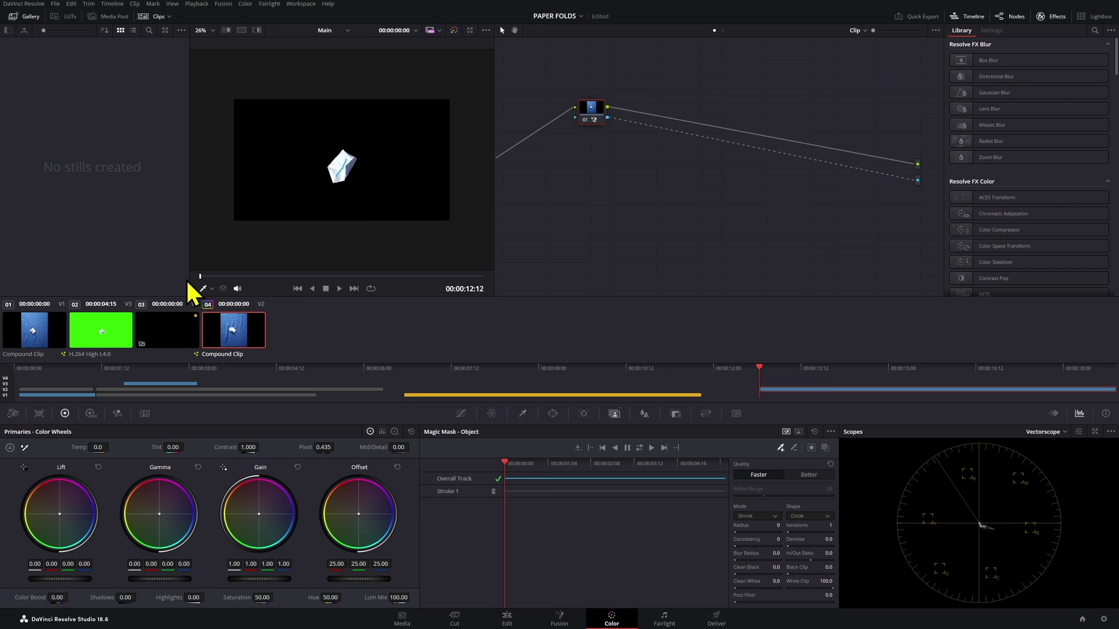
{"action": "scroll", "coordinate": [320, 188], "scroll_direction": "up", "scroll_amount": 2}
{"action": "key", "text": "space"}
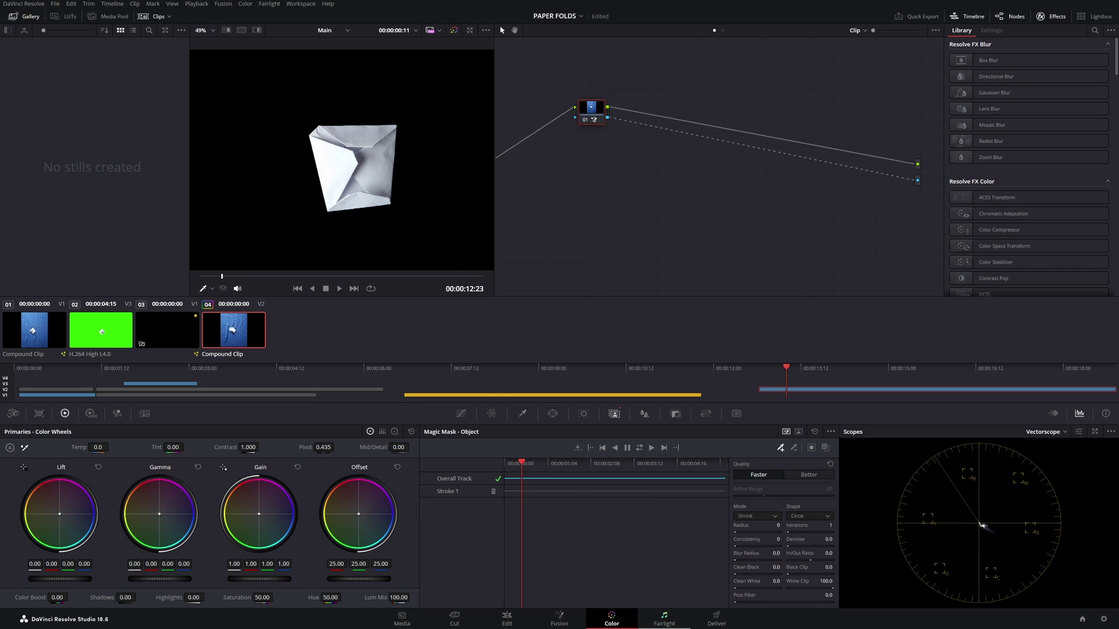
On the Edit page, add a Solid Color generator on Video 1 beneath PAPER FOLD 2, starting at 00:00:12:12.
{"action": "left_click", "coordinate": [506, 619]}
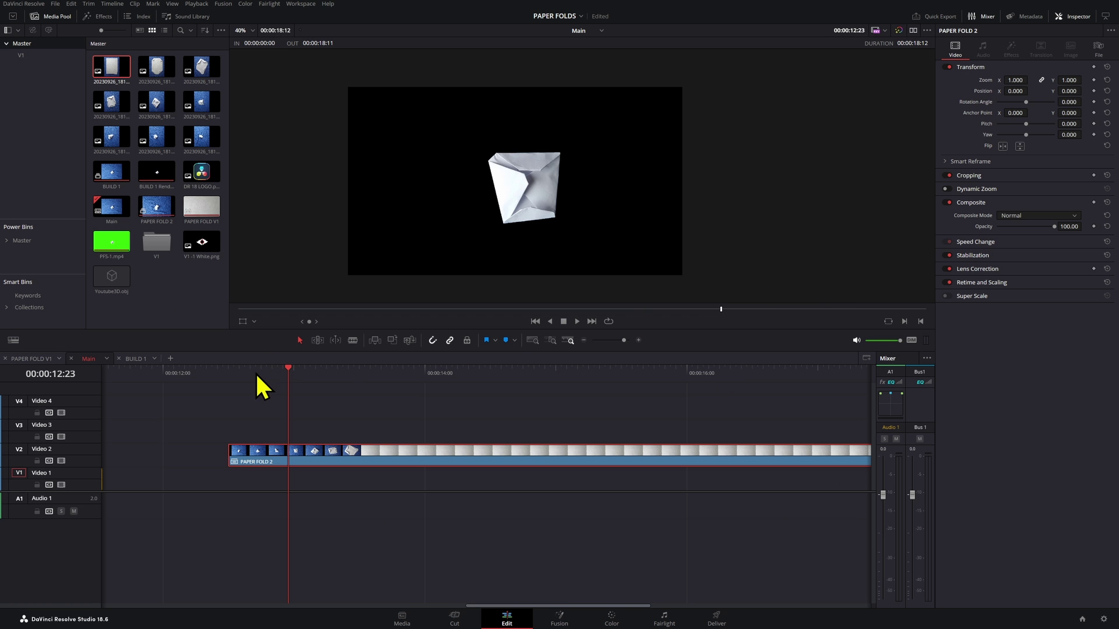
{"action": "left_click_drag", "start_coordinate": [256, 375], "coordinate": [240, 392]}
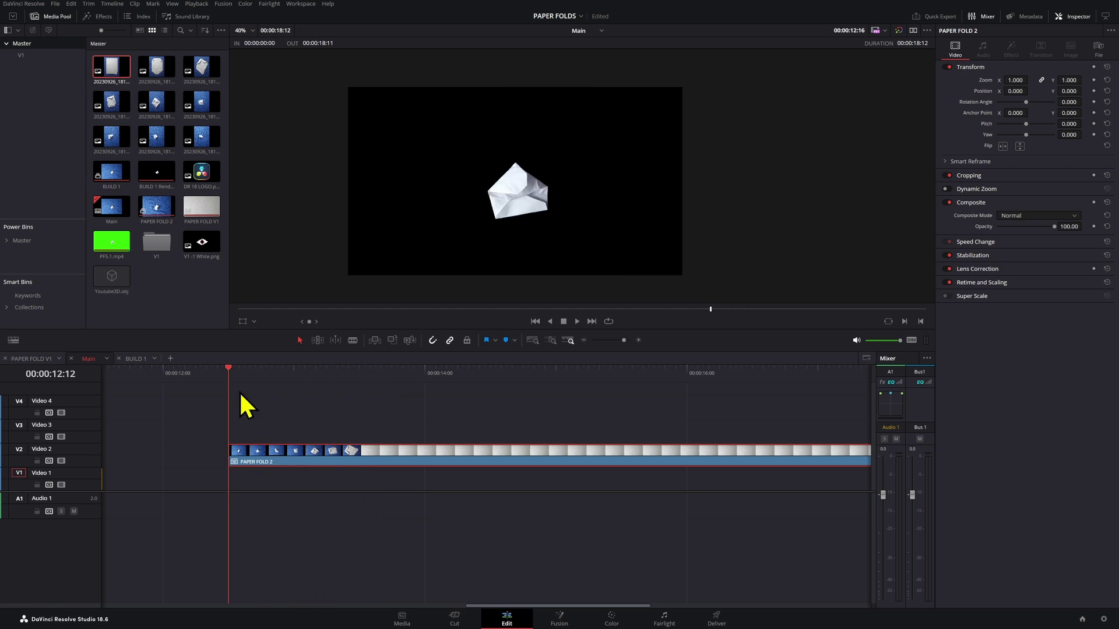
{"action": "left_click", "coordinate": [97, 16]}
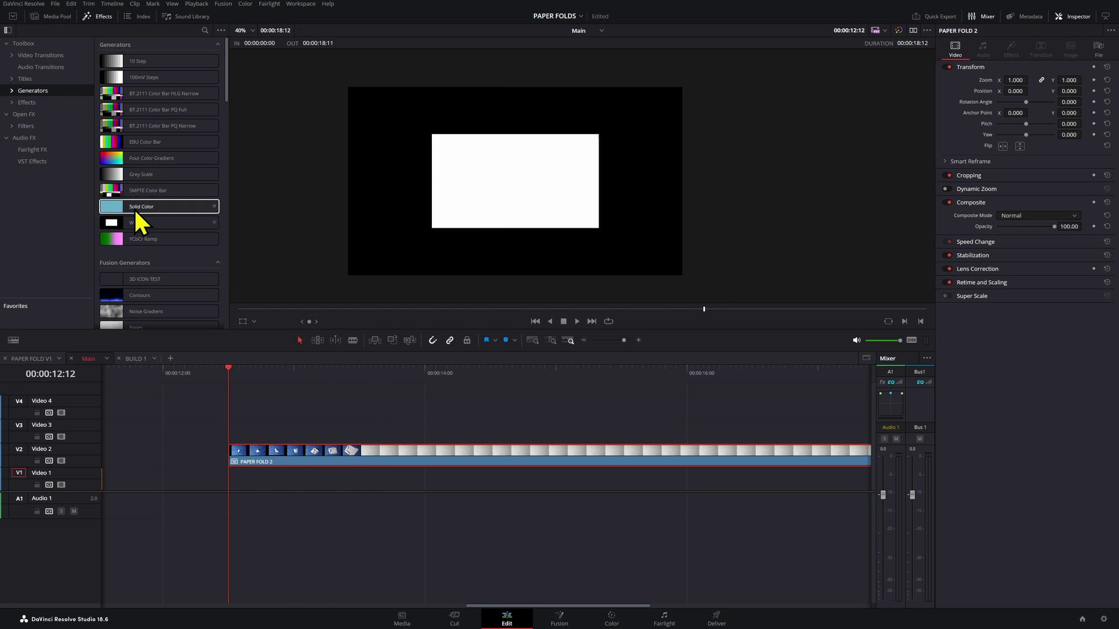
{"action": "left_click_drag", "start_coordinate": [134, 208], "coordinate": [233, 500]}
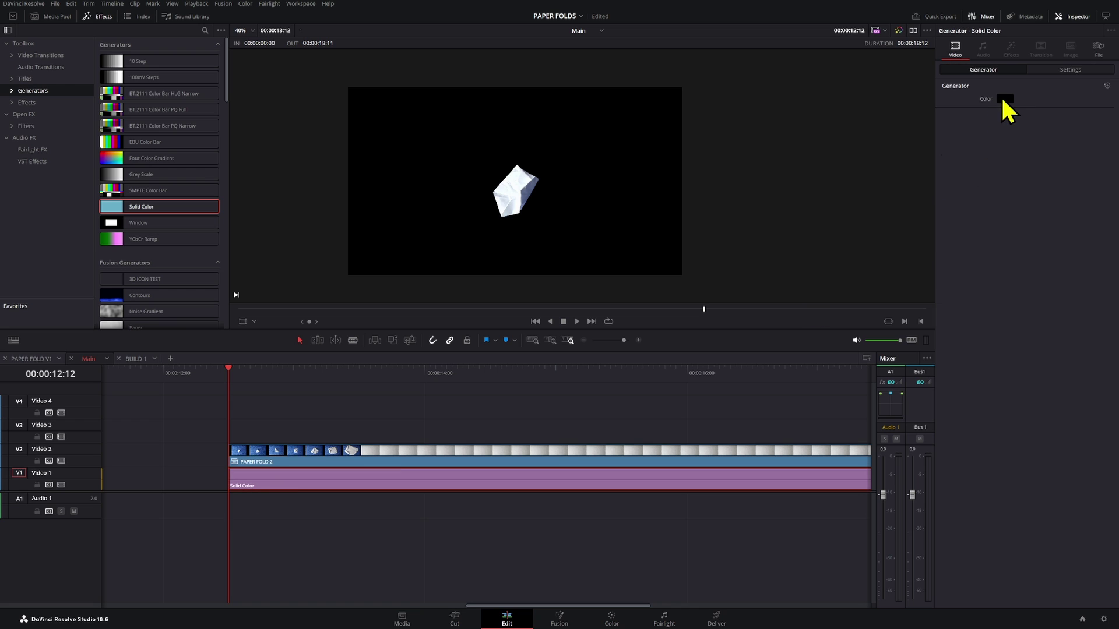
Set the Solid Color generator's color to bright green.
{"action": "left_click", "coordinate": [1005, 99]}
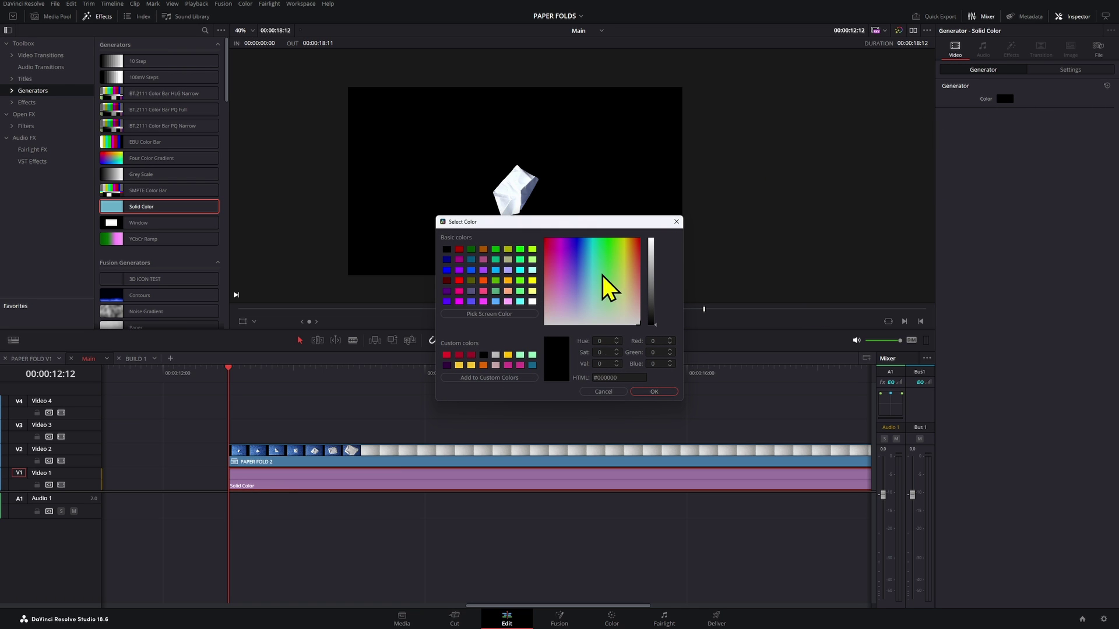
{"action": "left_click_drag", "start_coordinate": [651, 249], "coordinate": [611, 238]}
{"action": "left_click", "coordinate": [670, 392]}
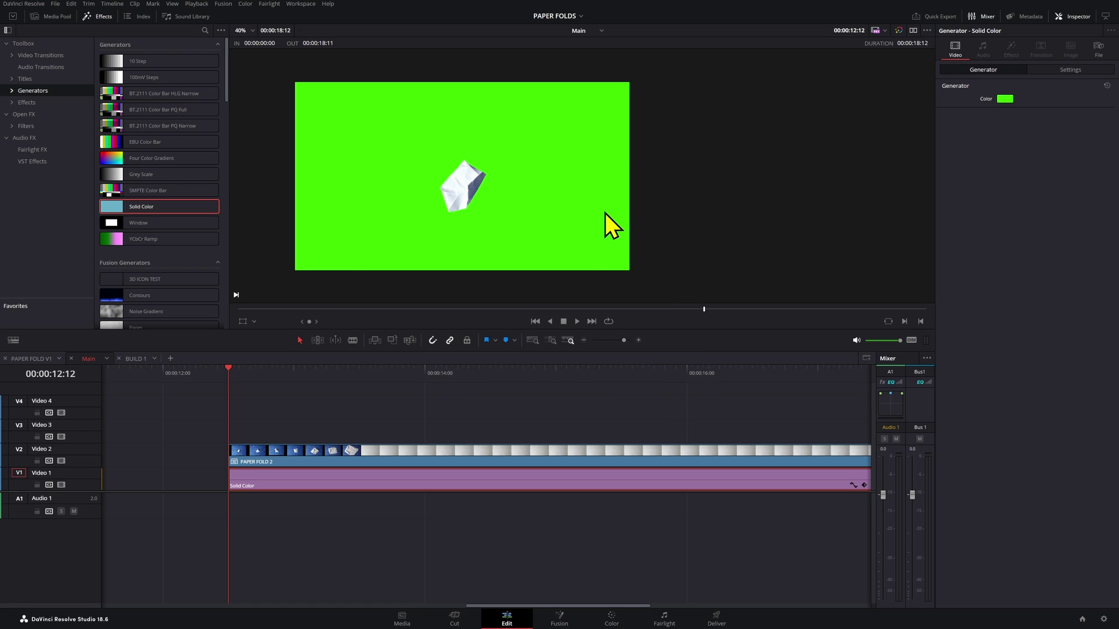
Combine PAPER FOLD 2 and the green Solid Color clip into a compound clip named GREEN SCREEN BUILT.
{"action": "left_click_drag", "start_coordinate": [372, 418], "coordinate": [378, 481]}
{"action": "right_click", "coordinate": [380, 483]}
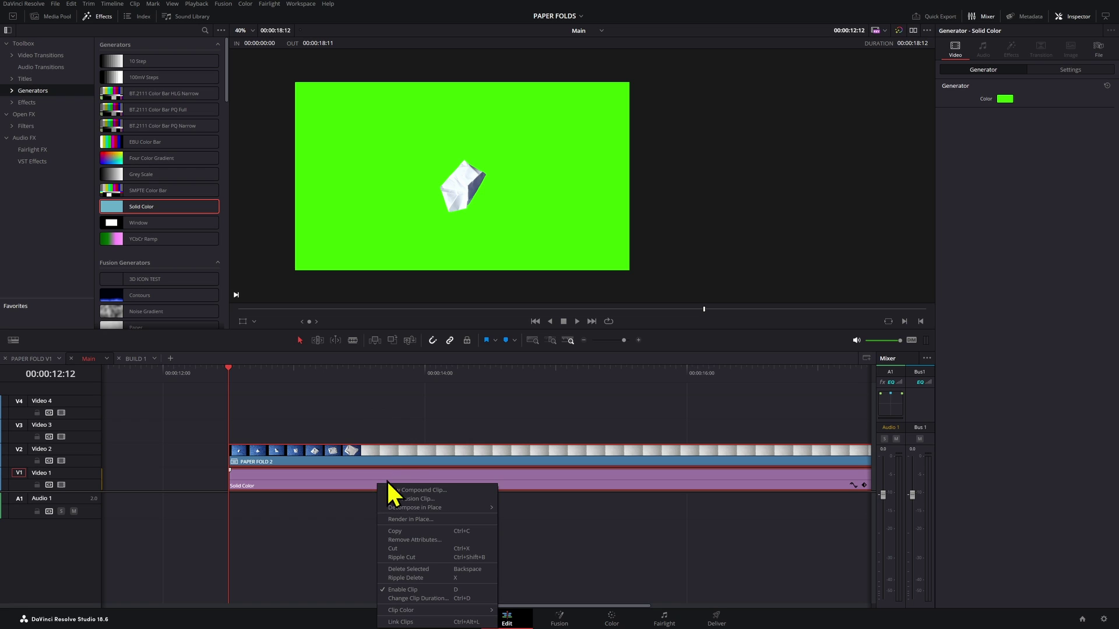
{"action": "left_click", "coordinate": [419, 491]}
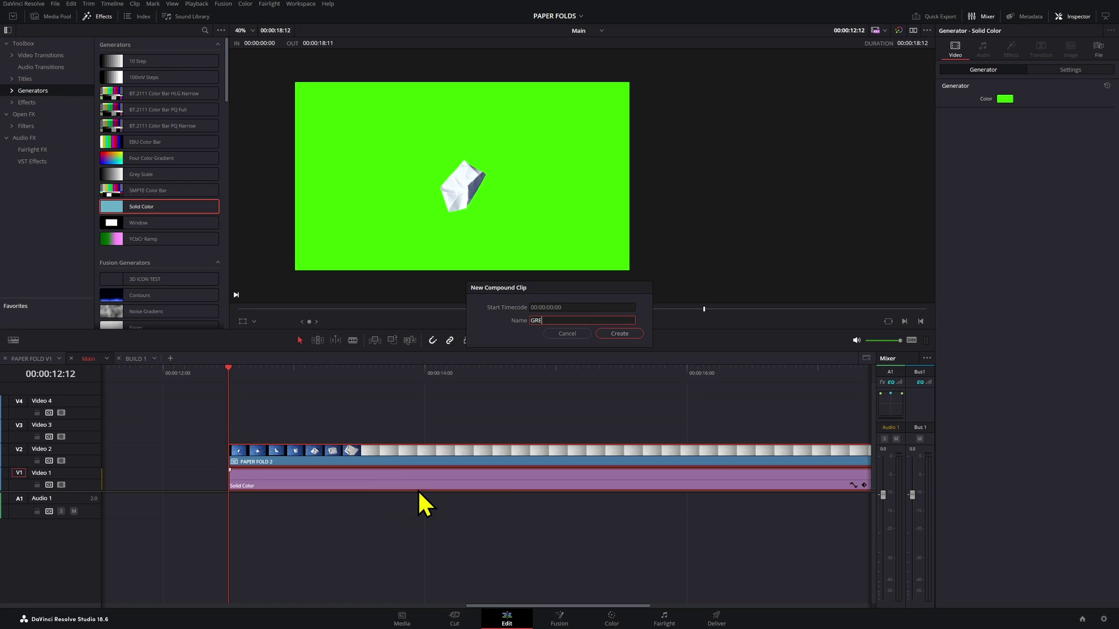
{"action": "type", "text": "GREEN BU"}
{"action": "key", "text": "BackSpace"}
{"action": "key", "text": "BackSpace"}
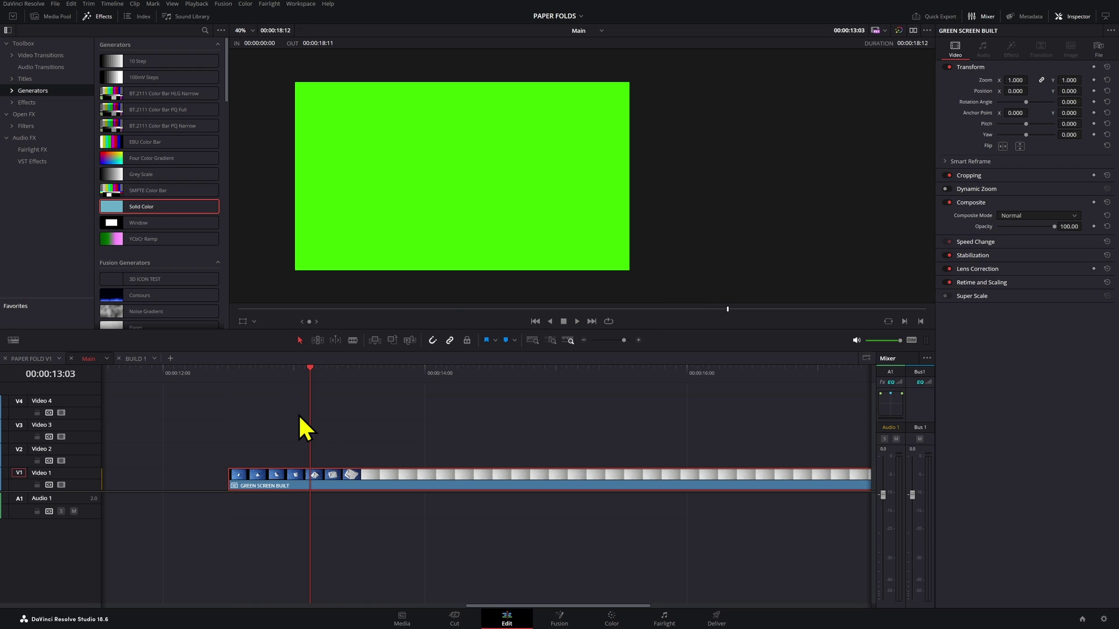
Open the GREEN SCREEN BUILT compound clip in its own timeline and track PAPER FOLD 2's Magic Mask forward again on the Color page.
{"action": "right_click", "coordinate": [278, 475]}
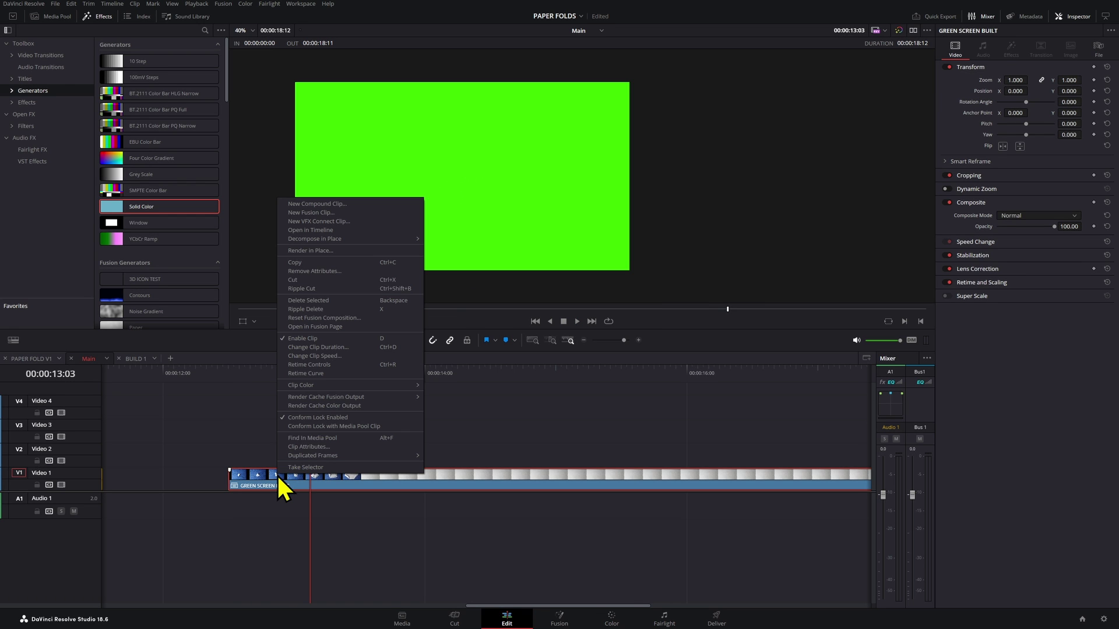
{"action": "left_click", "coordinate": [362, 231]}
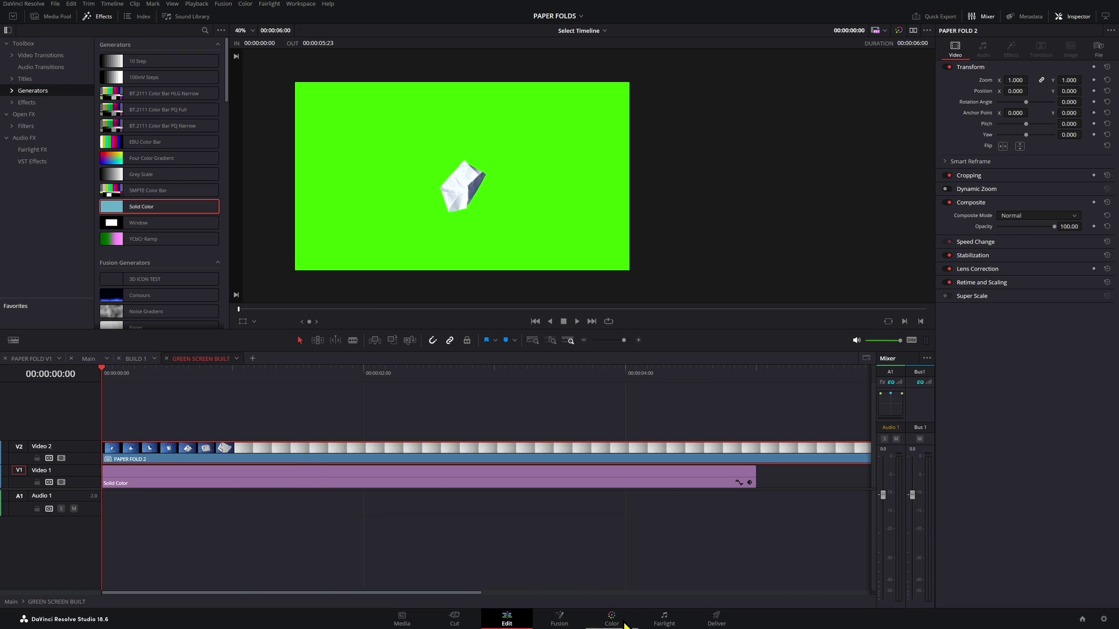
{"action": "left_click", "coordinate": [624, 623]}
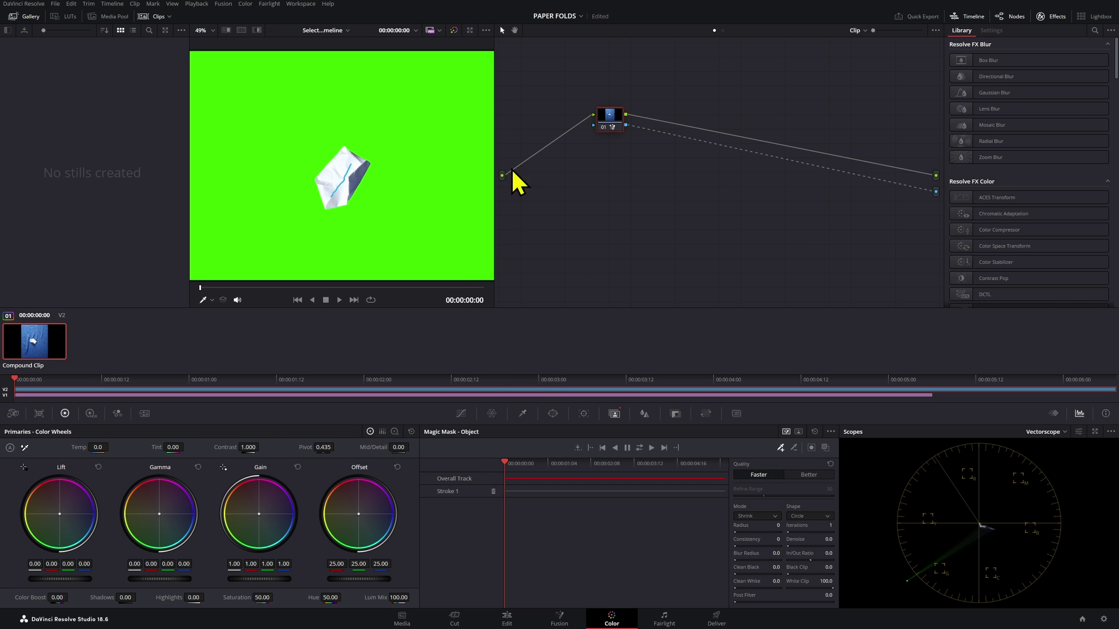
{"action": "left_click", "coordinate": [652, 448]}
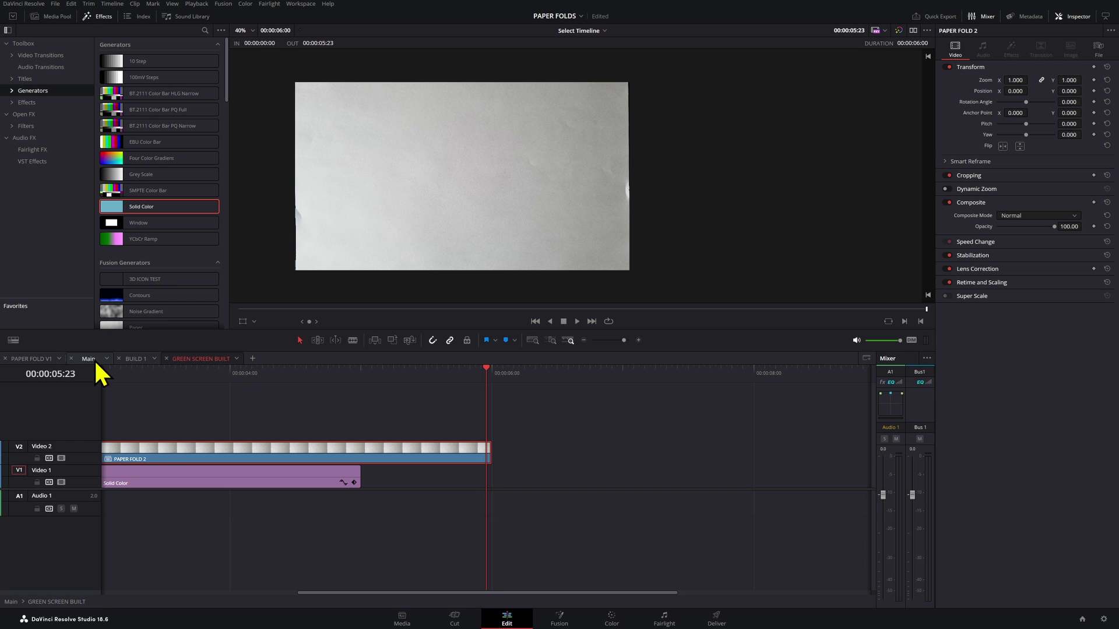
Return to the Main timeline and scrub the start of GREEN SCREEN BUILT to examine the paper's mask edges against the green.
{"action": "left_click", "coordinate": [88, 359]}
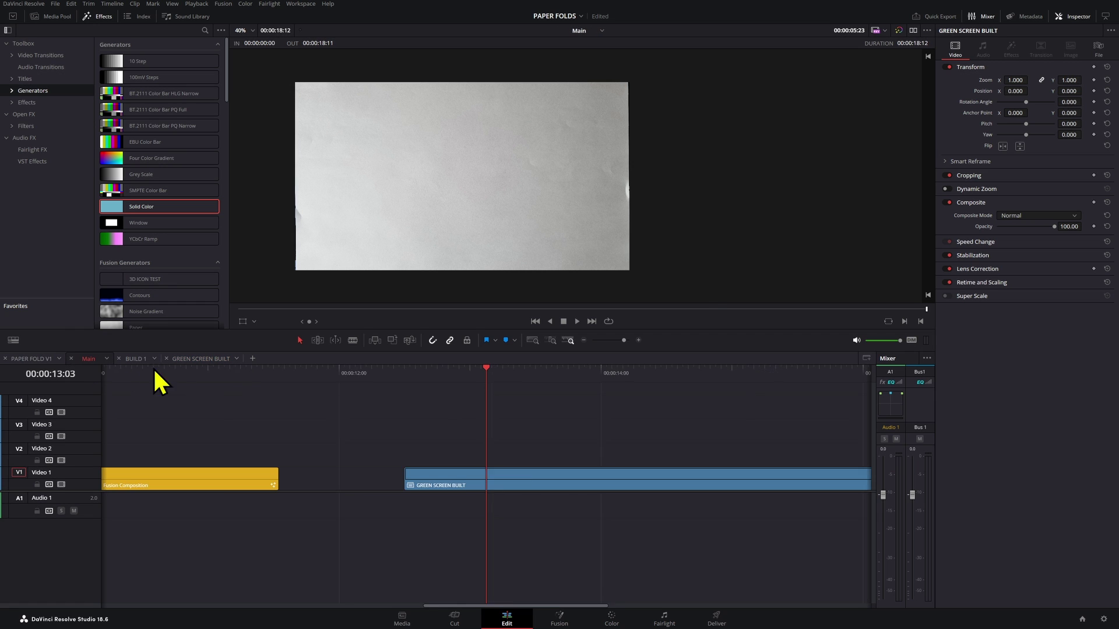
{"action": "left_click_drag", "start_coordinate": [205, 380], "coordinate": [231, 423]}
{"action": "scroll", "coordinate": [483, 280], "scroll_direction": "up", "scroll_amount": 6}
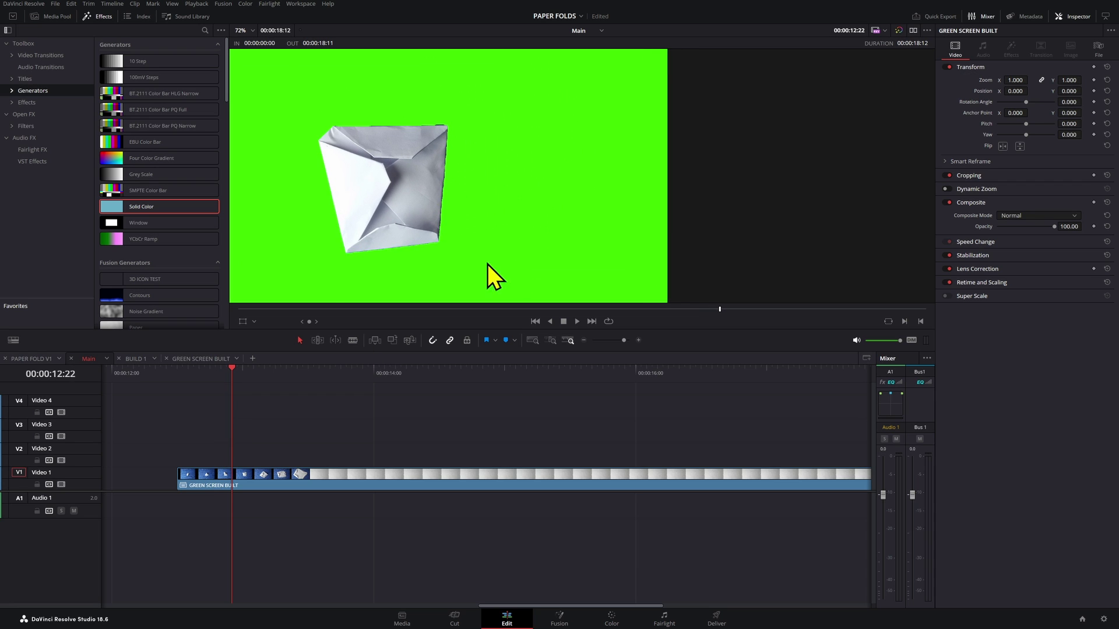
{"action": "scroll", "coordinate": [377, 260], "scroll_direction": "down", "scroll_amount": 5}
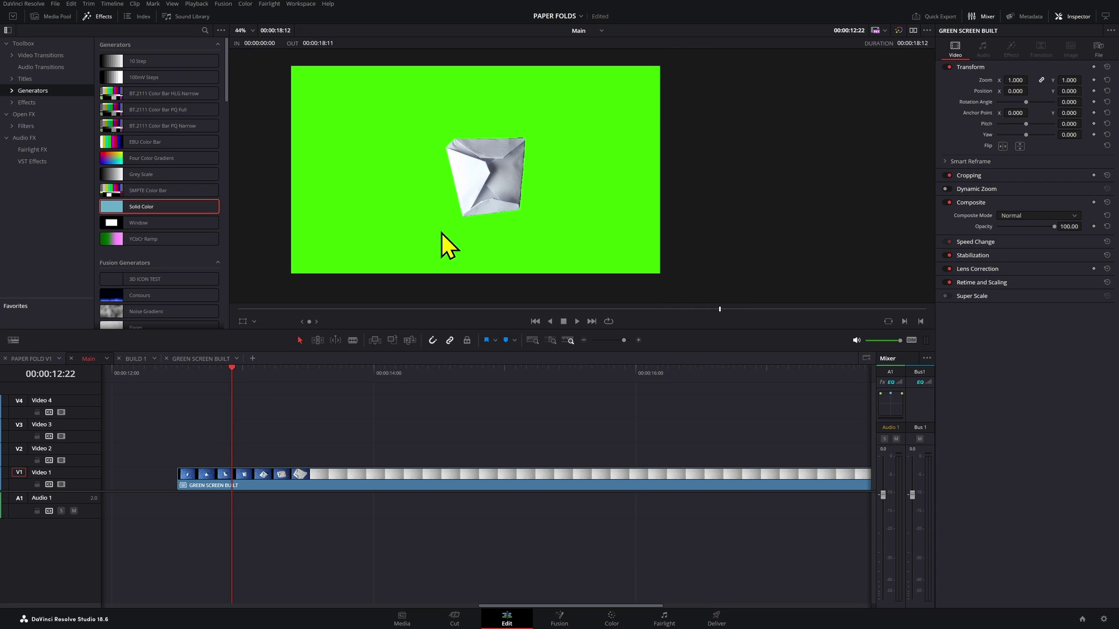
Render the GREEN SCREEN BUILT clip in place as an MP4 with the H.264 codec.
{"action": "right_click", "coordinate": [326, 478]}
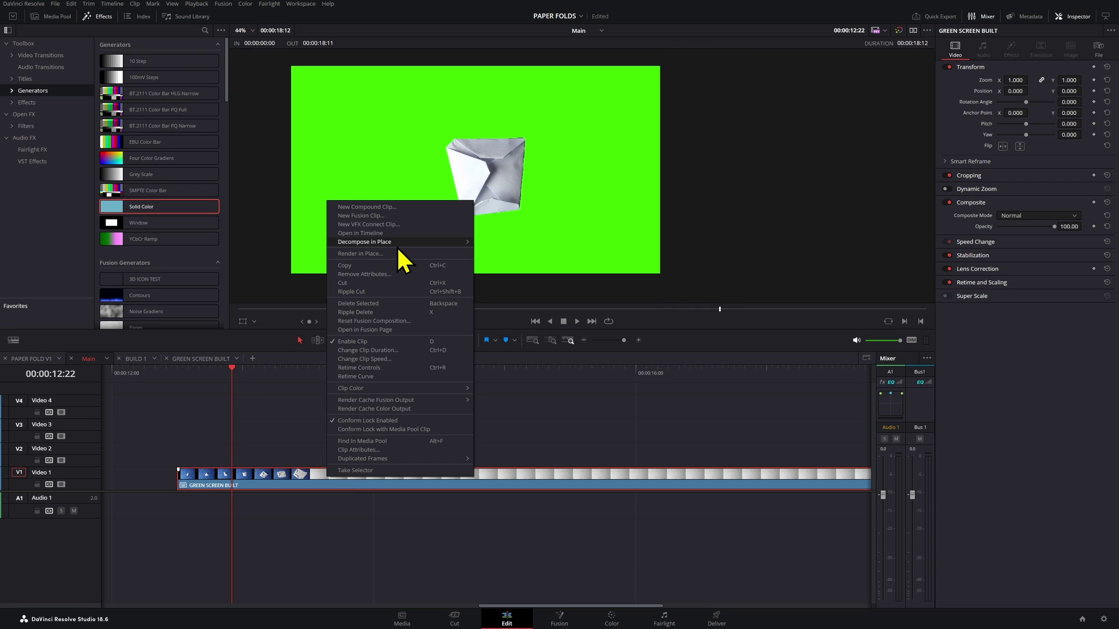
{"action": "mouse_move", "coordinate": [402, 259]}
{"action": "left_click", "coordinate": [407, 254]}
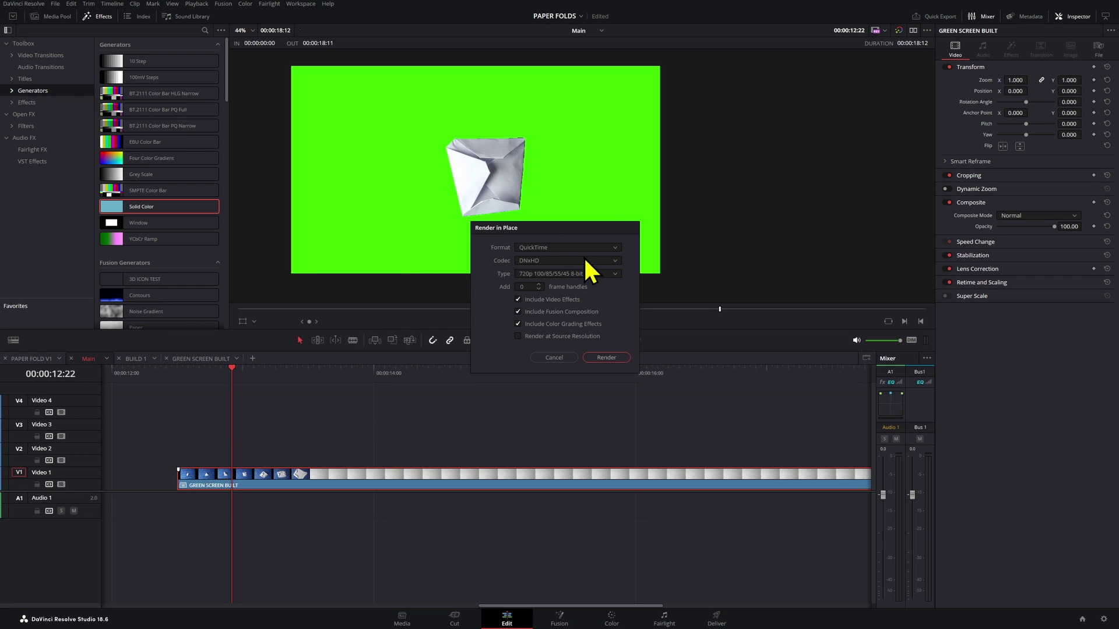
{"action": "left_click", "coordinate": [568, 247]}
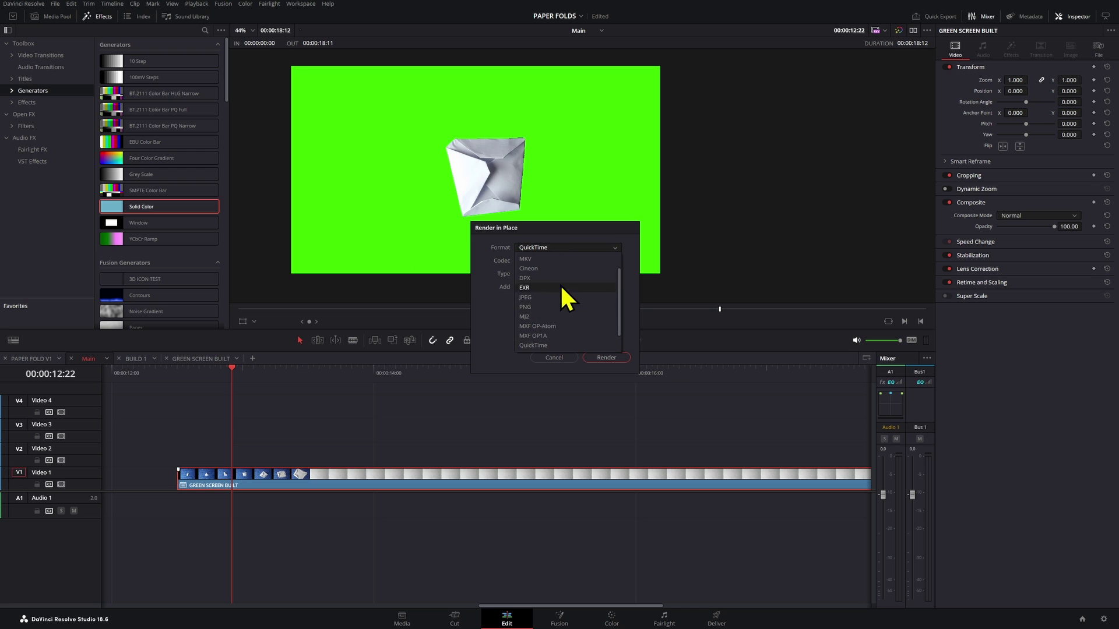
{"action": "scroll", "coordinate": [553, 317], "scroll_direction": "down", "scroll_amount": 2}
{"action": "left_click", "coordinate": [530, 337]}
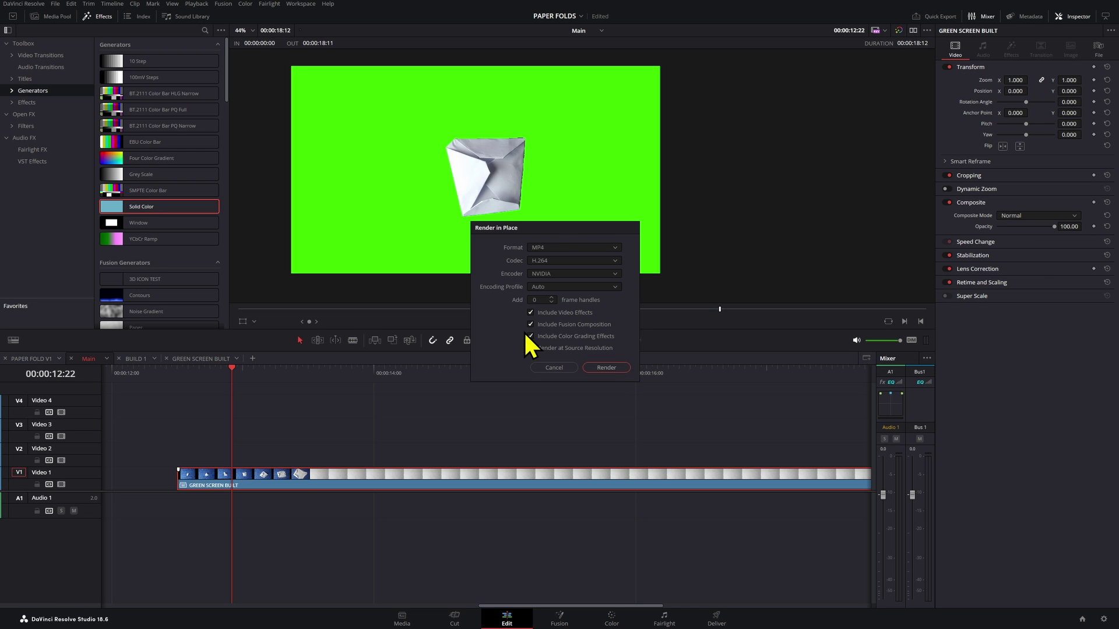
{"action": "left_click", "coordinate": [606, 368]}
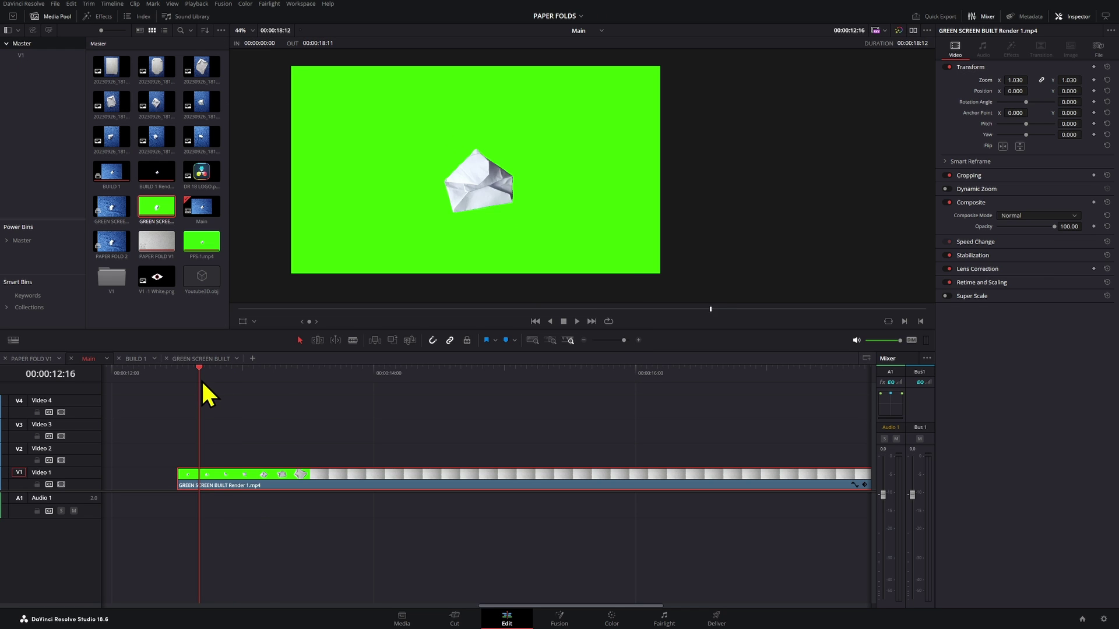
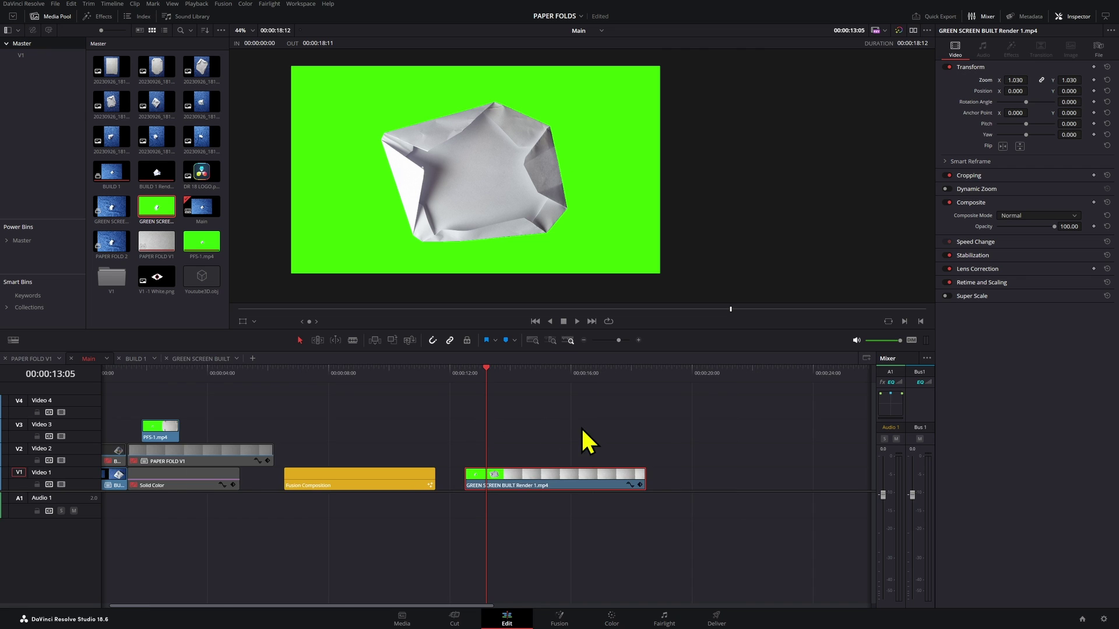
Play the opening of the Main timeline and scrub through GREEN SCREEN BUILT Render 1.mp4 to review the paper animation.
{"action": "left_click_drag", "start_coordinate": [117, 376], "coordinate": [109, 376]}
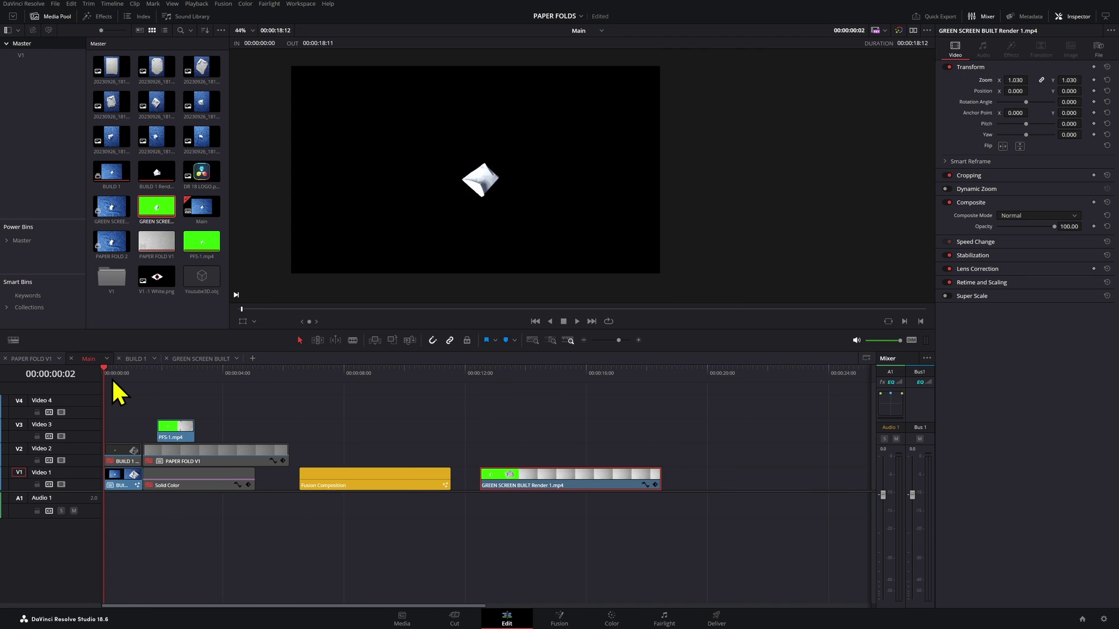
{"action": "key", "text": "space"}
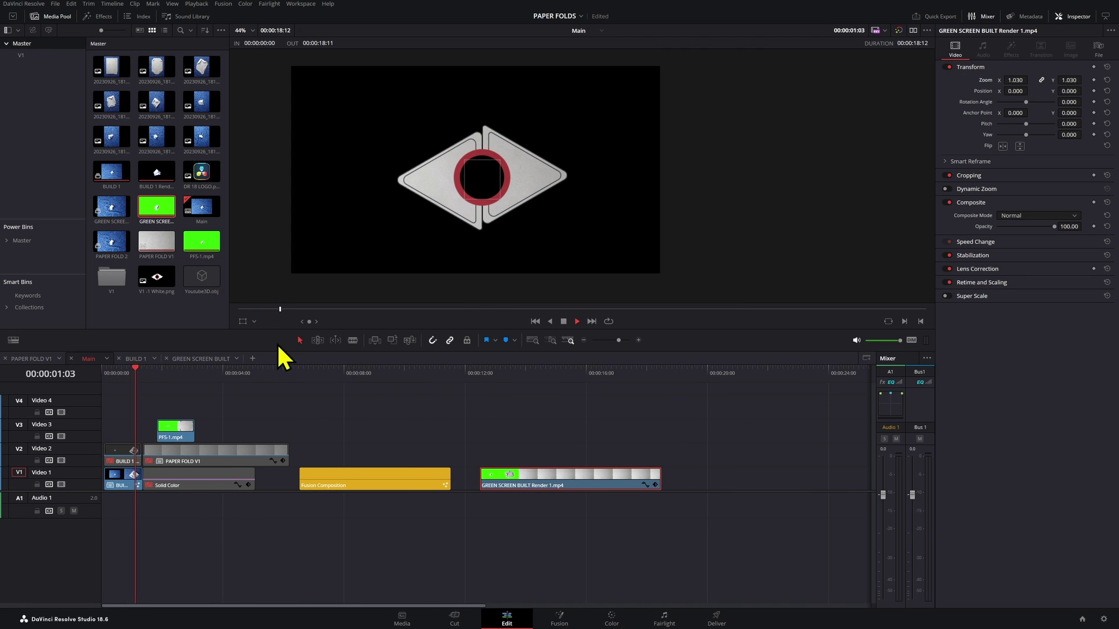
{"action": "key", "text": "space"}
{"action": "left_click_drag", "start_coordinate": [484, 374], "coordinate": [652, 385]}
{"action": "scroll", "coordinate": [646, 421], "scroll_direction": "right", "scroll_amount": 3}
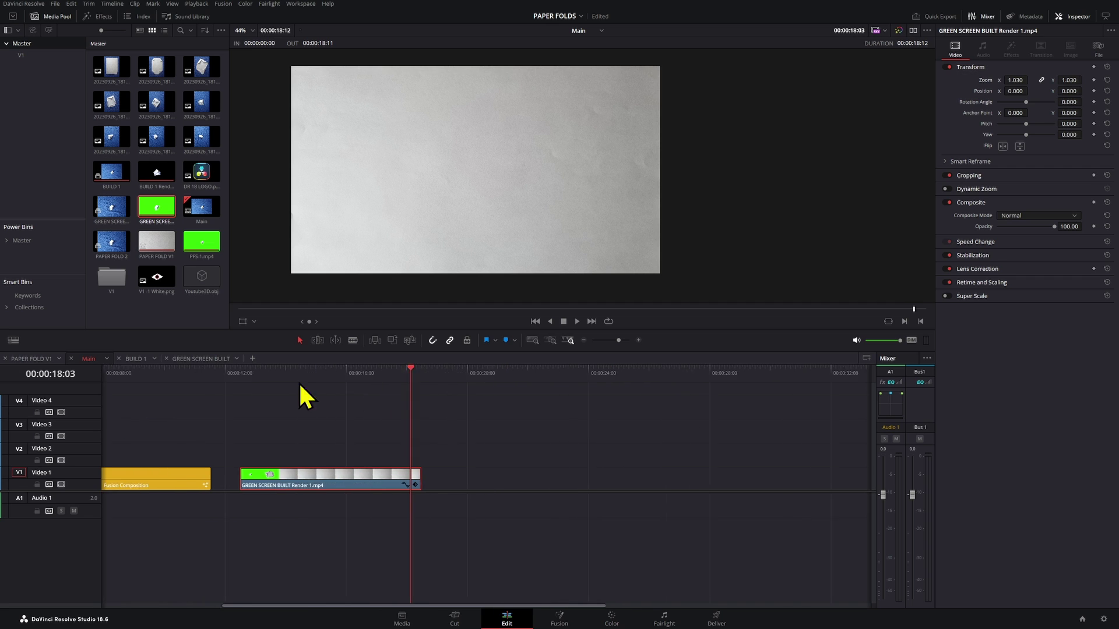
Place DR 18 LOGO.png on Video 1 after GREEN SCREEN BUILT Render 1.mp4 and open it on the Fusion page.
{"action": "left_click", "coordinate": [397, 369]}
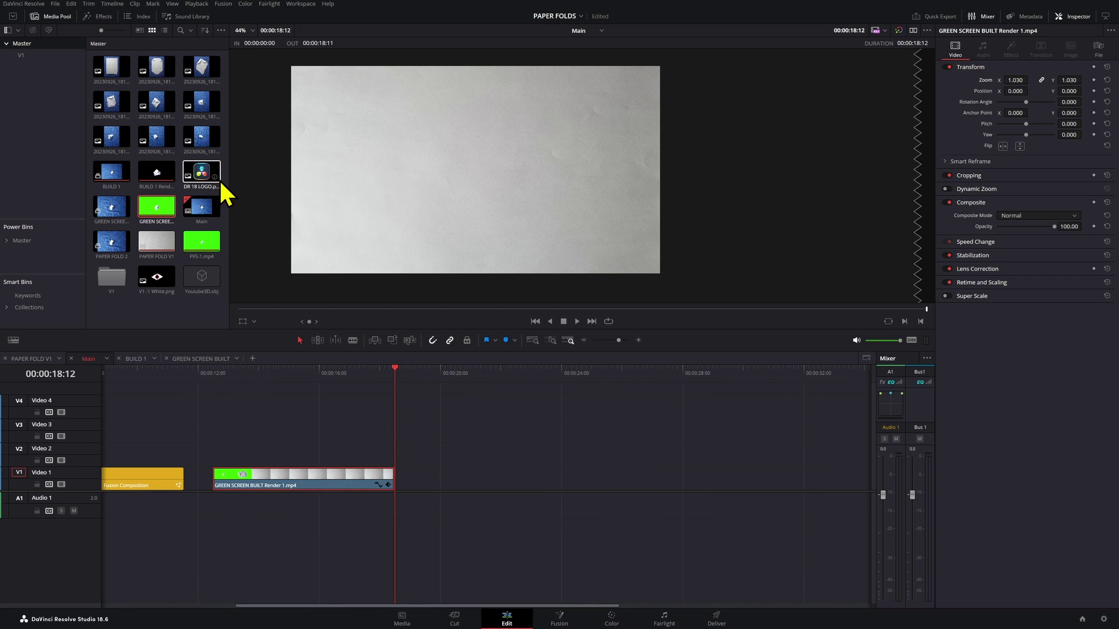
{"action": "left_click_drag", "start_coordinate": [208, 178], "coordinate": [445, 471]}
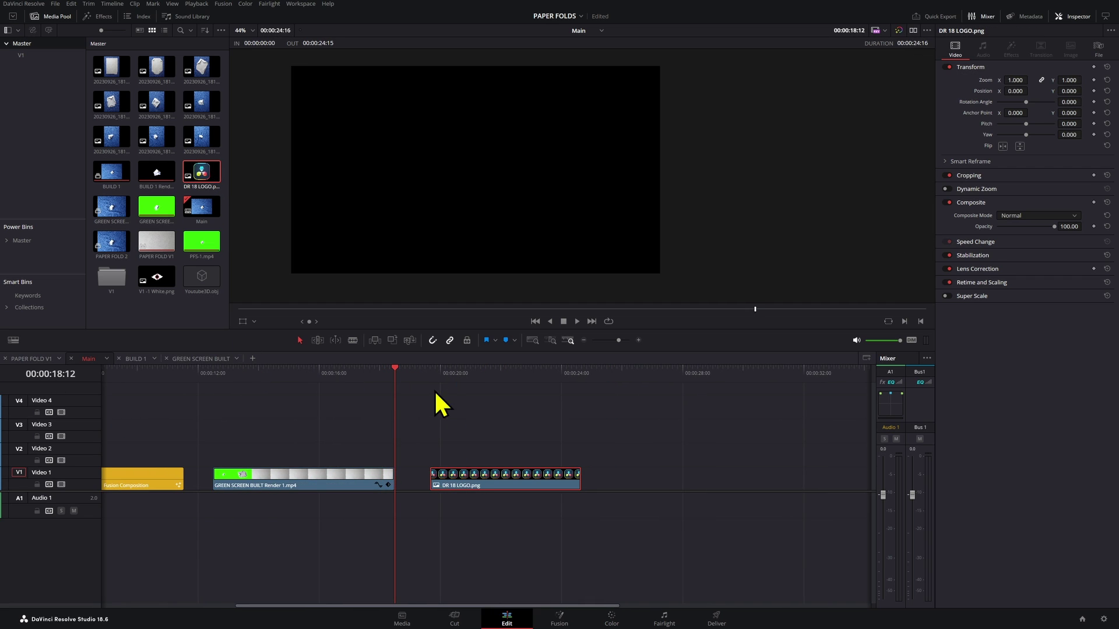
{"action": "left_click", "coordinate": [432, 374]}
{"action": "key", "text": "space"}
{"action": "right_click", "coordinate": [484, 476]}
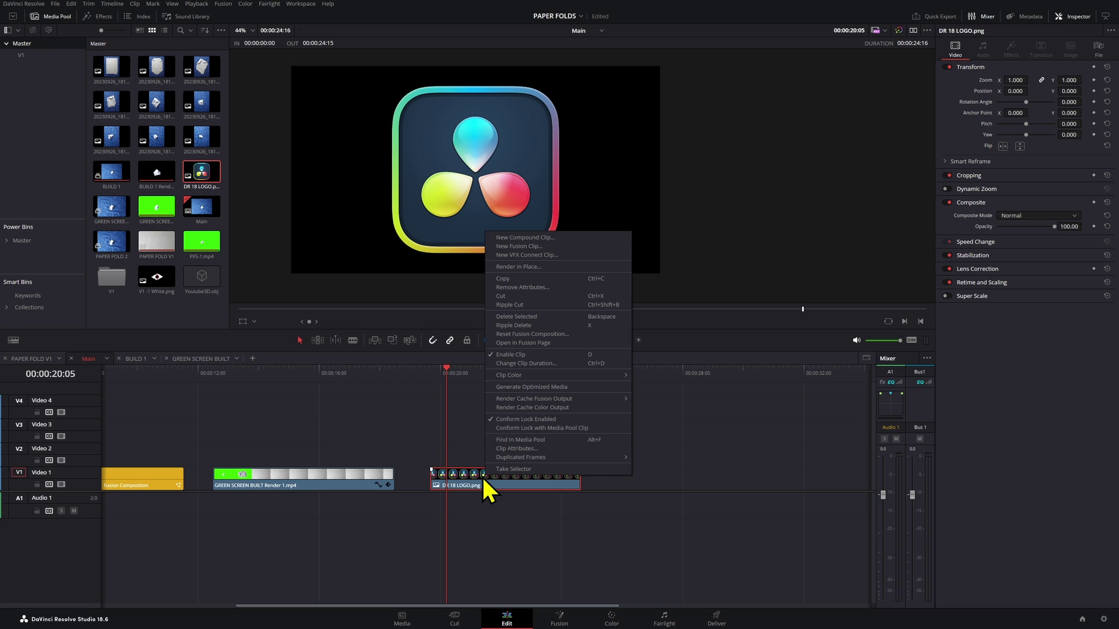
{"action": "left_click", "coordinate": [536, 344]}
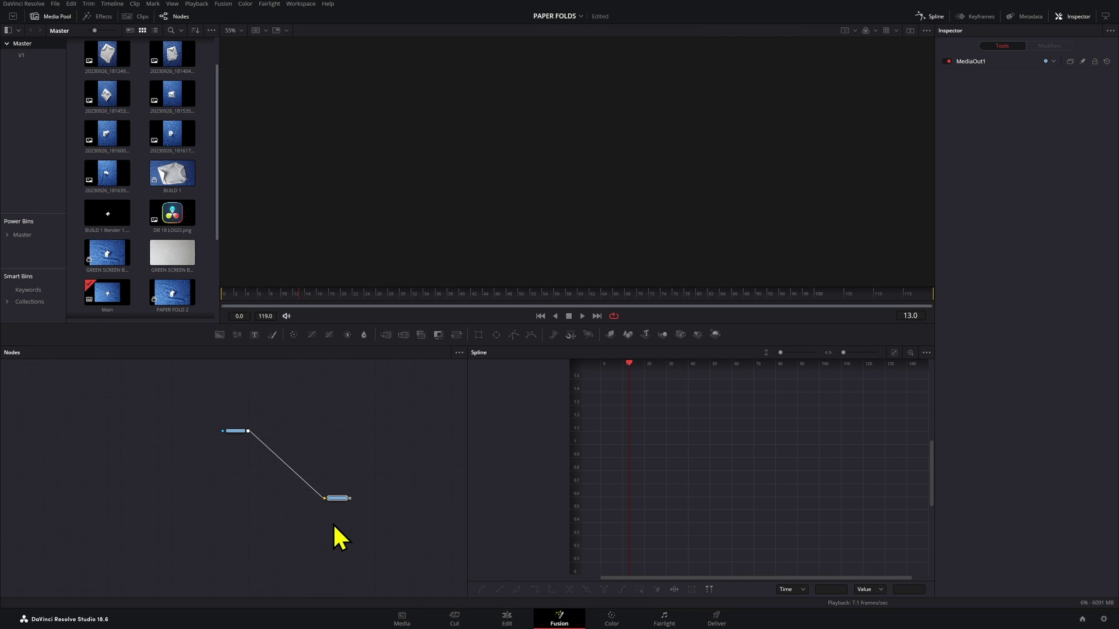
View the composition output, add a Background node and merge the logo's MediaIn1 over it ahead of MediaOut1.
{"action": "left_click", "coordinate": [356, 548]}
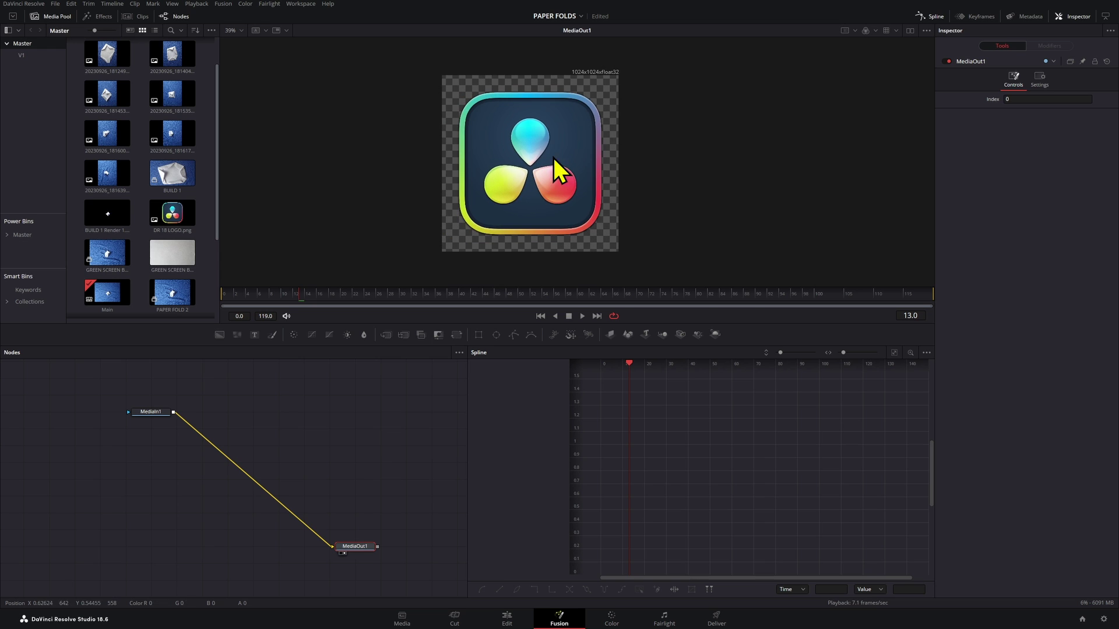
{"action": "left_click_drag", "start_coordinate": [220, 335], "coordinate": [183, 495]}
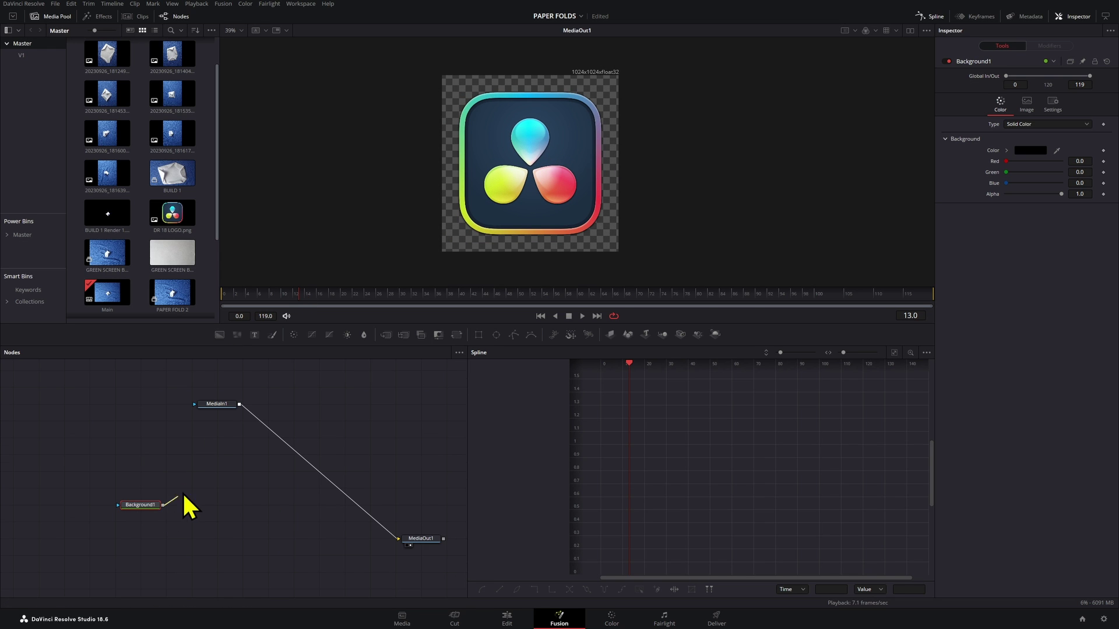
{"action": "left_click_drag", "start_coordinate": [240, 410], "coordinate": [239, 406]}
{"action": "left_click_drag", "start_coordinate": [230, 503], "coordinate": [365, 544]}
{"action": "left_click_drag", "start_coordinate": [148, 506], "coordinate": [69, 437]}
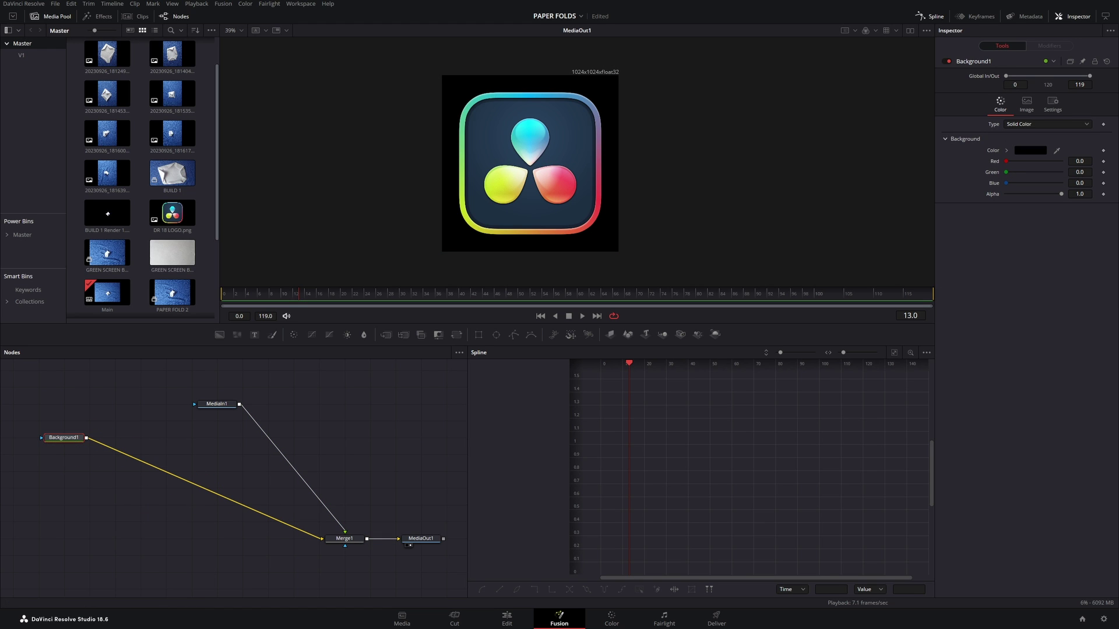
Make Background1 transparent with alpha 0, turn off its auto resolution and set its size to 1920 by 1080.
{"action": "type", "text": "0"}
{"action": "key", "text": "Return"}
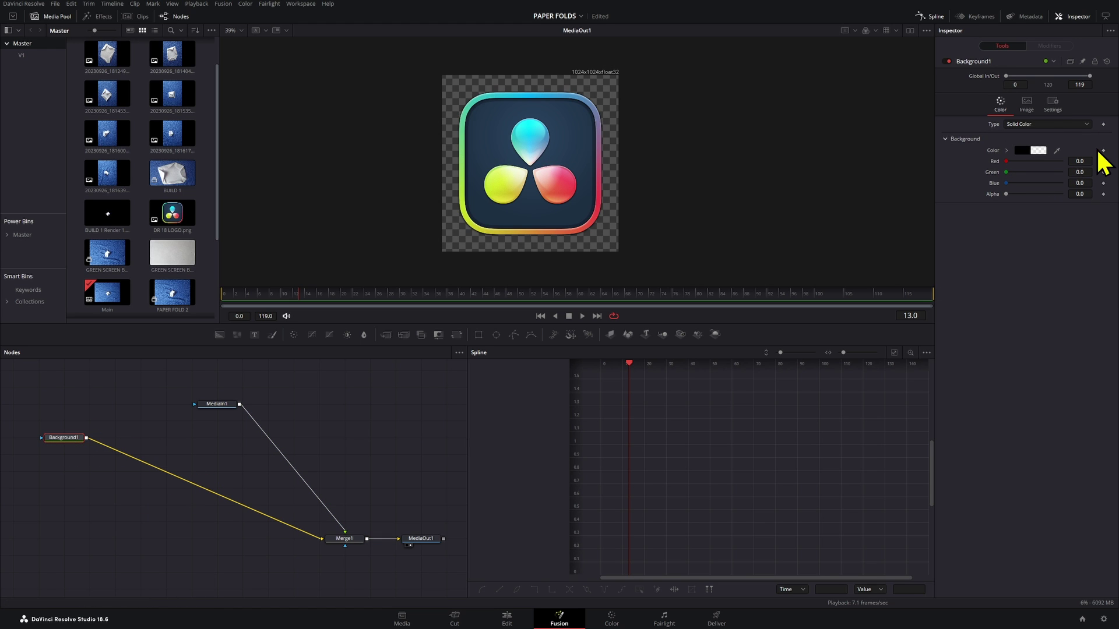
{"action": "left_click", "coordinate": [1026, 105]}
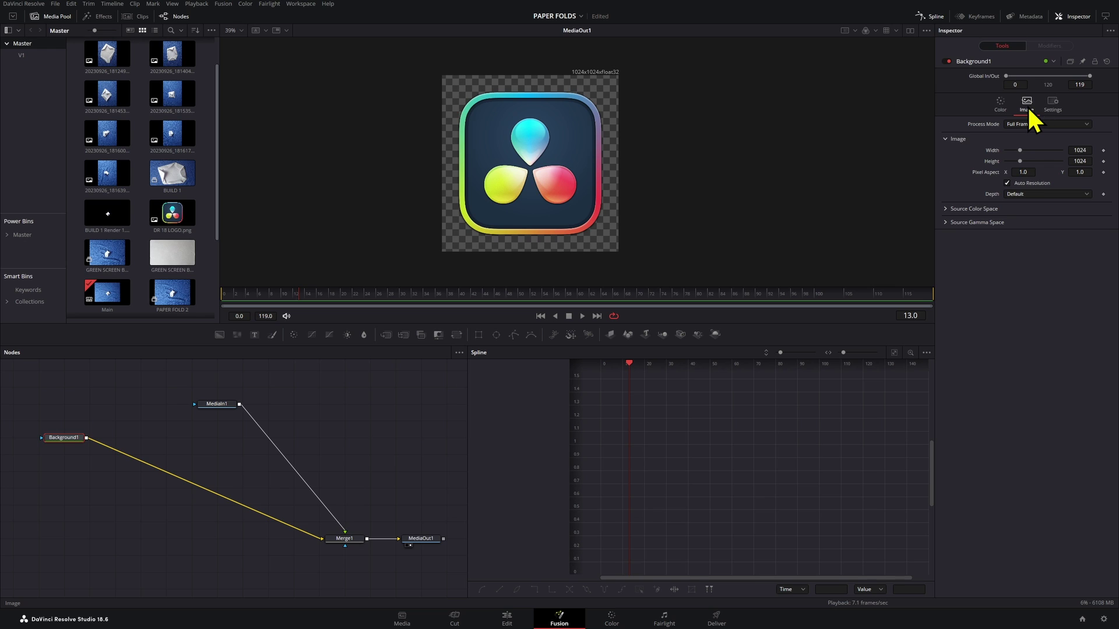
{"action": "left_click", "coordinate": [1019, 184]}
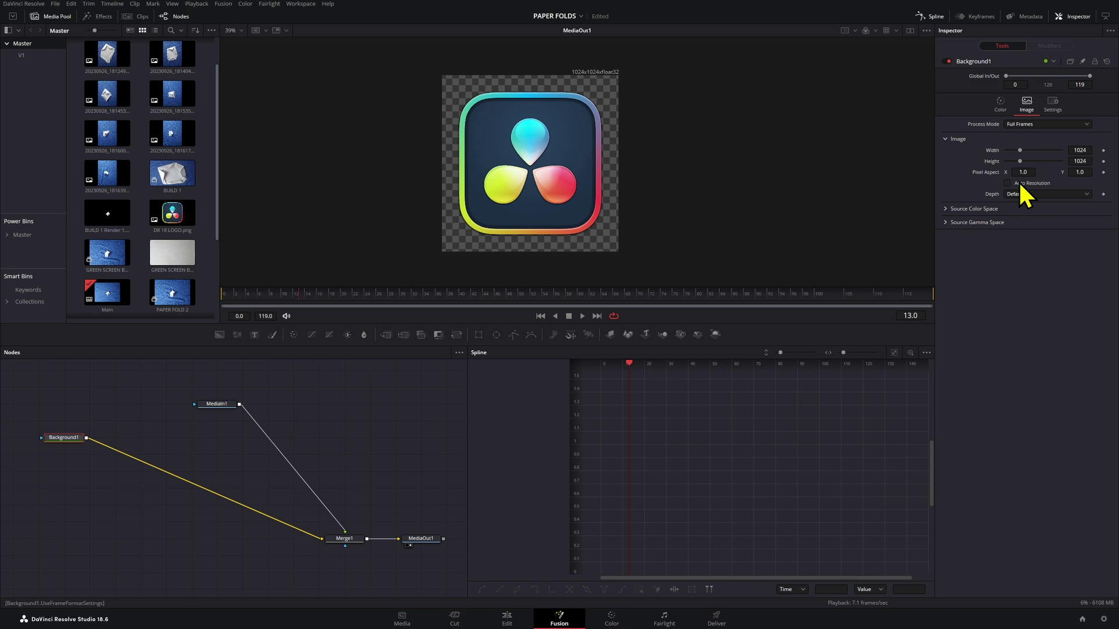
{"action": "left_click", "coordinate": [1087, 150]}
{"action": "type", "text": "1920"}
{"action": "key", "text": "Tab"}
{"action": "type", "text": "1080"}
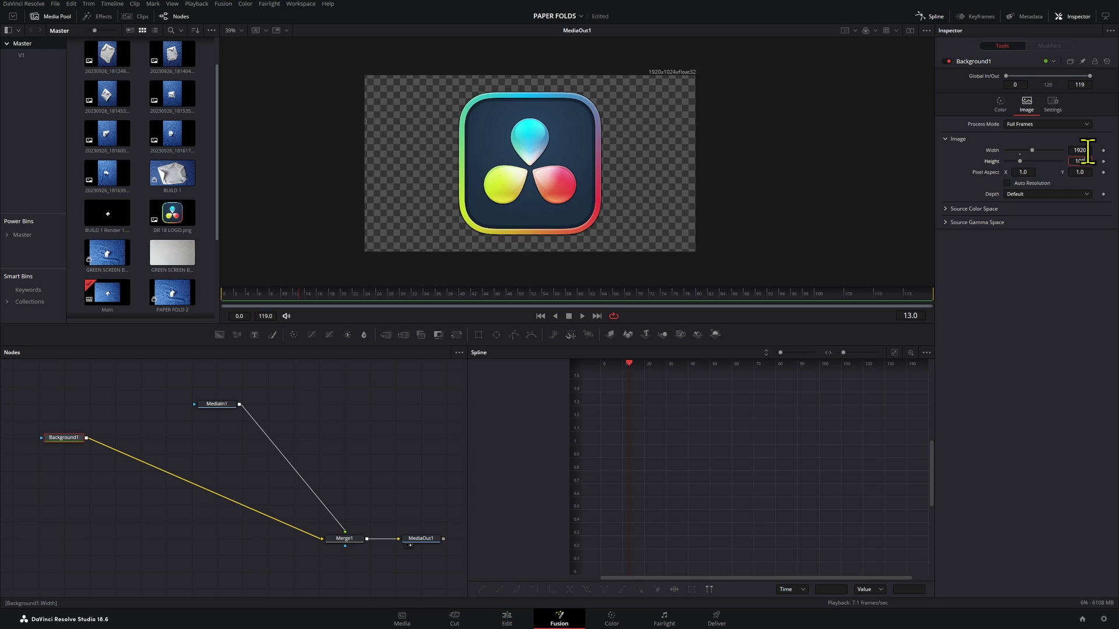
{"action": "key", "text": "Tab"}
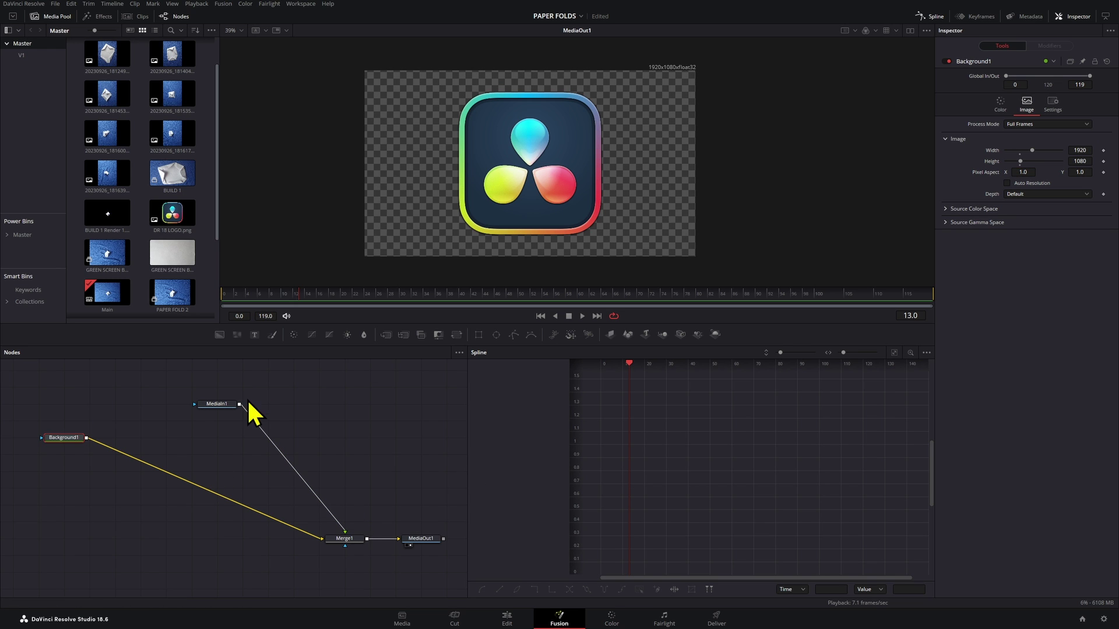
Add the rendered GREEN SCREEN BUILT clip to the node graph below Background1 and show it in the viewer.
{"action": "left_click_drag", "start_coordinate": [118, 438], "coordinate": [210, 402]}
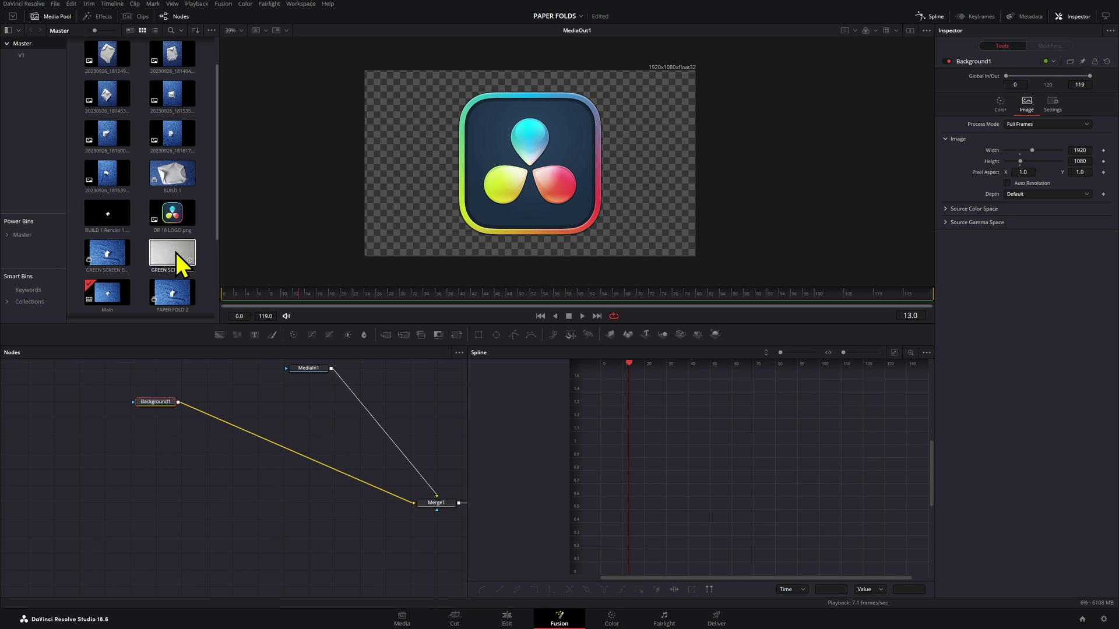
{"action": "left_click_drag", "start_coordinate": [175, 253], "coordinate": [108, 504]}
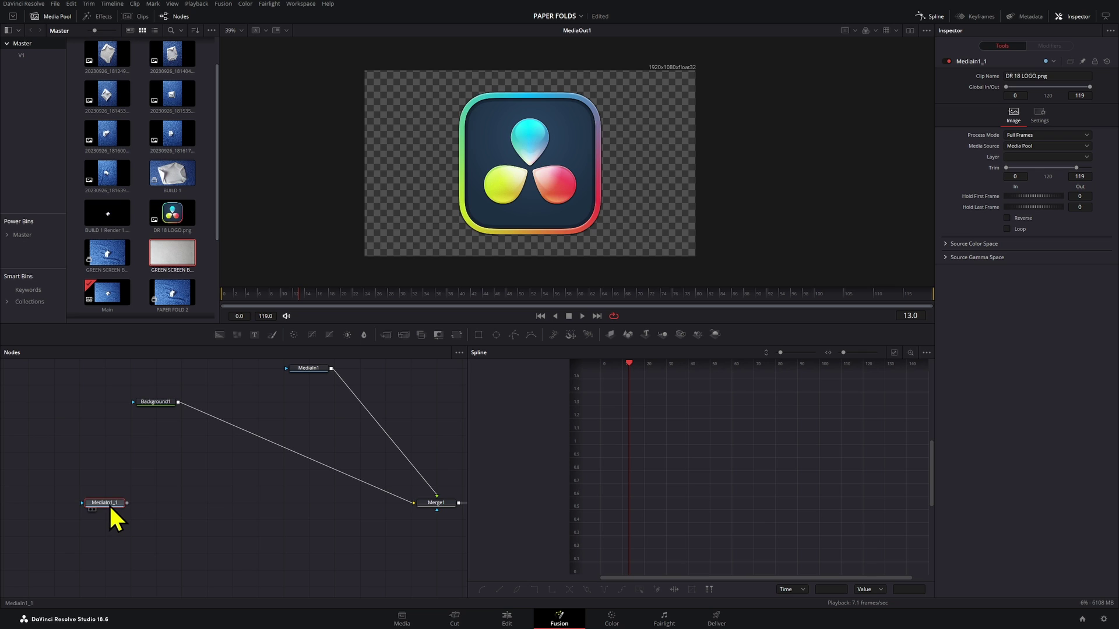
{"action": "key", "text": "1"}
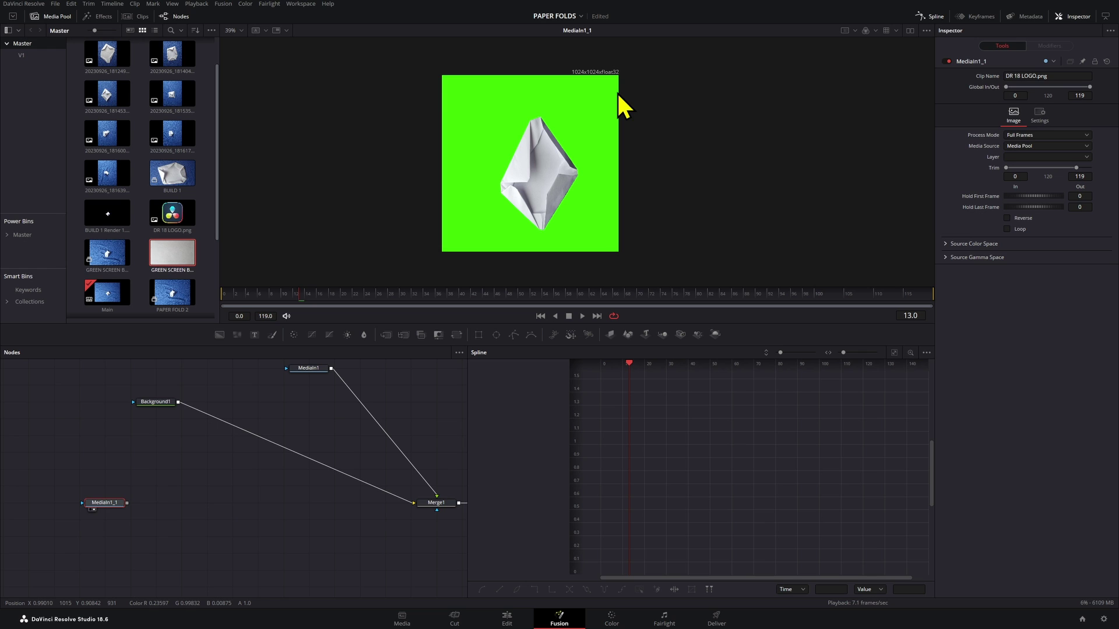
Attach an Ultra Keyer to the green-screen clip, sample the green as its background color and play back the key.
{"action": "key", "text": "shift+space"}
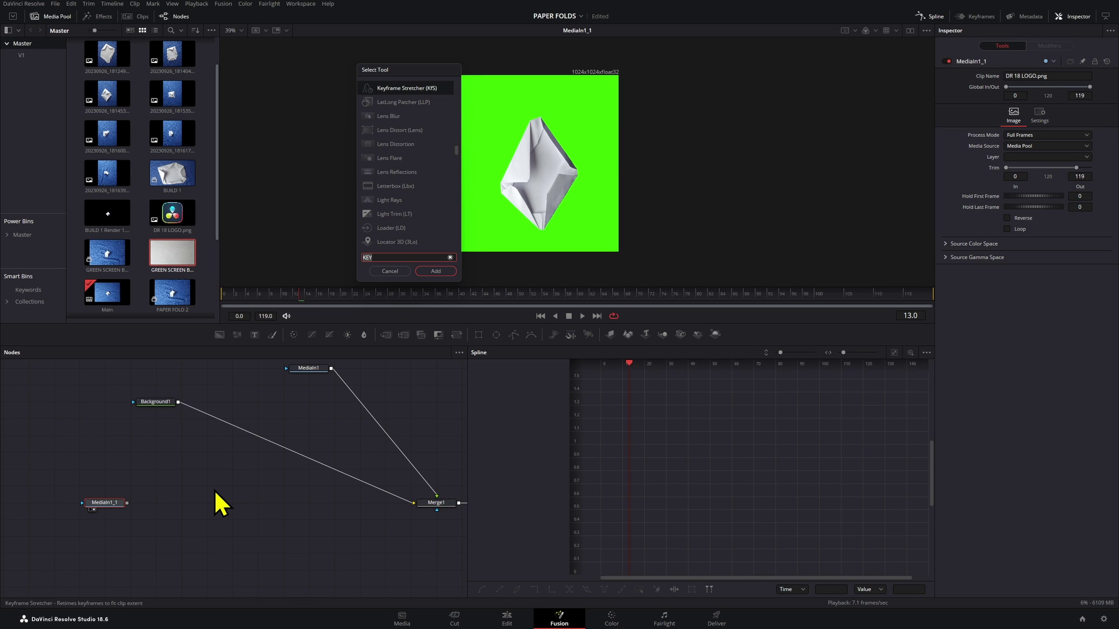
{"action": "type", "text": "UI"}
{"action": "key", "text": "ctrl+a"}
{"action": "type", "text": "ULT"}
{"action": "key", "text": "Return"}
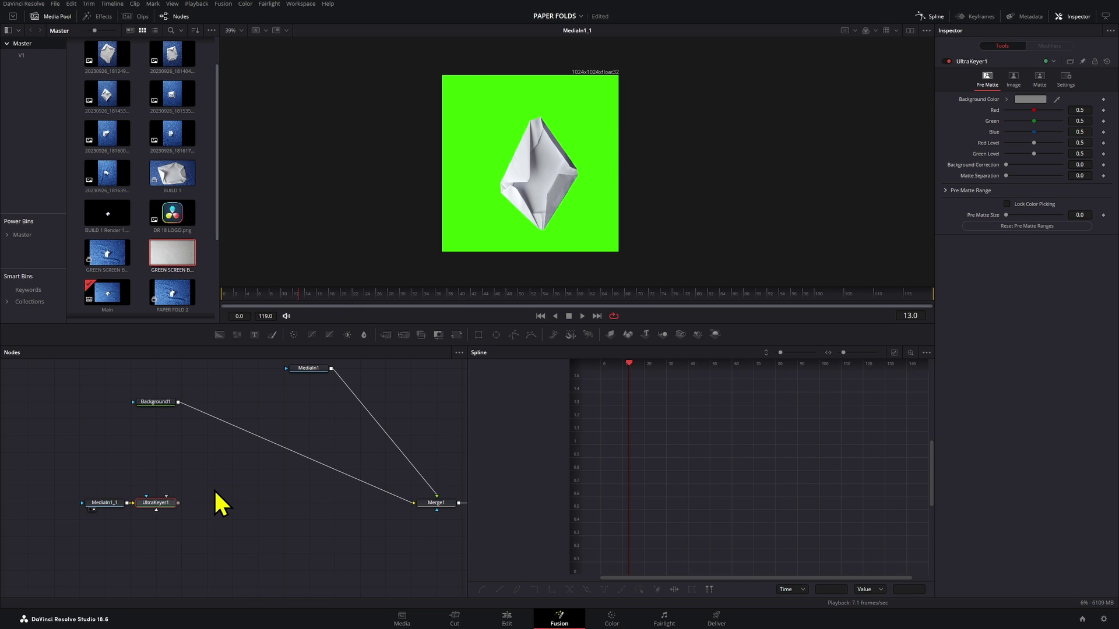
{"action": "key", "text": "1"}
{"action": "left_click_drag", "start_coordinate": [1056, 99], "coordinate": [563, 124]}
{"action": "key", "text": "space"}
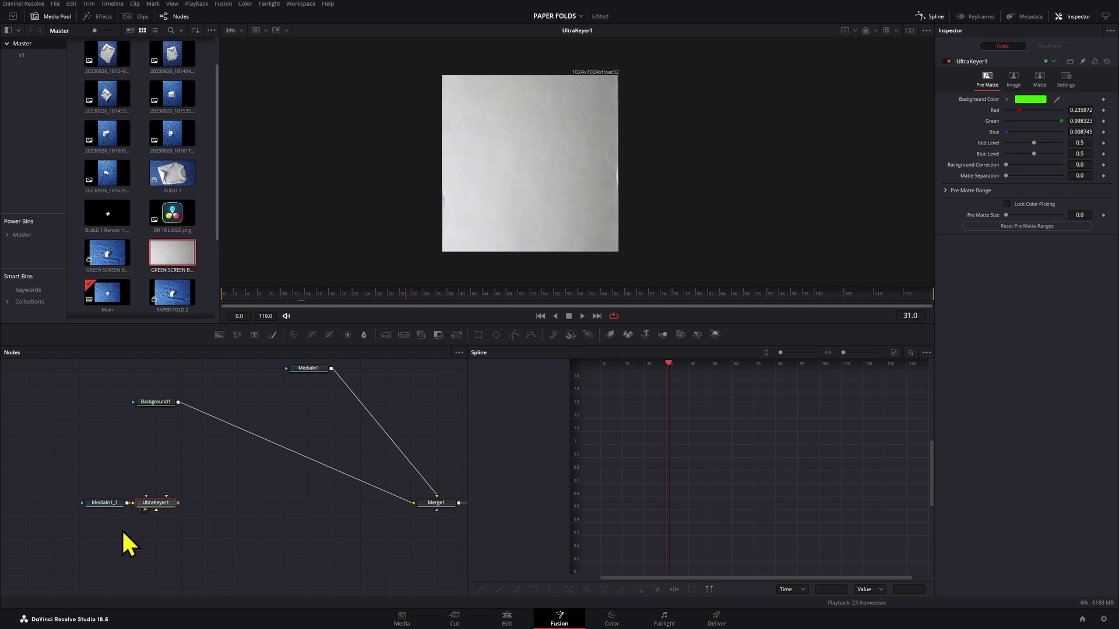
Space out the clip and keyer nodes and insert a Resize node between them, set to 1920 by 1080.
{"action": "left_click_drag", "start_coordinate": [167, 502], "coordinate": [192, 502]}
{"action": "left_click_drag", "start_coordinate": [98, 502], "coordinate": [47, 509]}
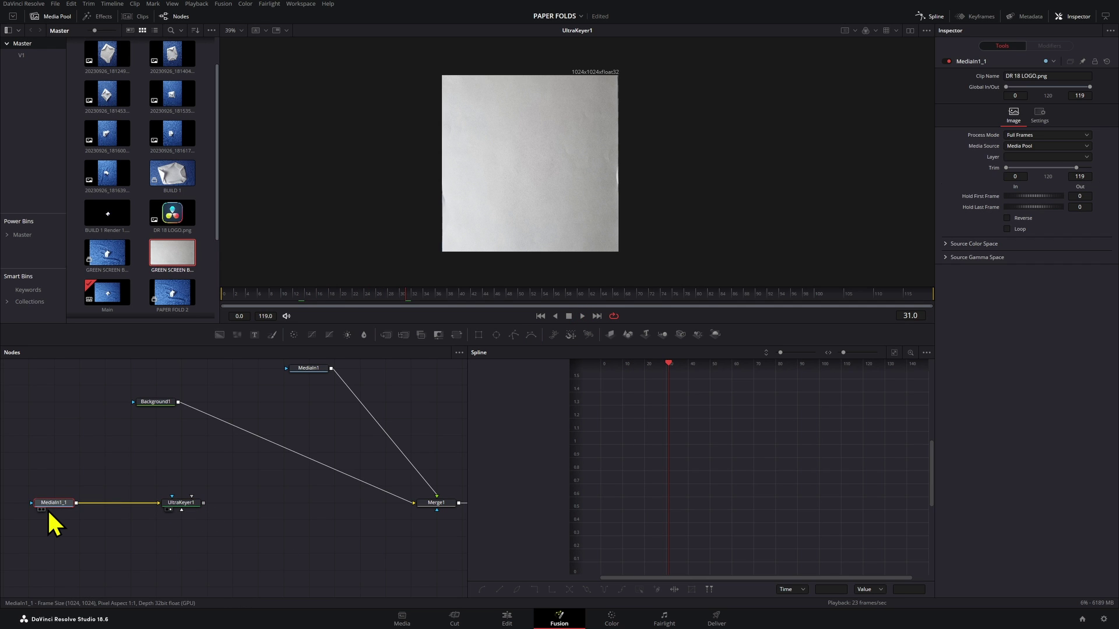
{"action": "key", "text": "shift+space"}
{"action": "type", "text": "RESI"}
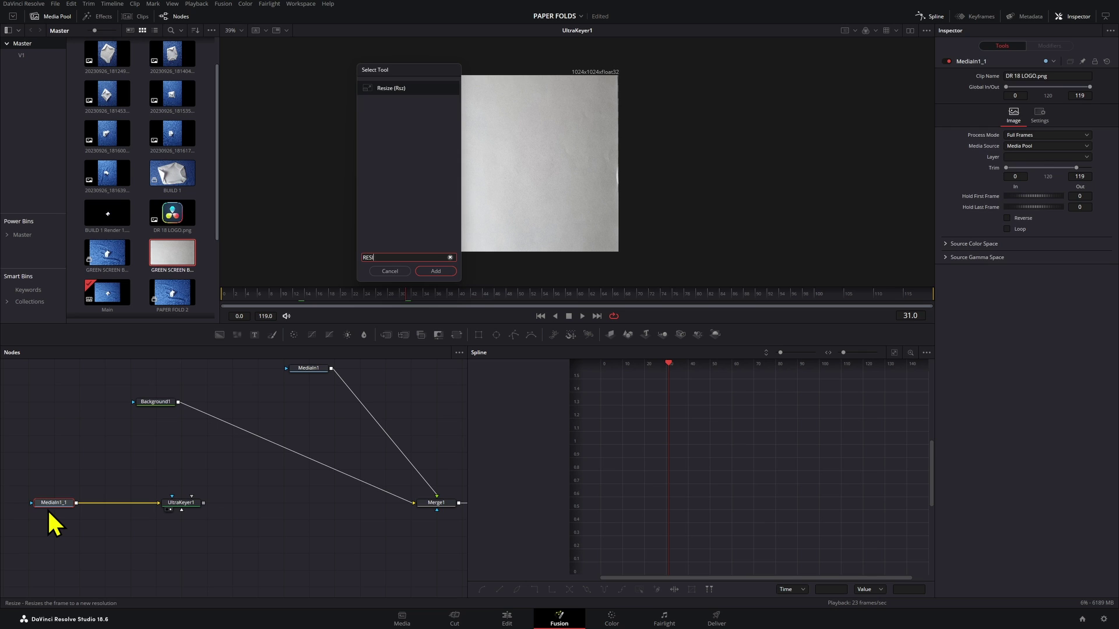
{"action": "key", "text": "Return"}
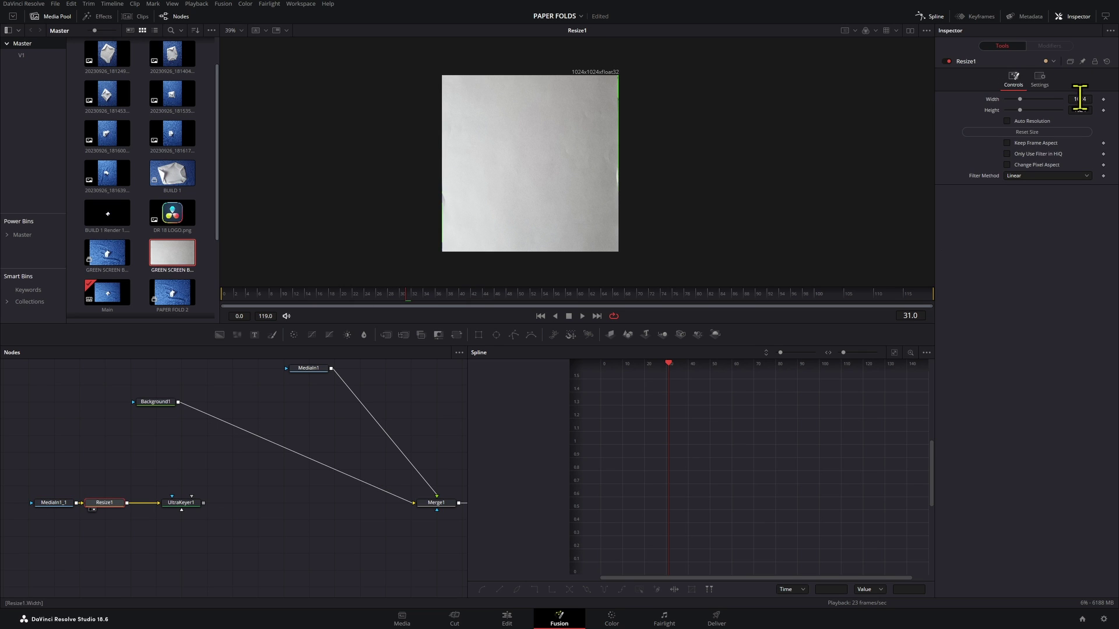
{"action": "left_click", "coordinate": [1080, 99]}
{"action": "type", "text": "1920"}
{"action": "key", "text": "Tab"}
{"action": "type", "text": "1"}
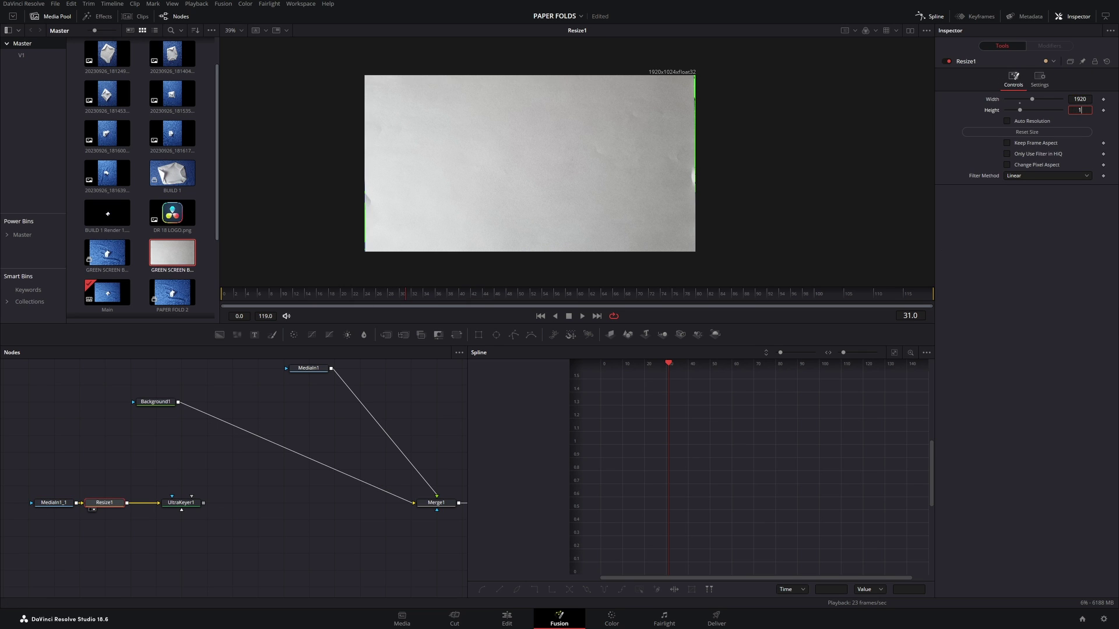
{"action": "type", "text": "080"}
{"action": "key", "text": "Tab"}
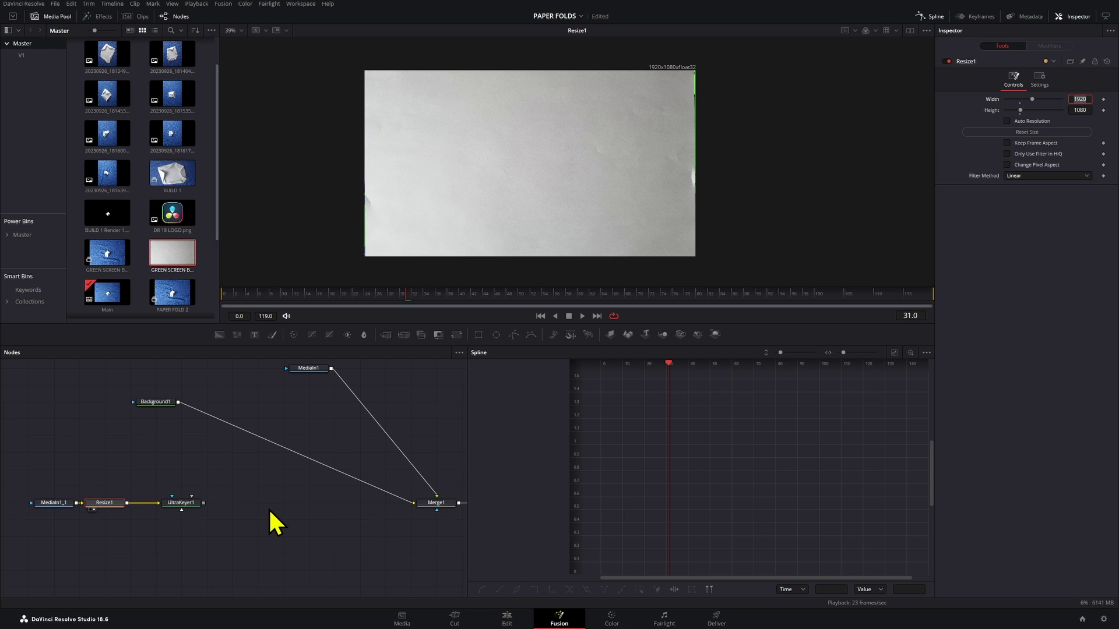
Play back the Ultra Keyer output and examine the edges of the unfolded paper up close.
{"action": "left_click", "coordinate": [172, 504]}
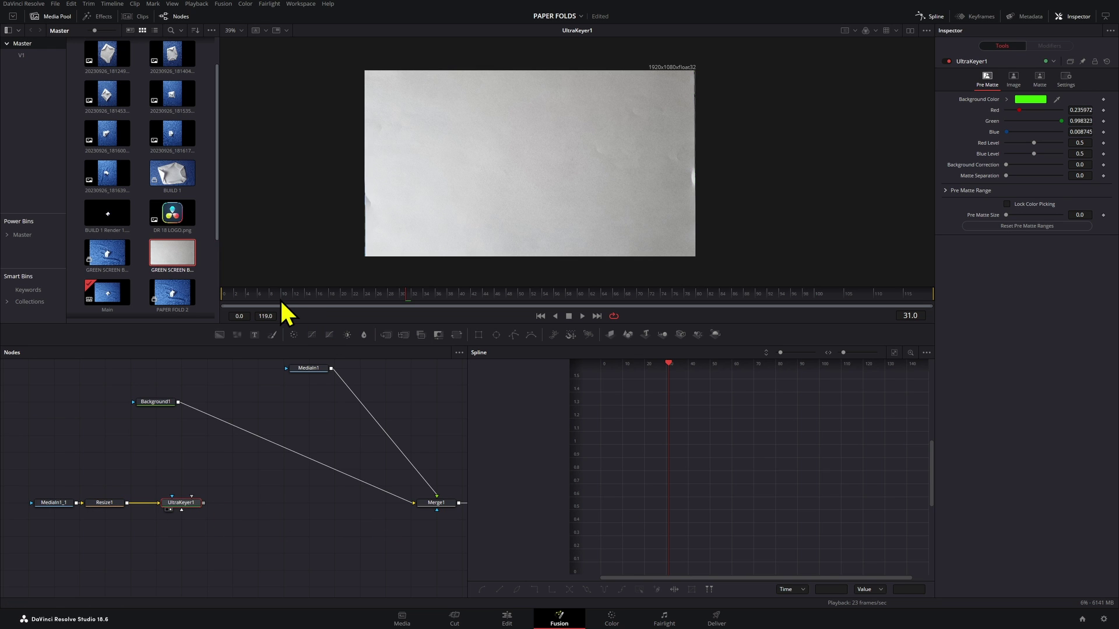
{"action": "key", "text": "space"}
{"action": "key", "text": "space"}
{"action": "scroll", "coordinate": [698, 65], "scroll_direction": "up", "scroll_amount": 3}
{"action": "scroll", "coordinate": [712, 198], "scroll_direction": "down", "scroll_amount": 3}
{"action": "scroll", "coordinate": [706, 102], "scroll_direction": "up", "scroll_amount": 6}
{"action": "scroll", "coordinate": [644, 102], "scroll_direction": "up", "scroll_amount": 3}
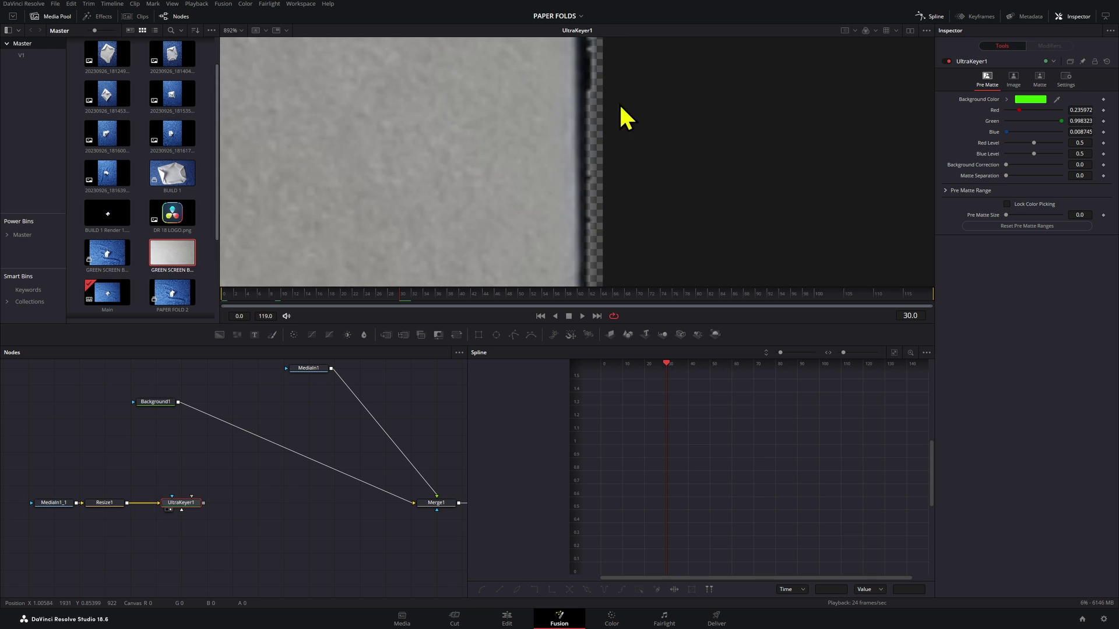
{"action": "scroll", "coordinate": [591, 103], "scroll_direction": "down", "scroll_amount": 10}
{"action": "scroll", "coordinate": [560, 113], "scroll_direction": "up", "scroll_amount": 4}
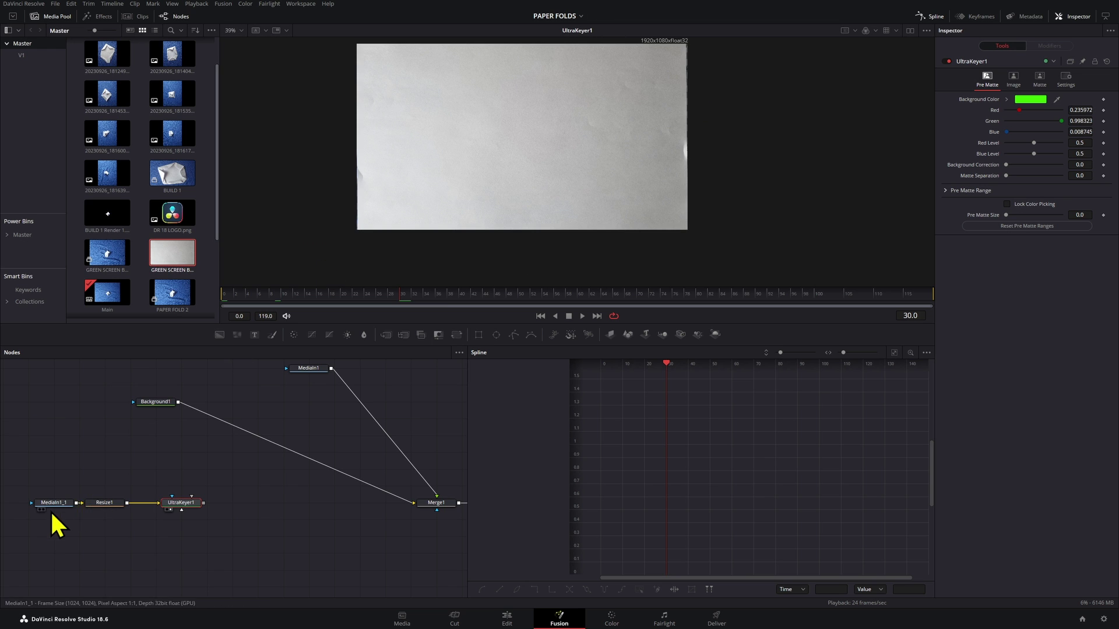
Insert a Transform node between the green-screen clip and Resize1, set its size to 1.0168 and play back the result.
{"action": "left_click_drag", "start_coordinate": [91, 509], "coordinate": [53, 514]}
{"action": "key", "text": "shift+space"}
{"action": "type", "text": "TRAN"}
{"action": "key", "text": "Return"}
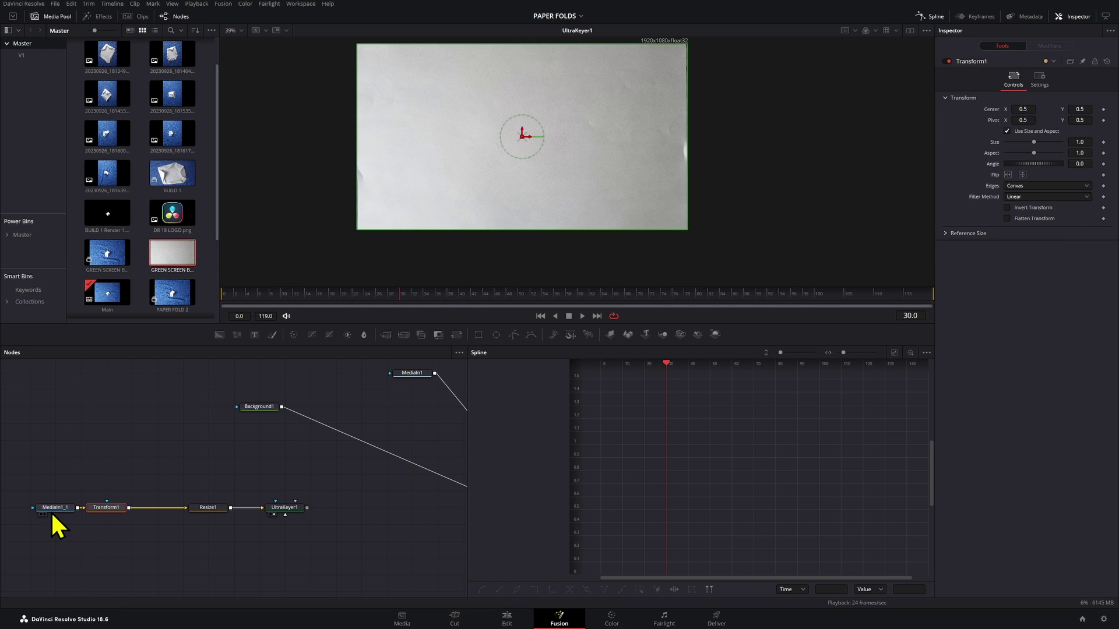
{"action": "left_click_drag", "start_coordinate": [1083, 144], "coordinate": [1096, 144]}
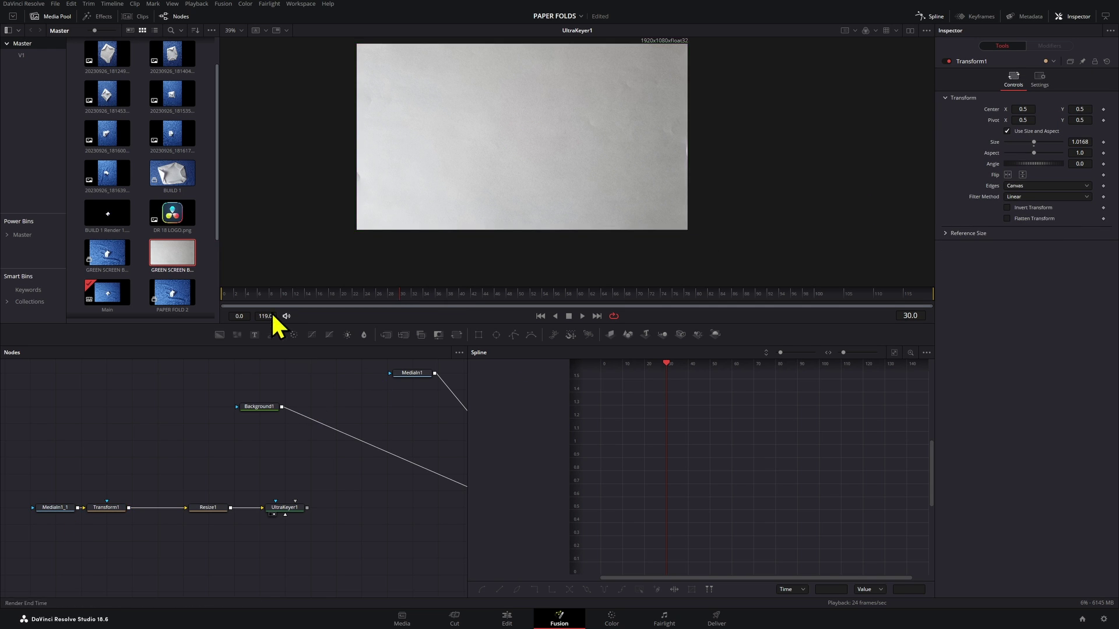
{"action": "key", "text": "space"}
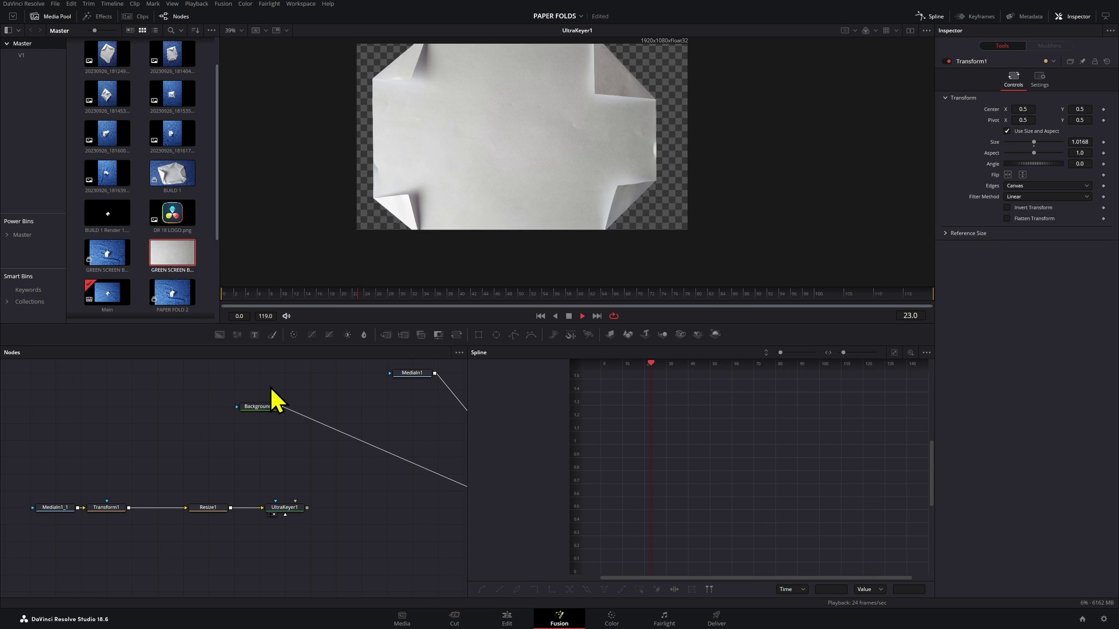
{"action": "key", "text": "space"}
Place two unconnected Merge nodes, one between UltraKeyer1 and Merge1 and the other between that node and MediaIn1.
{"action": "left_click_drag", "start_coordinate": [280, 459], "coordinate": [117, 469]}
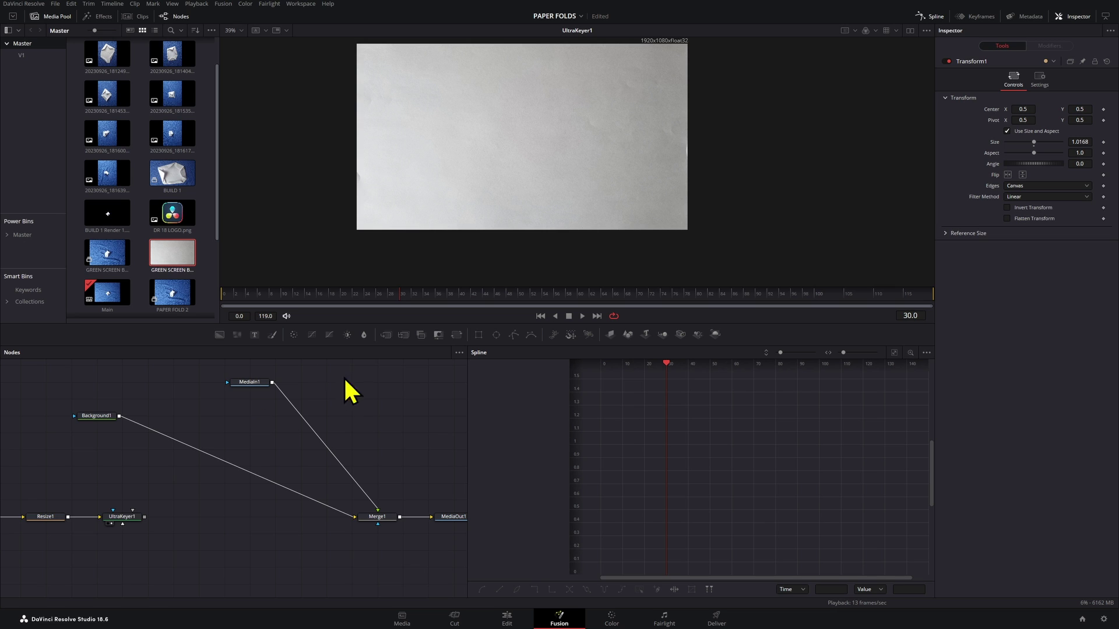
{"action": "left_click_drag", "start_coordinate": [383, 334], "coordinate": [263, 531]}
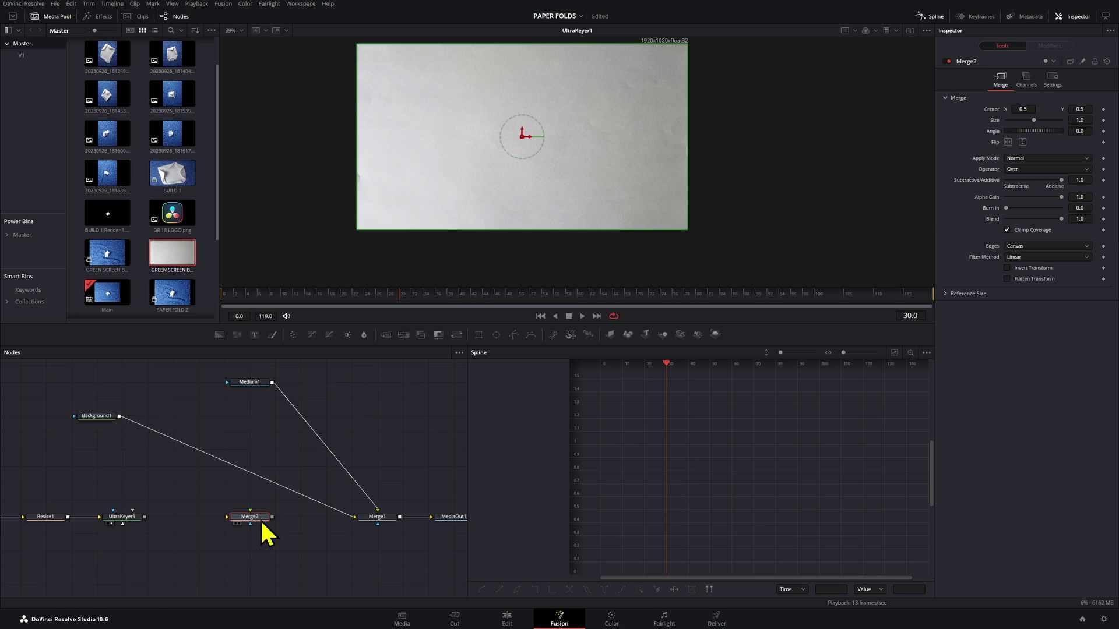
{"action": "left_click_drag", "start_coordinate": [383, 334], "coordinate": [256, 463]}
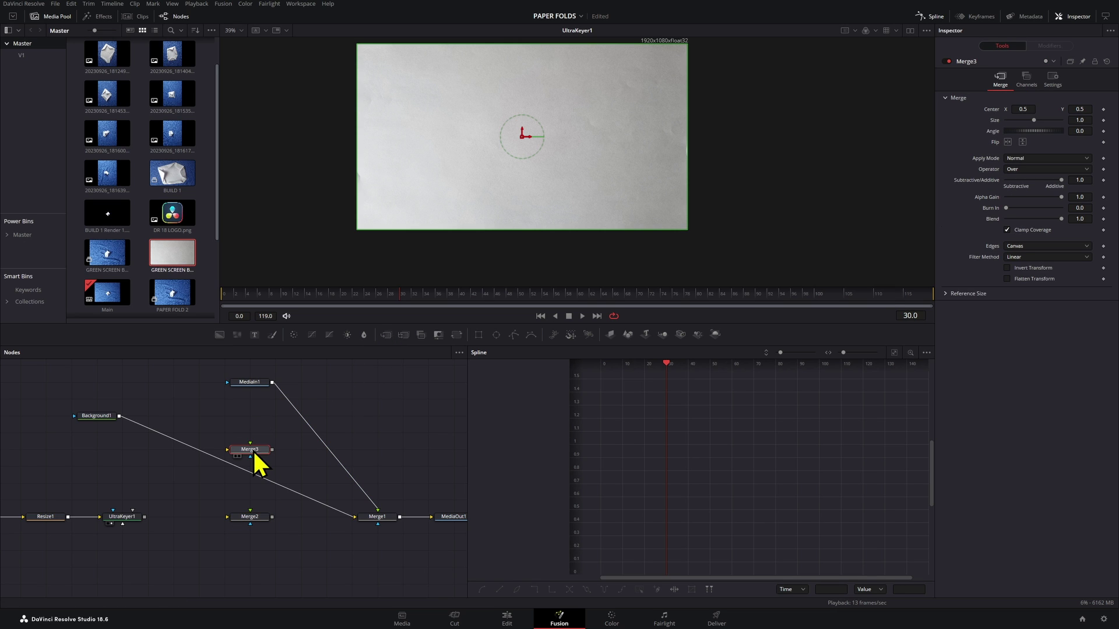
Connect UltraKeyer1 to the background inputs of Merge2 and Merge3, and reroute MediaIn1 from Merge1 to Merge3's foreground.
{"action": "left_click_drag", "start_coordinate": [145, 517], "coordinate": [172, 518]}
{"action": "left_click", "coordinate": [252, 520]}
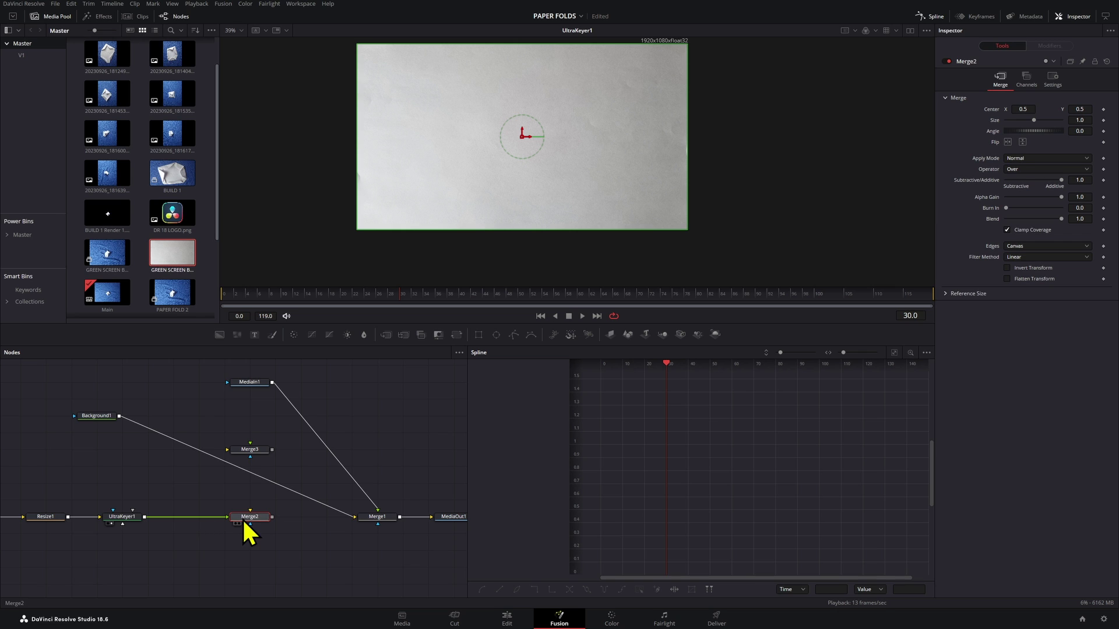
{"action": "left_click_drag", "start_coordinate": [147, 518], "coordinate": [187, 481]}
{"action": "left_click_drag", "start_coordinate": [232, 447], "coordinate": [232, 448]}
{"action": "left_click", "coordinate": [266, 383]}
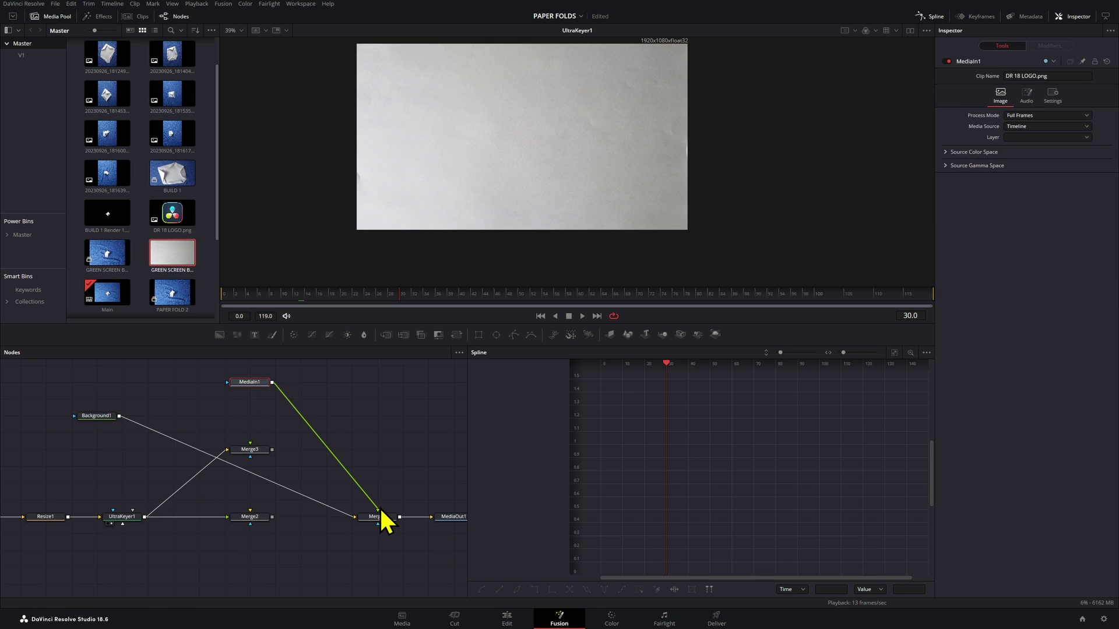
{"action": "left_click_drag", "start_coordinate": [380, 509], "coordinate": [257, 450]}
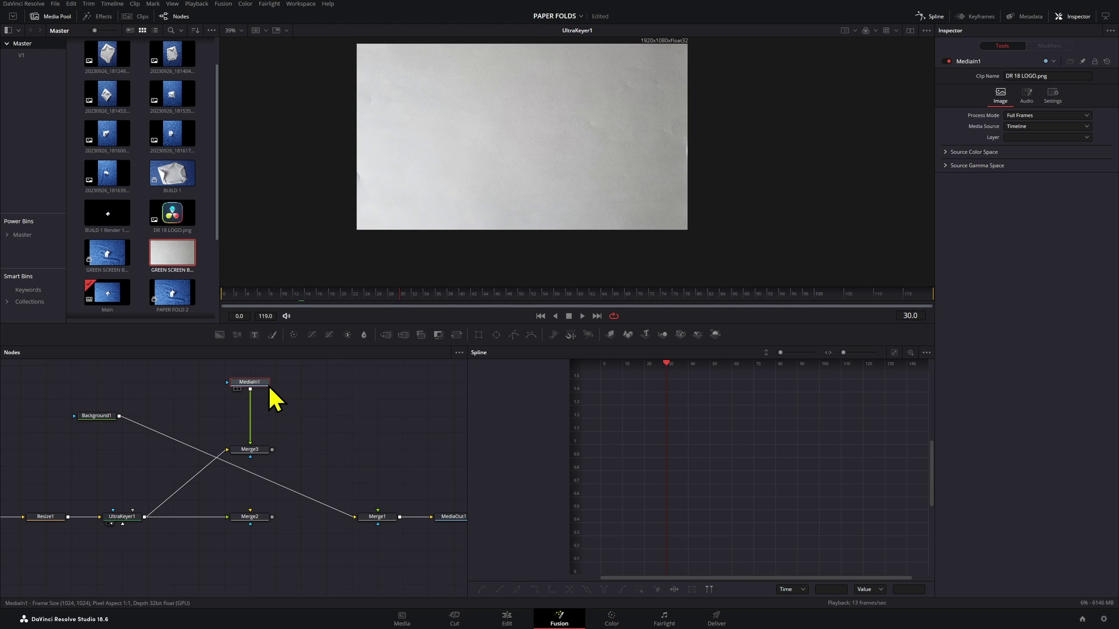
Insert a Transform node between MediaIn1 and Merge3 and show it in the viewer.
{"action": "key", "text": "shift+space"}
{"action": "type", "text": "TRA"}
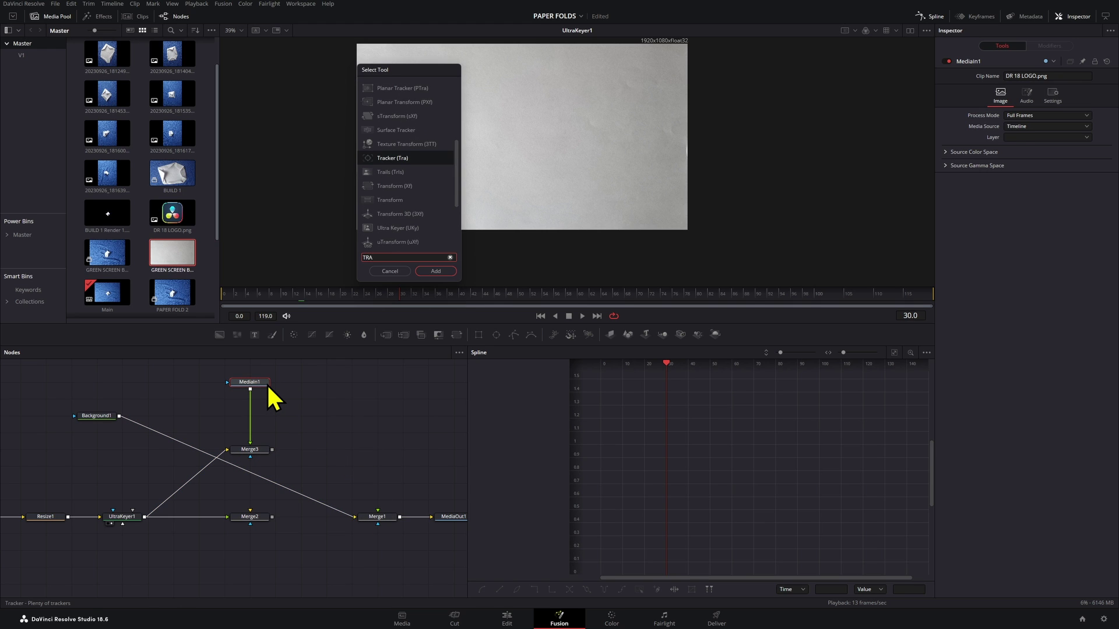
{"action": "type", "text": "N"}
{"action": "key", "text": "Return"}
{"action": "key", "text": "2"}
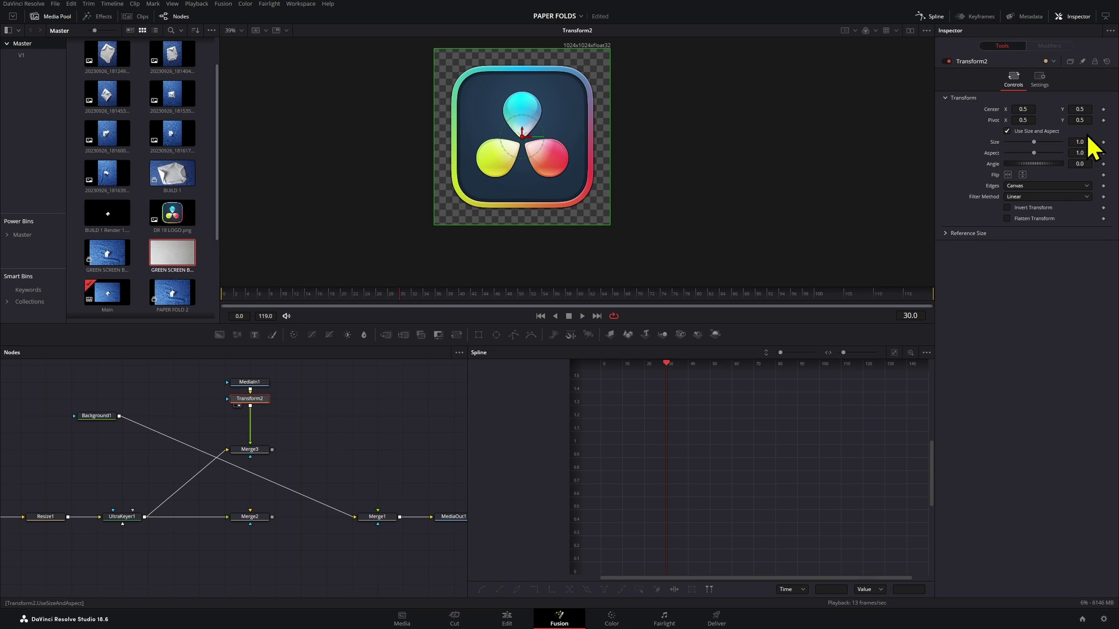
{"action": "mouse_move", "coordinate": [1081, 141]}
{"action": "left_mouse_down"}
{"action": "mouse_move", "coordinate": [1015, 140]}
{"action": "mouse_move", "coordinate": [1082, 141]}
{"action": "left_mouse_up"}
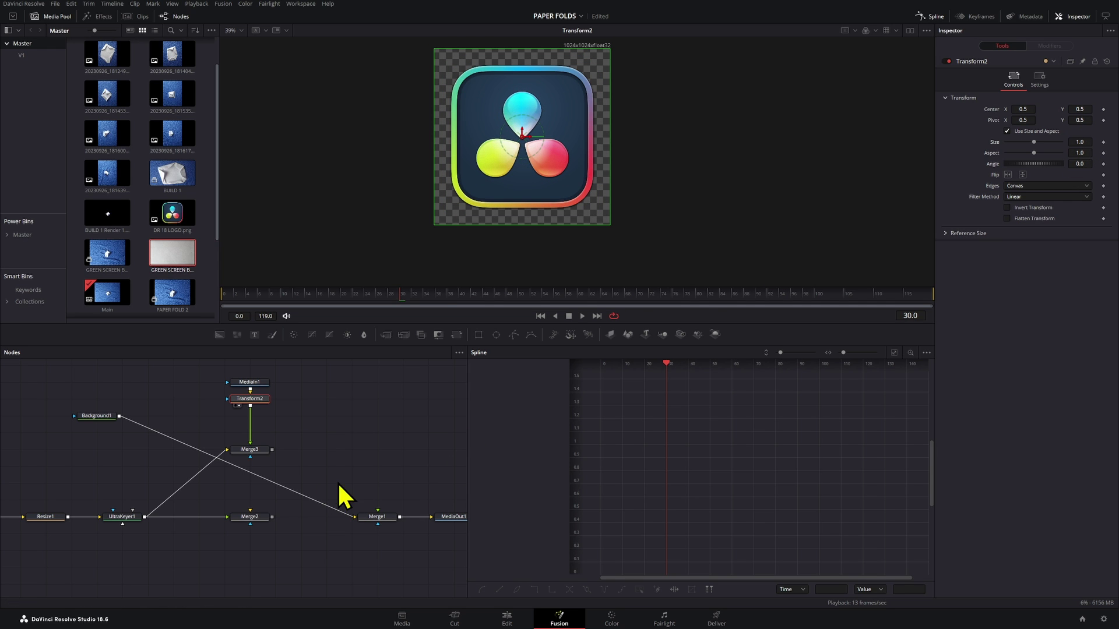
Connect Merge3 to Merge2's foreground, and feed Merge2 into Merge1's background with Background1 as Merge1's foreground.
{"action": "left_click_drag", "start_coordinate": [257, 450], "coordinate": [279, 524]}
{"action": "left_click_drag", "start_coordinate": [396, 526], "coordinate": [379, 526]}
{"action": "left_click", "coordinate": [382, 516]}
{"action": "left_click", "coordinate": [445, 518]}
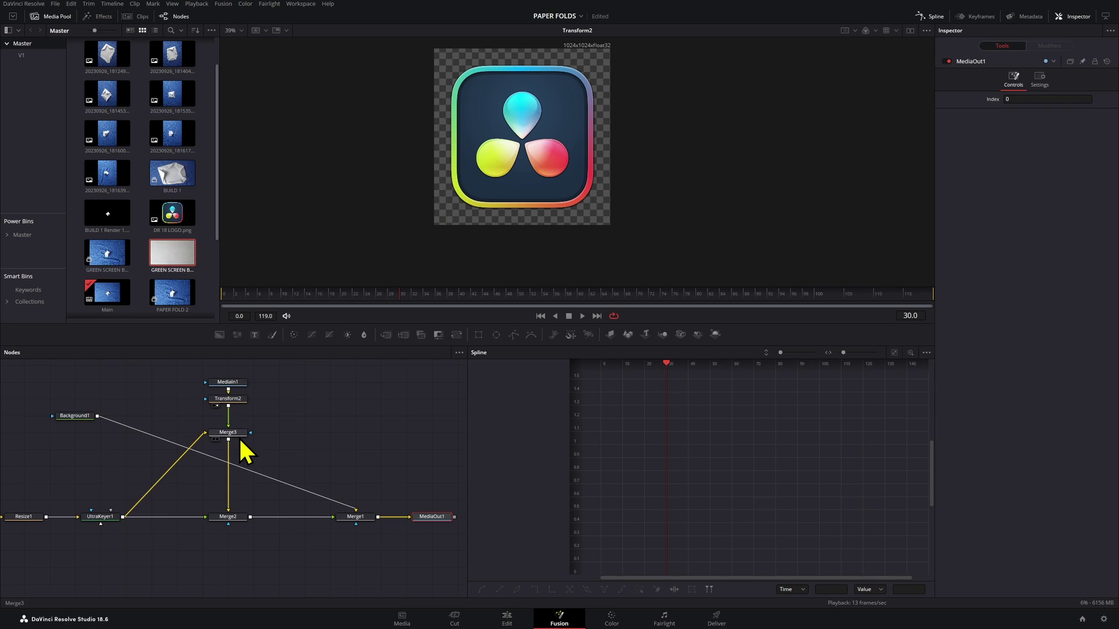
Enable Apply Mask Inverted in Merge3's settings.
{"action": "left_click", "coordinate": [238, 435]}
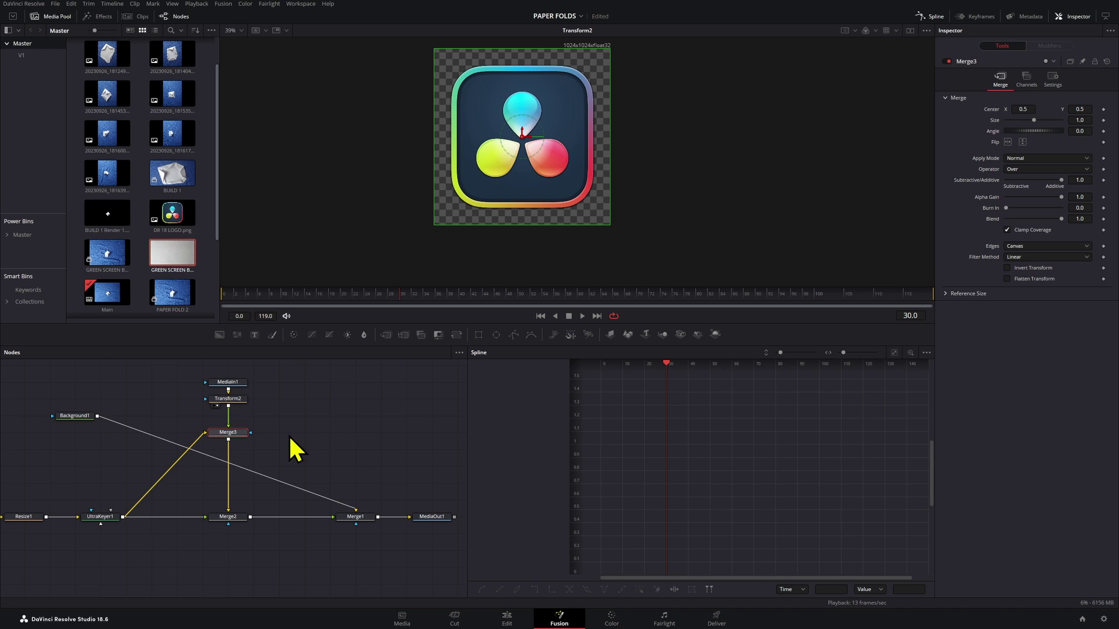
{"action": "left_click", "coordinate": [1044, 82]}
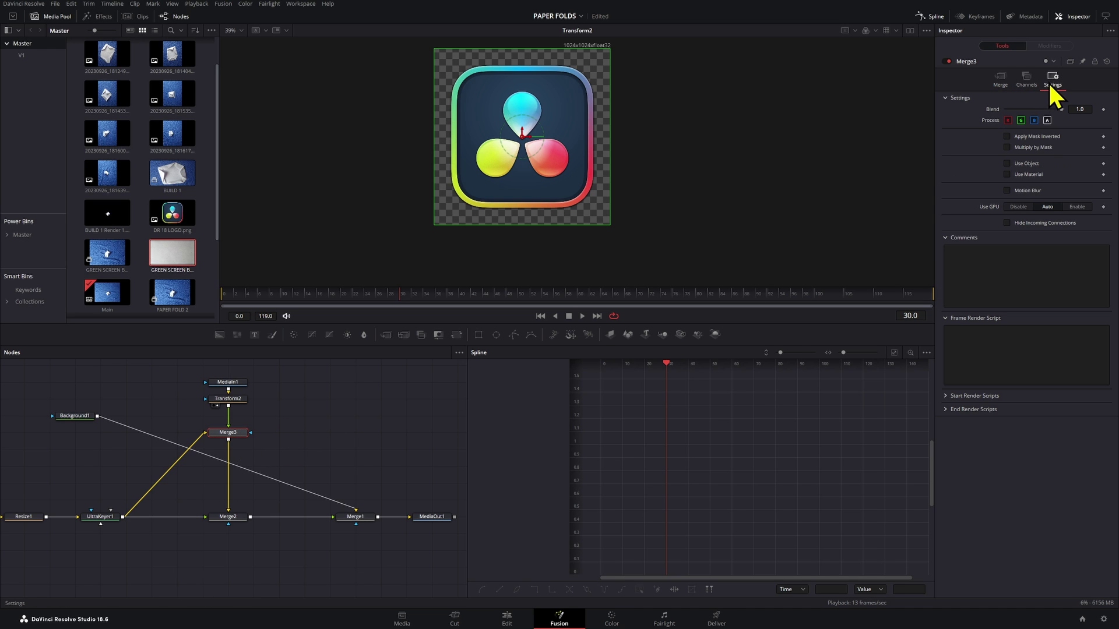
{"action": "left_click", "coordinate": [1036, 138]}
View MediaOut1 and scrub through the opening frames to examine how the paper and the logo overlap.
{"action": "left_click", "coordinate": [427, 518]}
{"action": "left_click", "coordinate": [219, 300]}
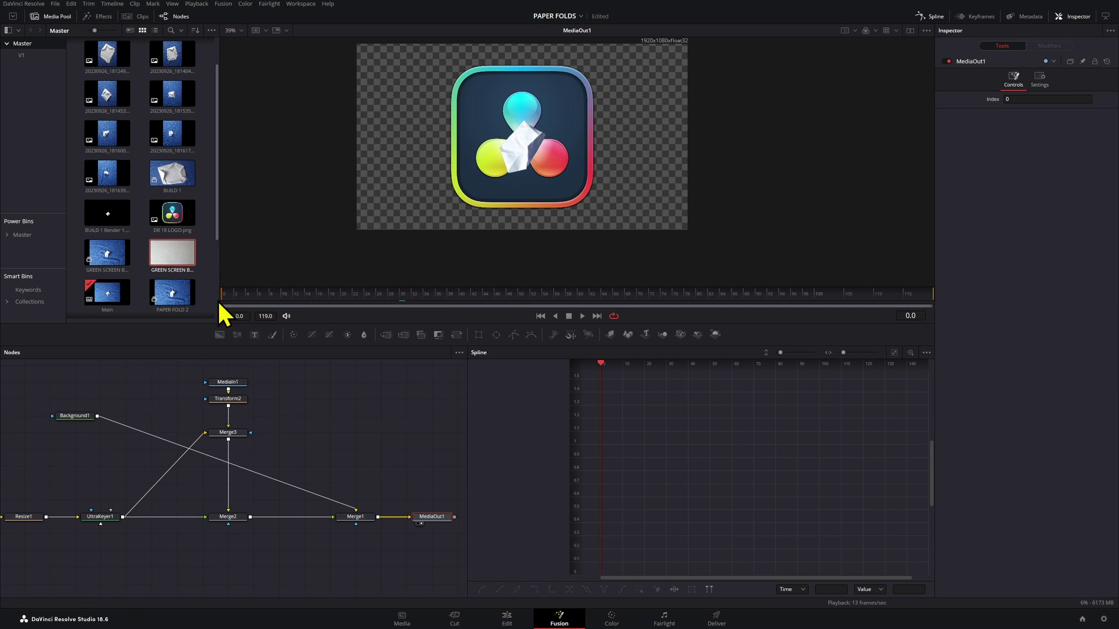
{"action": "left_click_drag", "start_coordinate": [228, 304], "coordinate": [322, 312]}
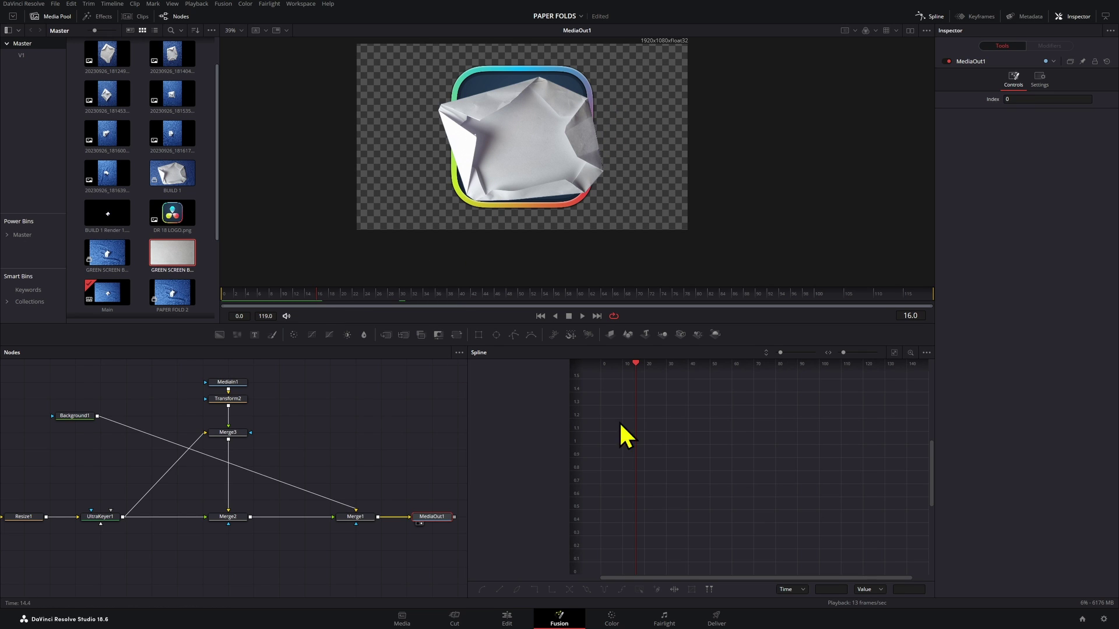
{"action": "mouse_move", "coordinate": [258, 294]}
{"action": "left_mouse_down"}
{"action": "mouse_move", "coordinate": [227, 296]}
{"action": "mouse_move", "coordinate": [279, 306]}
{"action": "mouse_move", "coordinate": [267, 305]}
{"action": "left_mouse_up"}
{"action": "scroll", "coordinate": [536, 152], "scroll_direction": "up", "scroll_amount": 5}
{"action": "scroll", "coordinate": [522, 218], "scroll_direction": "down", "scroll_amount": 2}
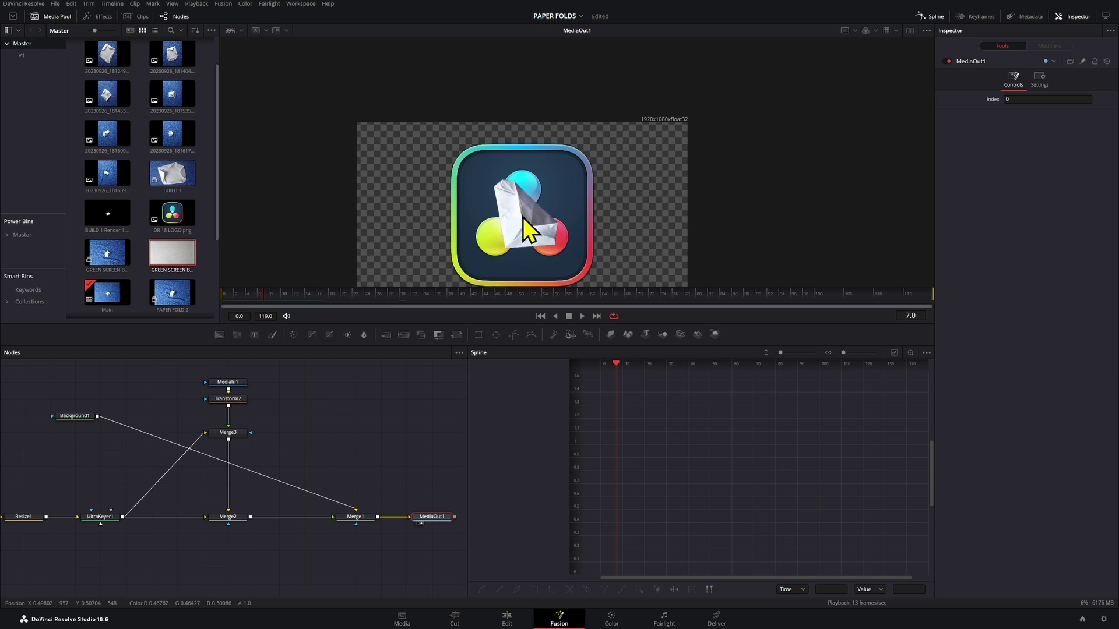
{"action": "scroll", "coordinate": [530, 232], "scroll_direction": "up", "scroll_amount": 4}
{"action": "scroll", "coordinate": [524, 224], "scroll_direction": "down", "scroll_amount": 6}
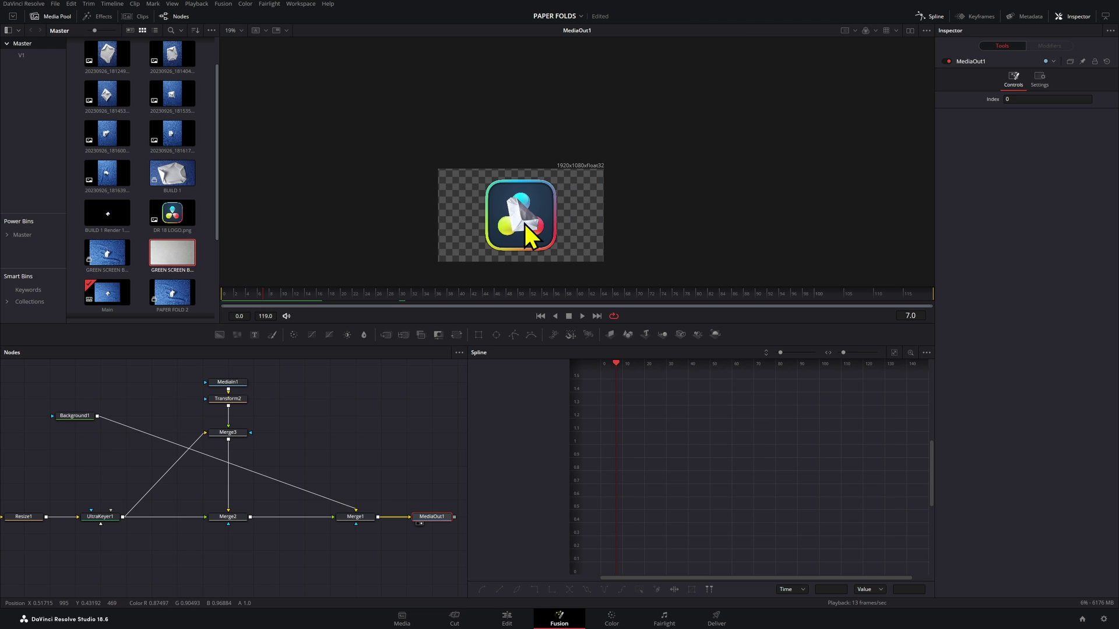
Add a Polygon mask to Merge3 and connect the same mask to Merge2.
{"action": "left_click", "coordinate": [245, 438]}
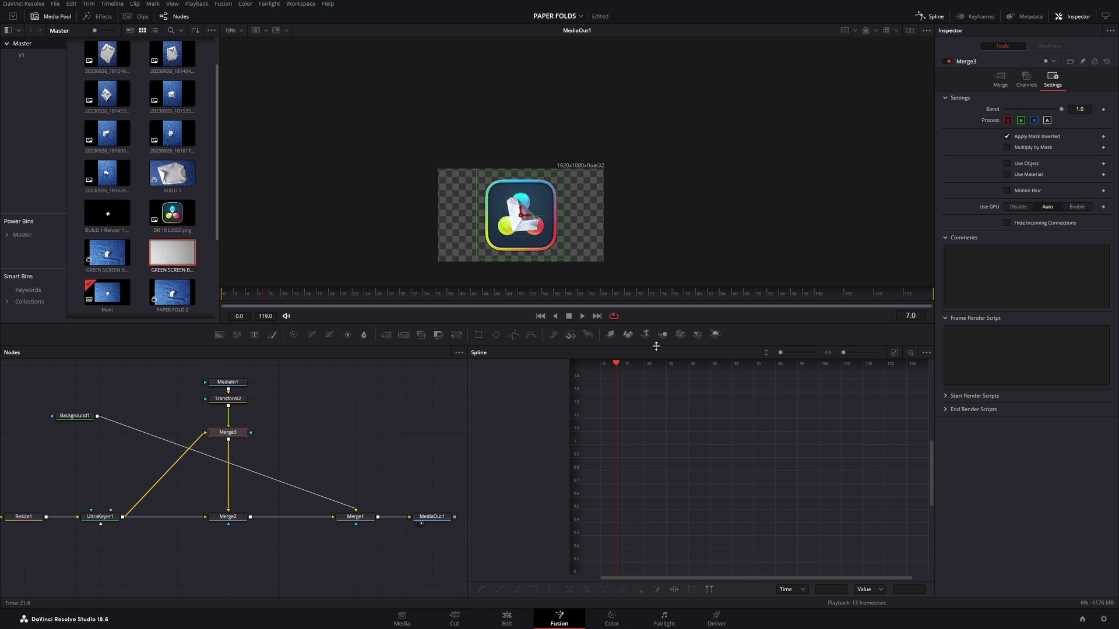
{"action": "left_click", "coordinate": [515, 336]}
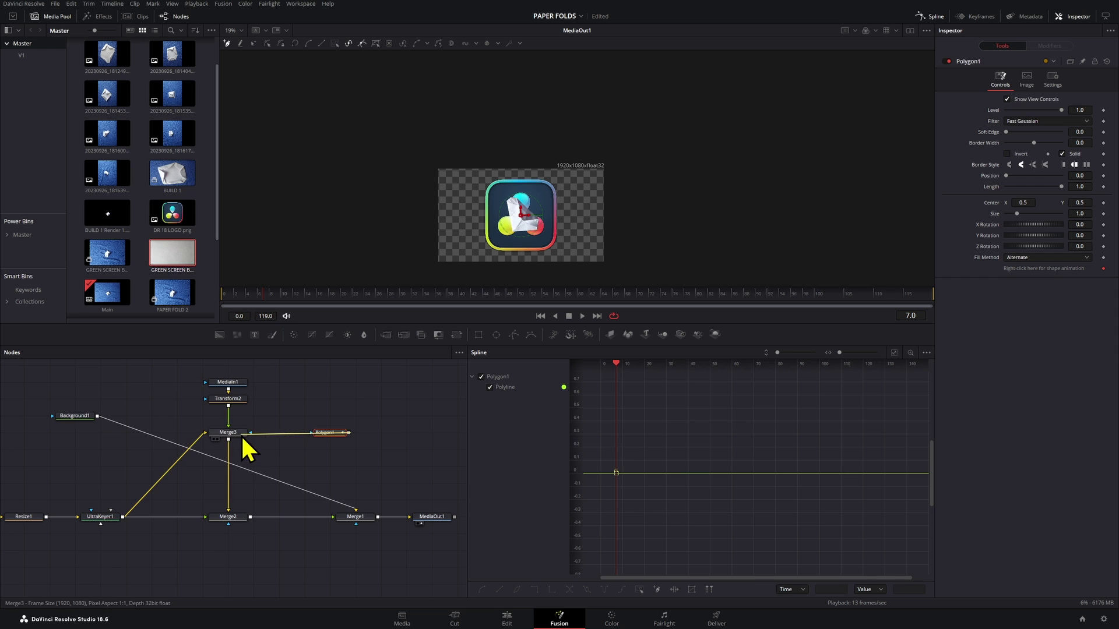
{"action": "left_click_drag", "start_coordinate": [316, 441], "coordinate": [234, 520]}
{"action": "left_click", "coordinate": [238, 517]}
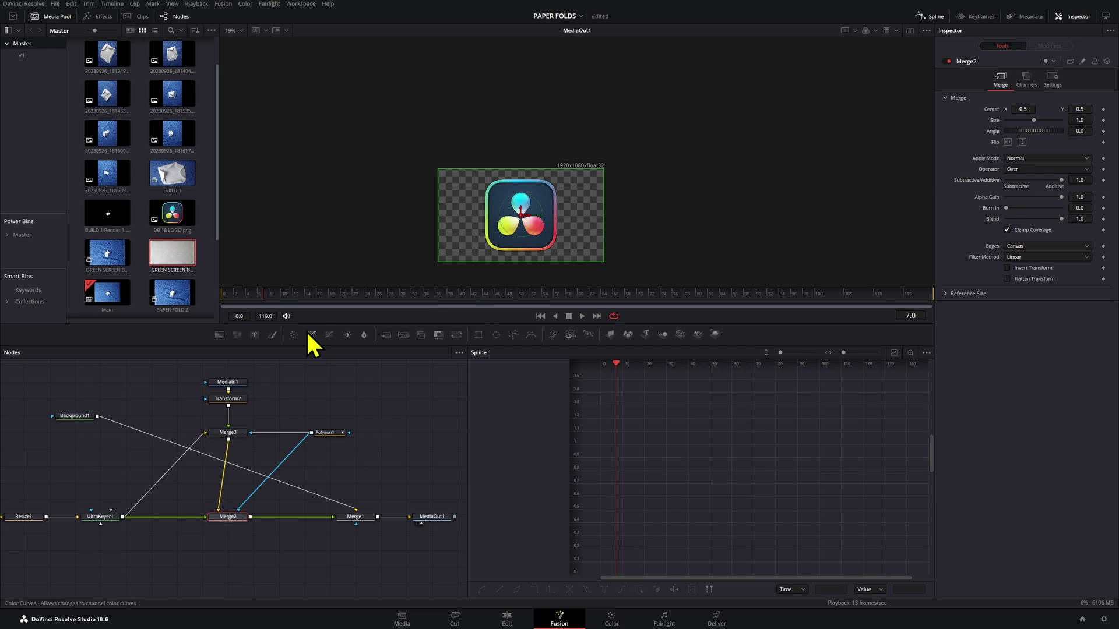
Invert the Polygon1 mask and set a shape keyframe at frame 9.
{"action": "left_click", "coordinate": [239, 295]}
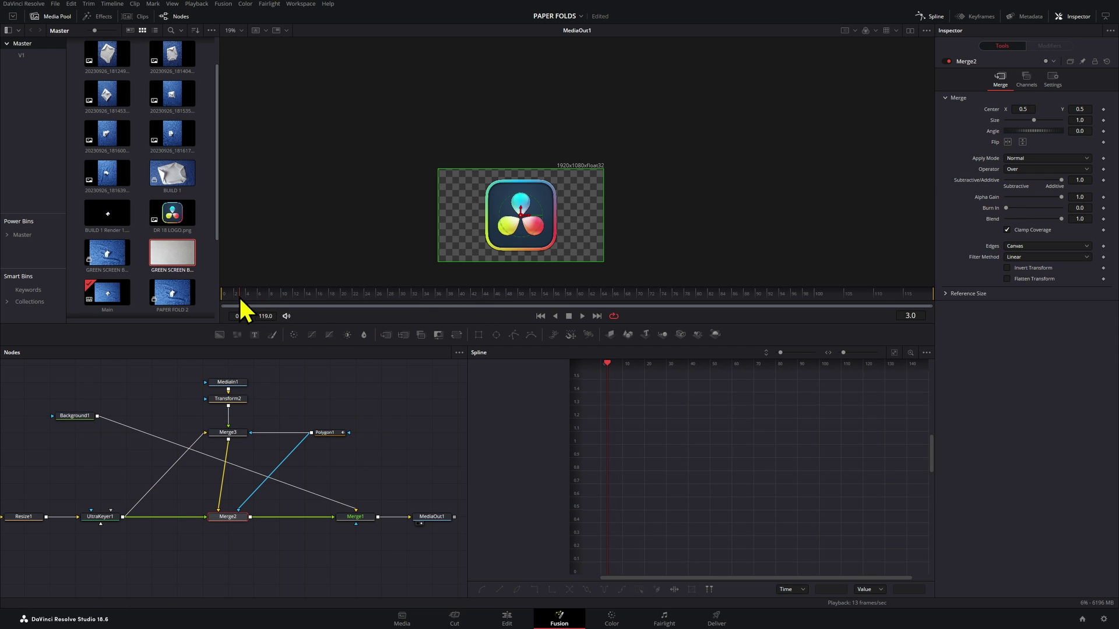
{"action": "left_click", "coordinate": [335, 434]}
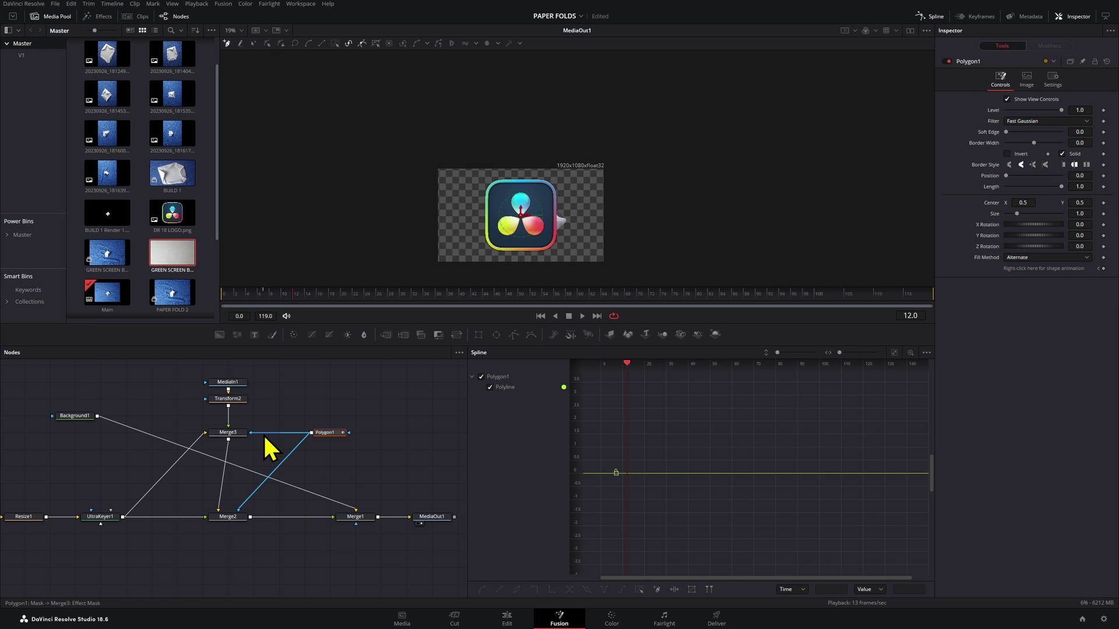
{"action": "left_click", "coordinate": [1021, 153]}
{"action": "left_click", "coordinate": [1021, 152]}
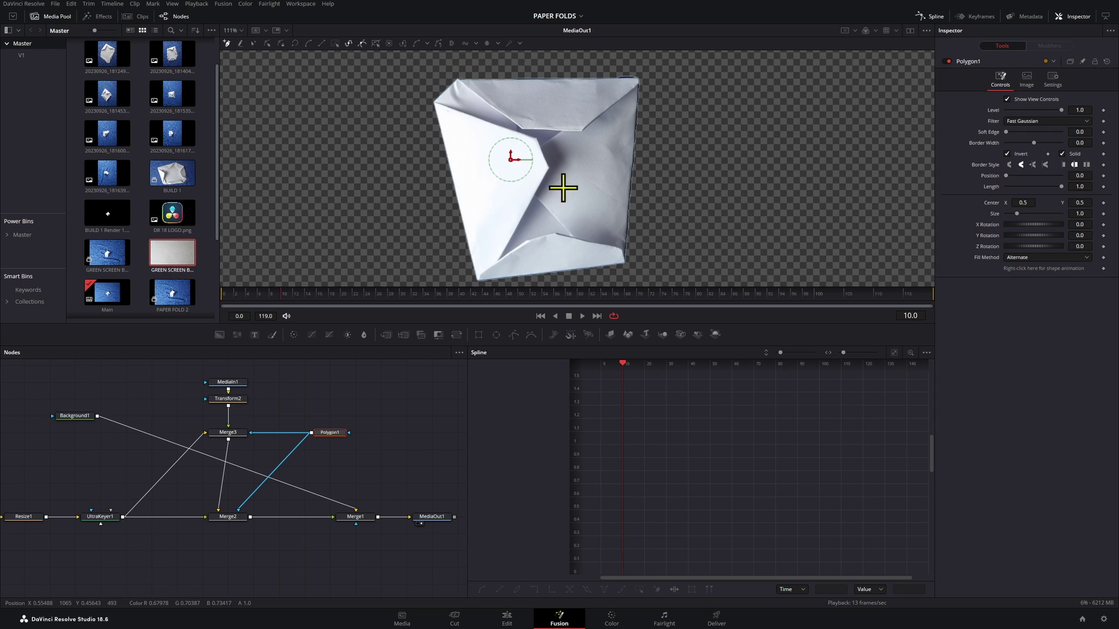
{"action": "key", "text": "Left"}
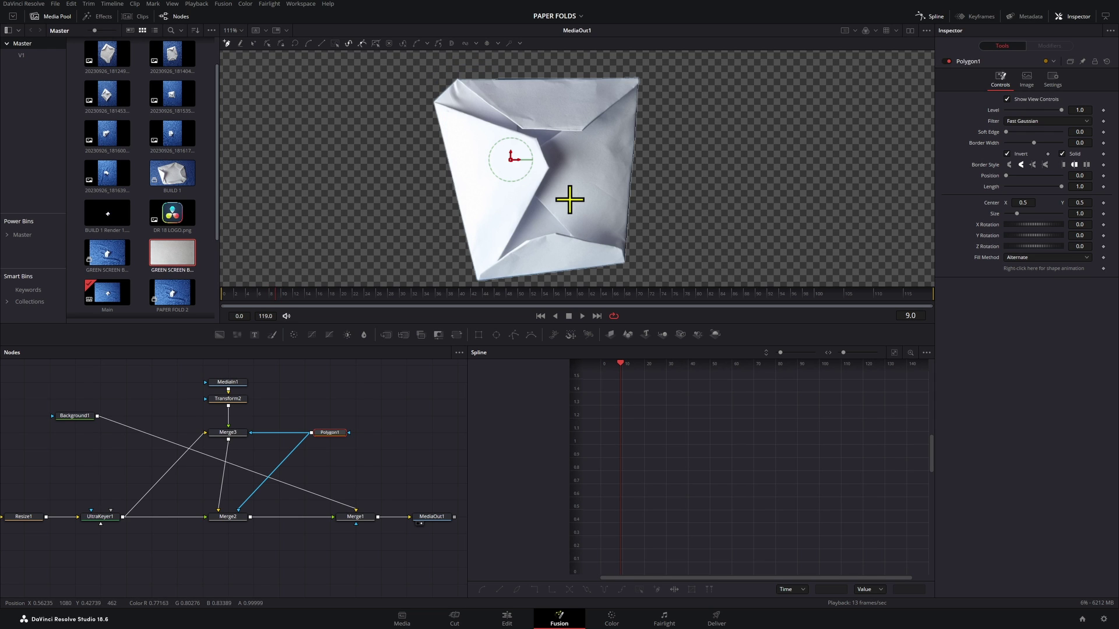
{"action": "left_click", "coordinate": [1103, 269]}
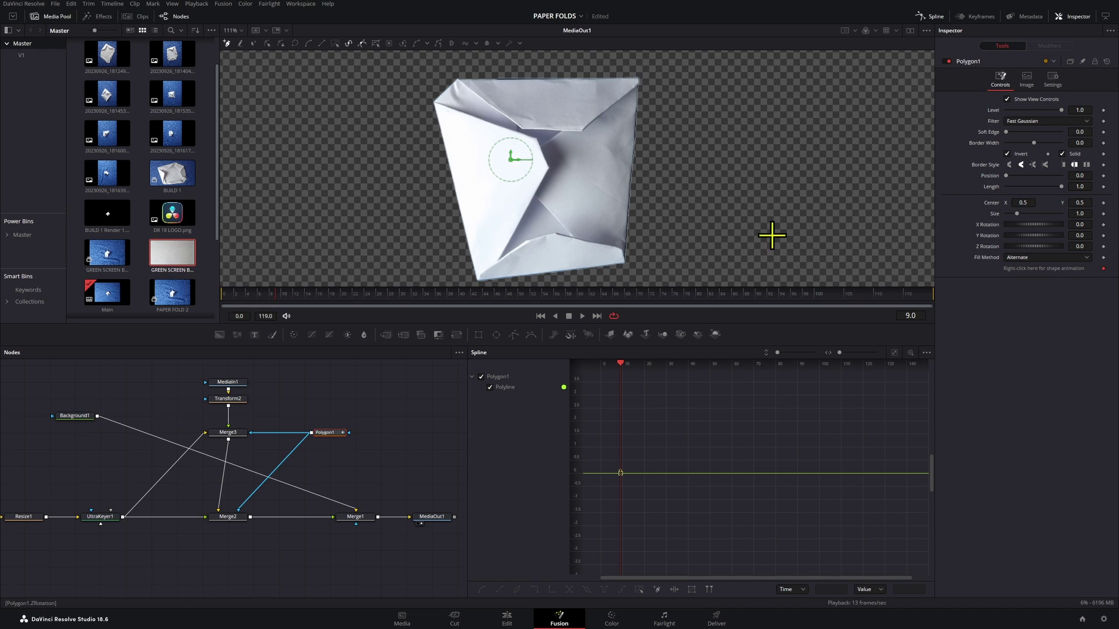
Start the Polygon1 mask at the paper's lower-left fold and trace along the upper edge of the bottom flap.
{"action": "scroll", "coordinate": [531, 250], "scroll_direction": "up", "scroll_amount": 5}
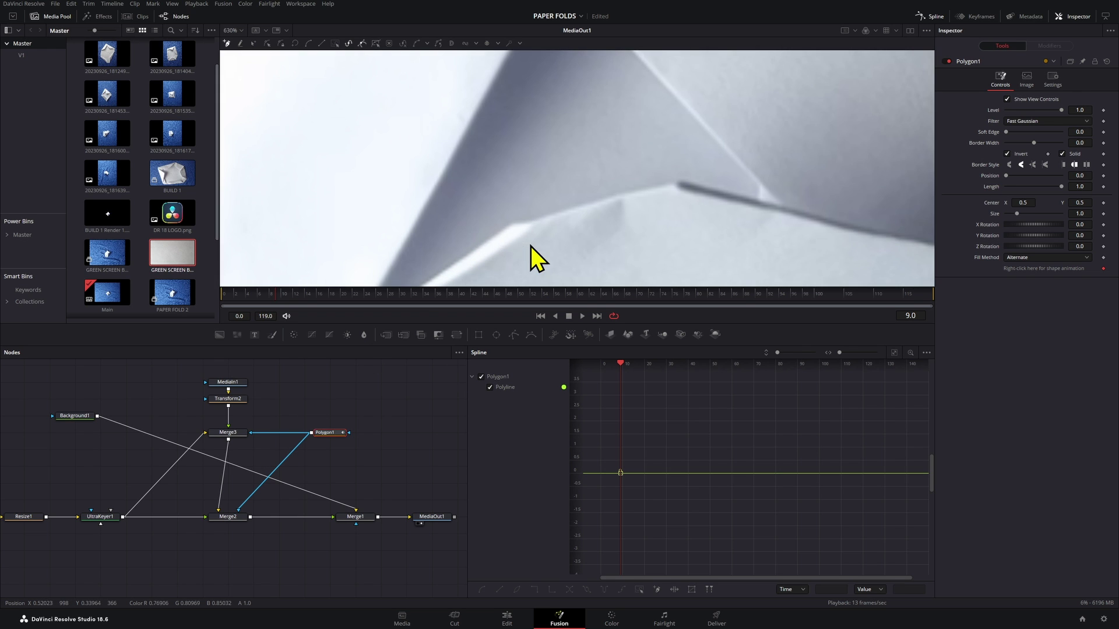
{"action": "left_click", "coordinate": [479, 200]}
{"action": "left_click", "coordinate": [523, 164]}
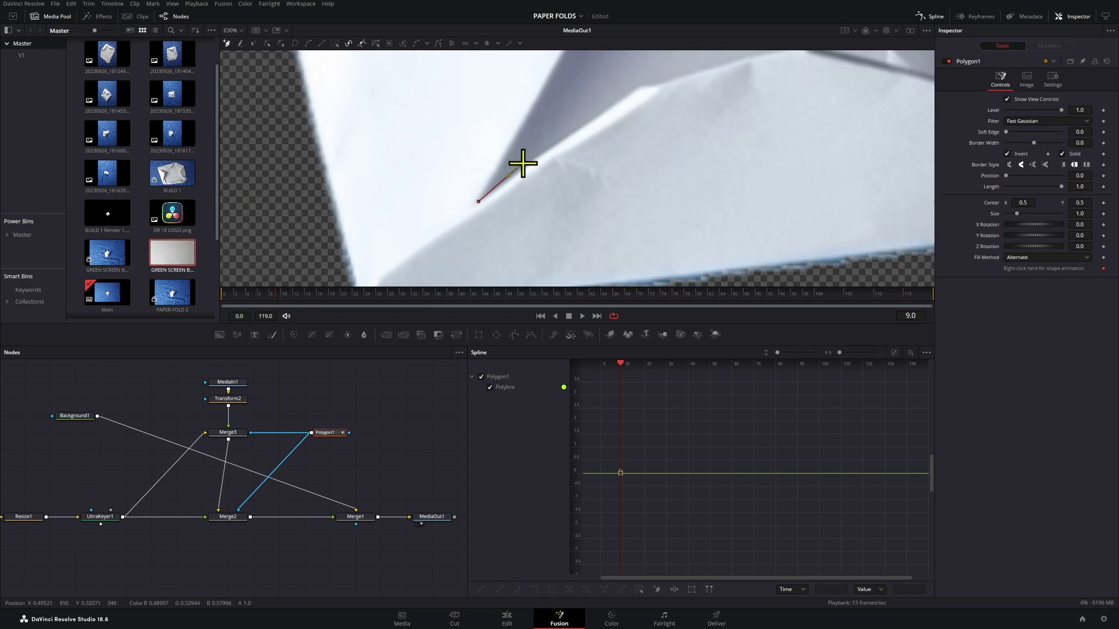
{"action": "left_click_drag", "start_coordinate": [554, 140], "coordinate": [389, 239]}
{"action": "left_click", "coordinate": [436, 212]}
{"action": "left_click", "coordinate": [472, 188]}
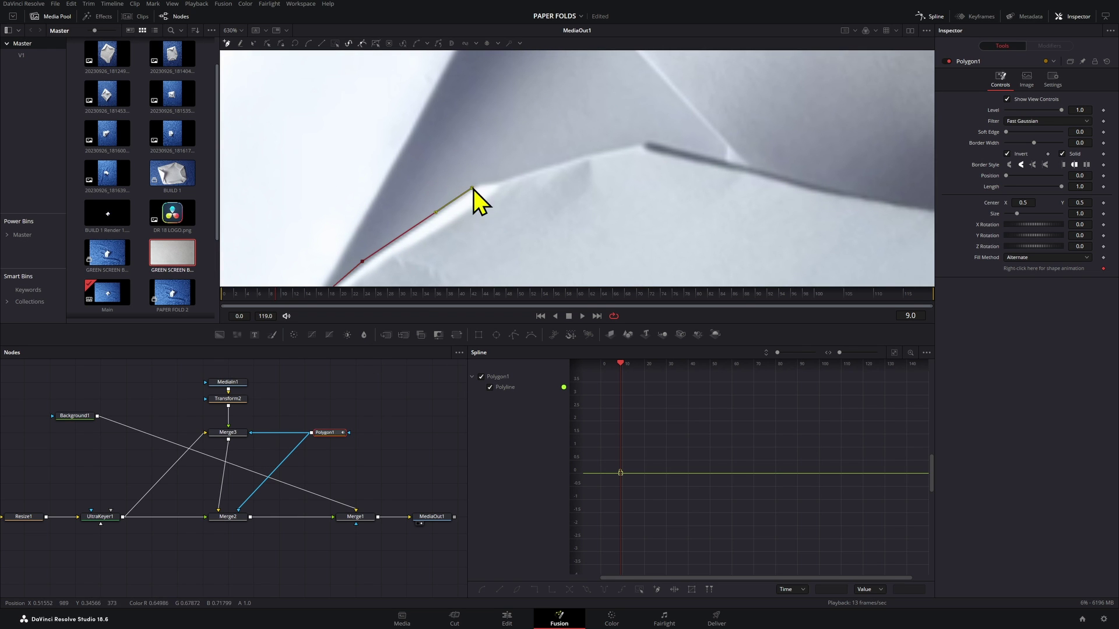
{"action": "left_click", "coordinate": [525, 172]}
{"action": "left_click", "coordinate": [603, 149]}
{"action": "left_click", "coordinate": [641, 138]}
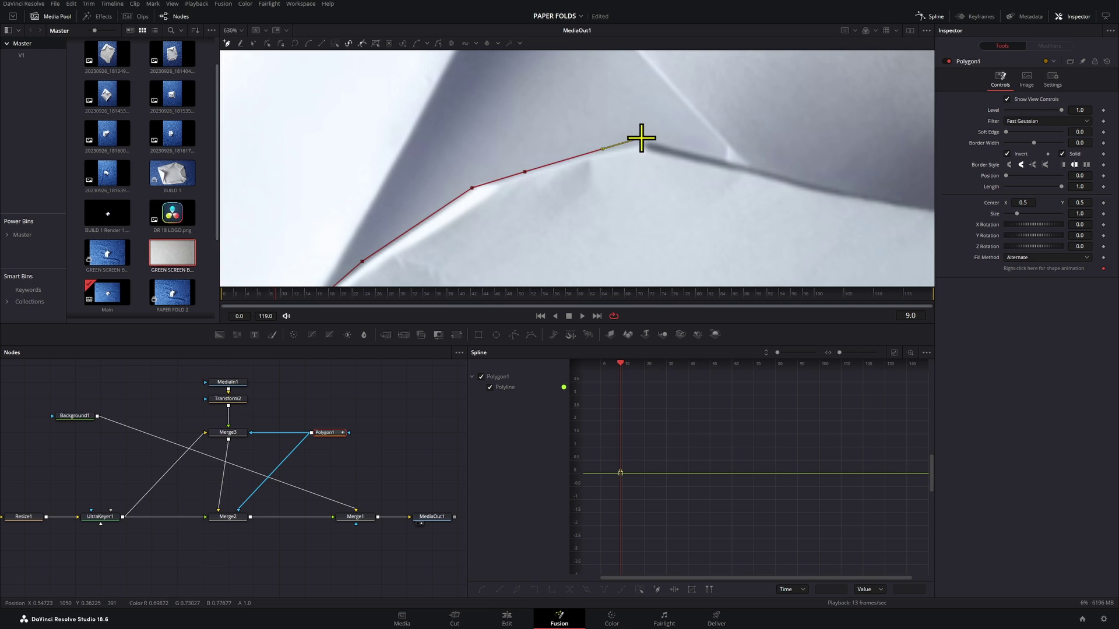
Continue the mask outline from the bottom flap along the diagonal crease to the edge of the white left flap.
{"action": "left_click", "coordinate": [726, 162]}
{"action": "left_click", "coordinate": [729, 148]}
{"action": "left_click_drag", "start_coordinate": [751, 161], "coordinate": [907, 332]}
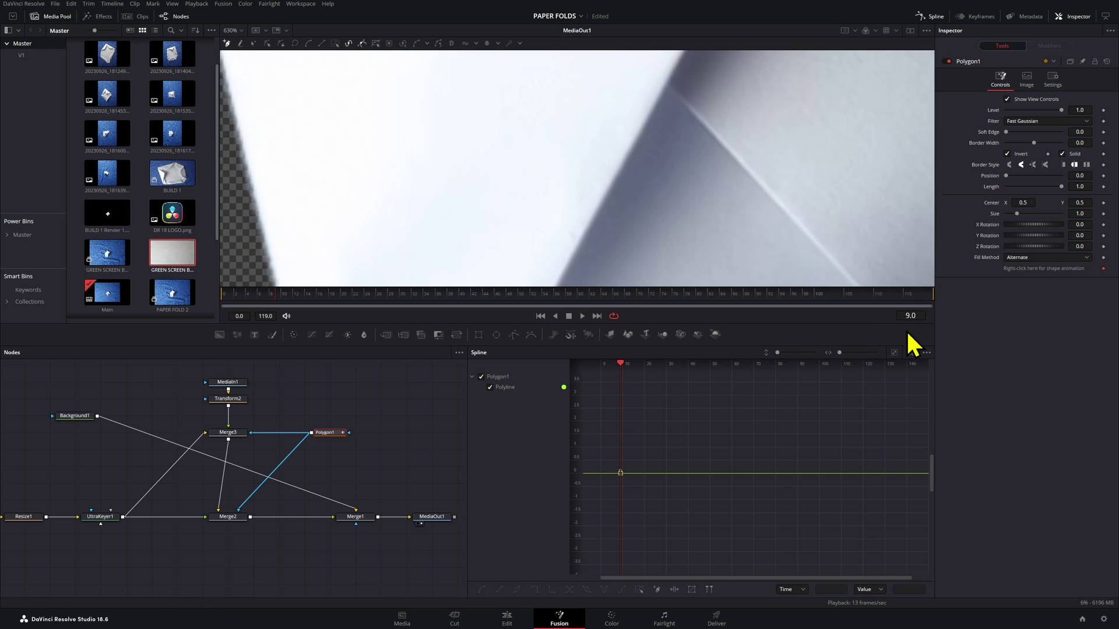
{"action": "left_click", "coordinate": [728, 158]}
{"action": "left_click", "coordinate": [675, 92]}
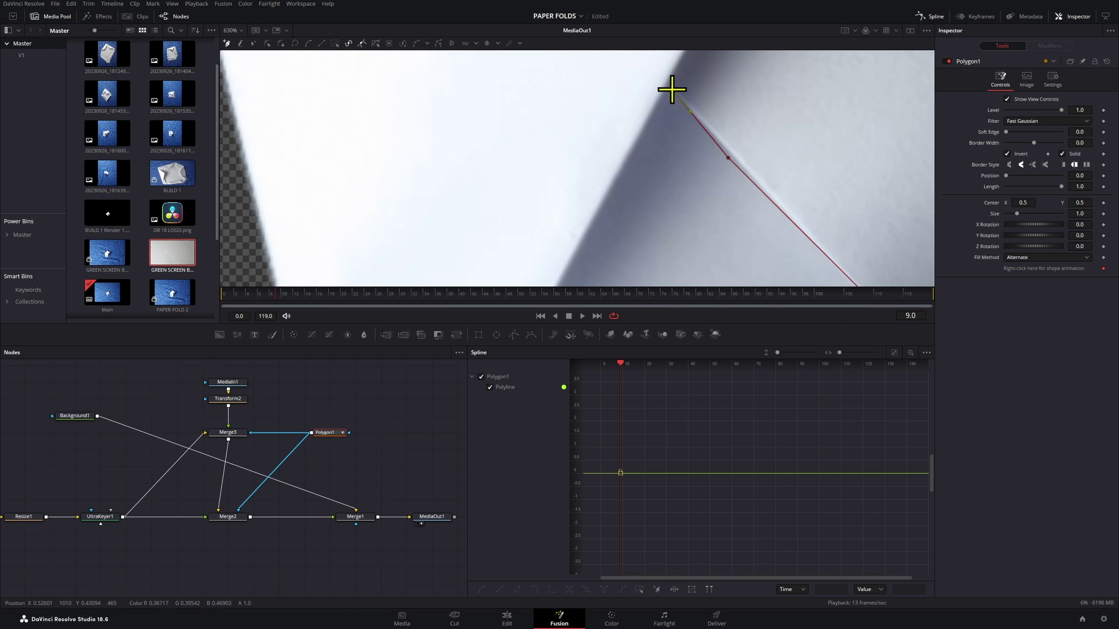
Trace the mask upward along the shaded edge of the white left flap toward its tip.
{"action": "scroll", "coordinate": [701, 147], "scroll_direction": "up", "scroll_amount": 3}
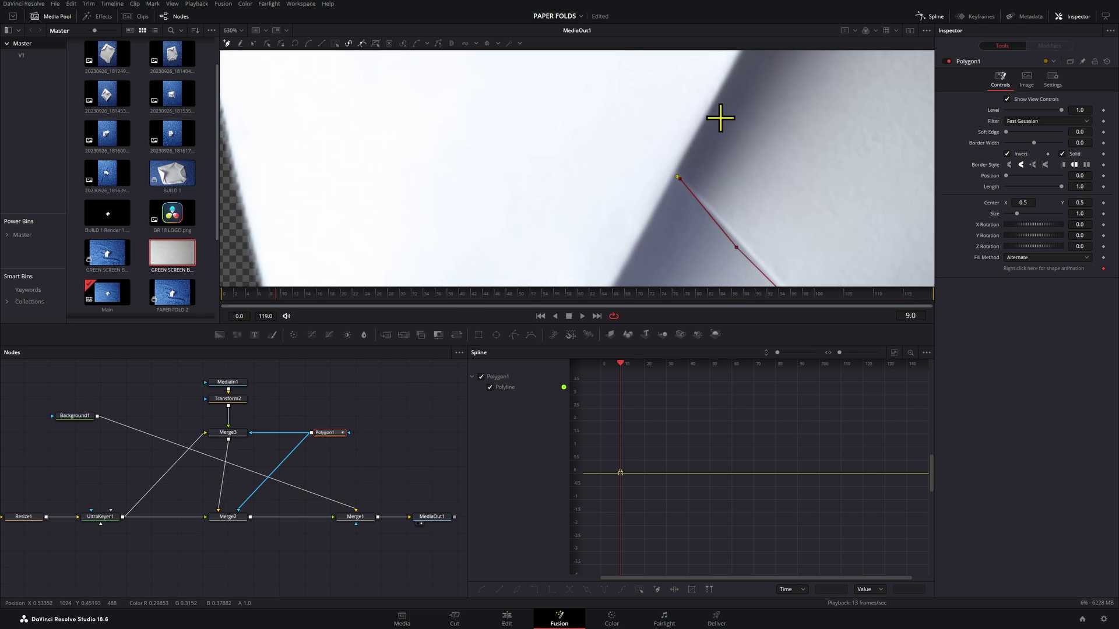
{"action": "scroll", "coordinate": [647, 178], "scroll_direction": "down", "scroll_amount": 5}
{"action": "scroll", "coordinate": [651, 165], "scroll_direction": "up", "scroll_amount": 4}
{"action": "left_click_drag", "start_coordinate": [653, 185], "coordinate": [665, 26]}
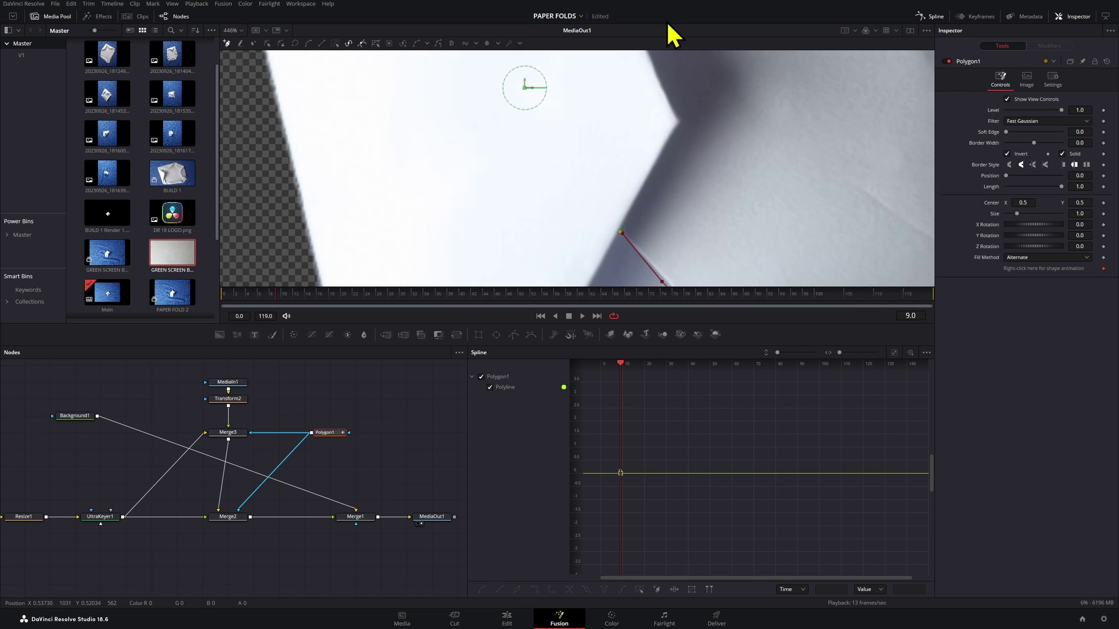
{"action": "scroll", "coordinate": [631, 212], "scroll_direction": "up", "scroll_amount": 2}
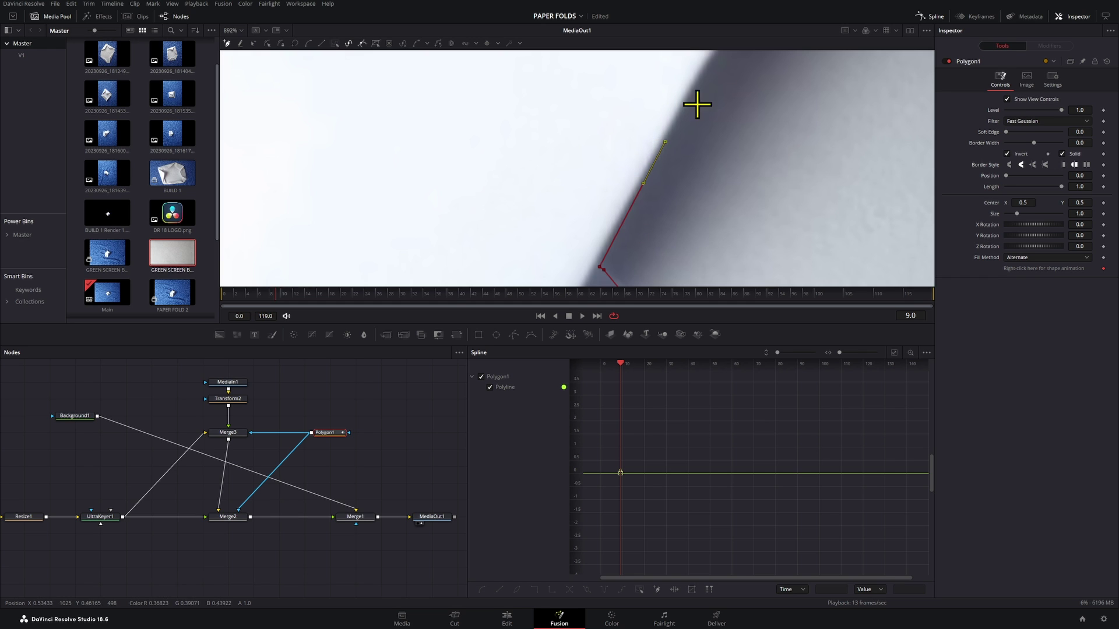
{"action": "left_click_drag", "start_coordinate": [697, 105], "coordinate": [657, 336]}
{"action": "left_click", "coordinate": [626, 275]}
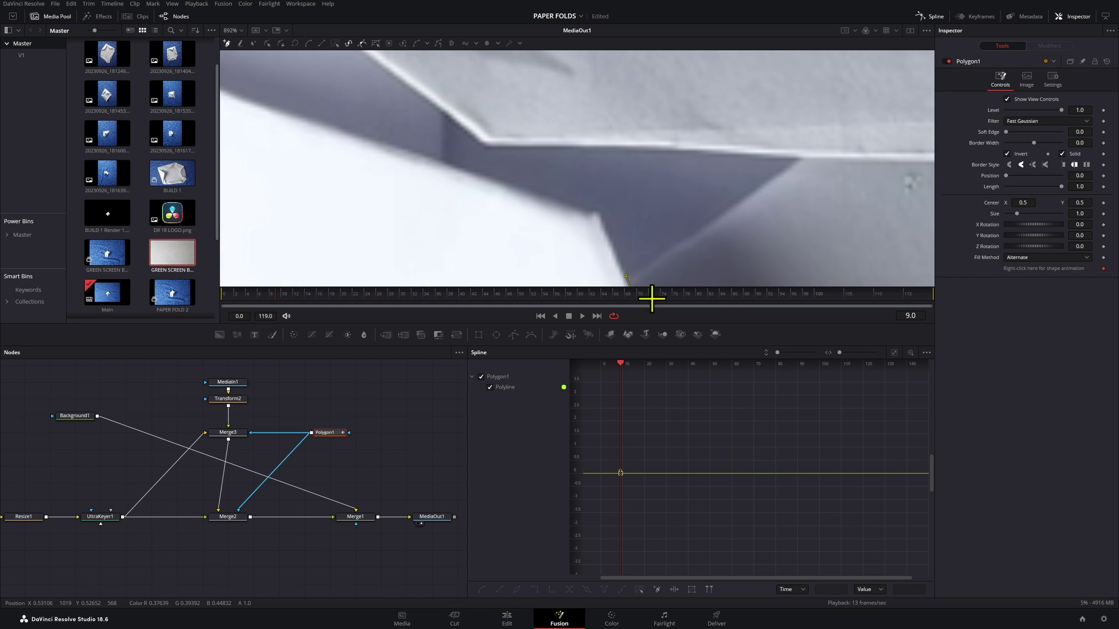
Trace the mask from the white left flap along the diagonal crease to the right corner of the shaded upper gap.
{"action": "left_click", "coordinate": [645, 263]}
{"action": "left_click", "coordinate": [729, 206]}
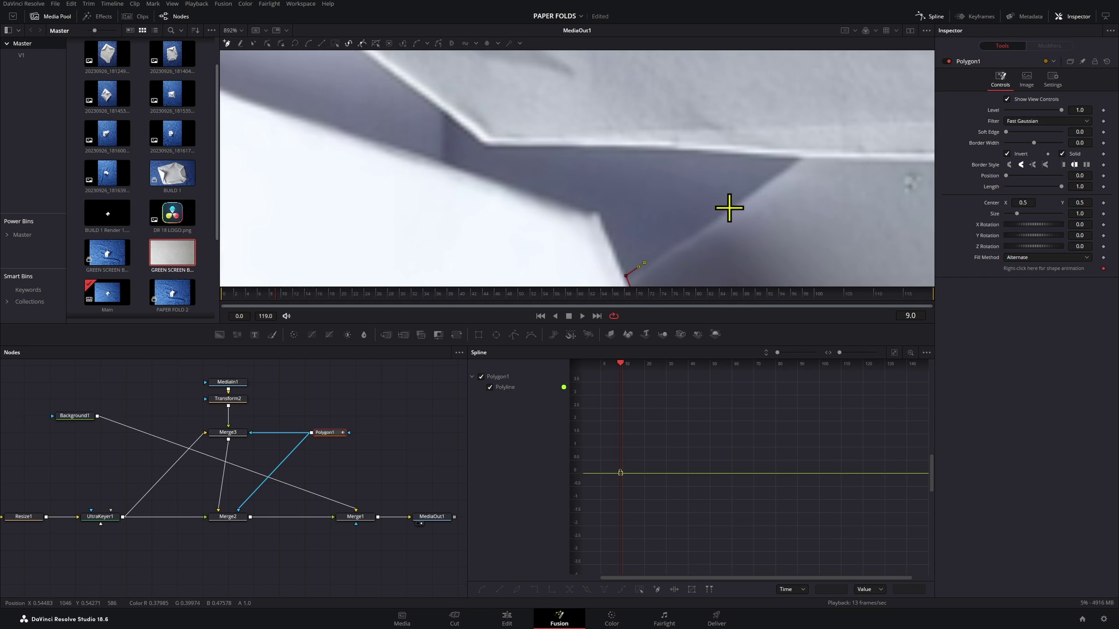
{"action": "left_click", "coordinate": [787, 166]}
{"action": "left_click", "coordinate": [795, 158]}
Trace the mask back along the top flap's lower edge, around the gap's left end and down to the white flap.
{"action": "left_click", "coordinate": [630, 151]}
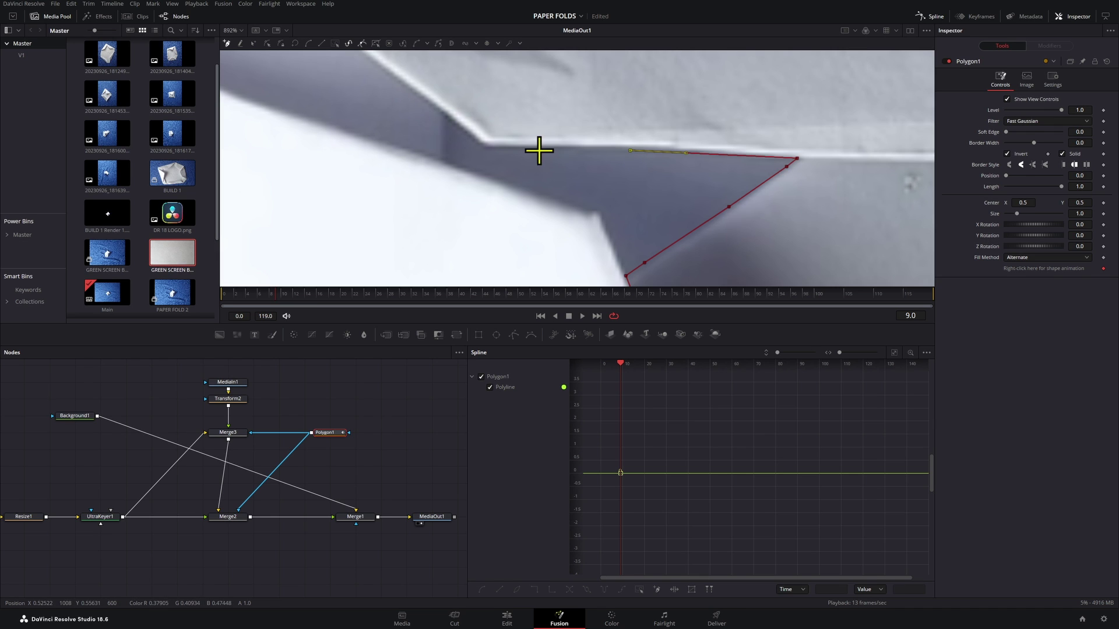
{"action": "left_click", "coordinate": [511, 151]}
{"action": "left_click", "coordinate": [492, 149]}
{"action": "left_click", "coordinate": [445, 116]}
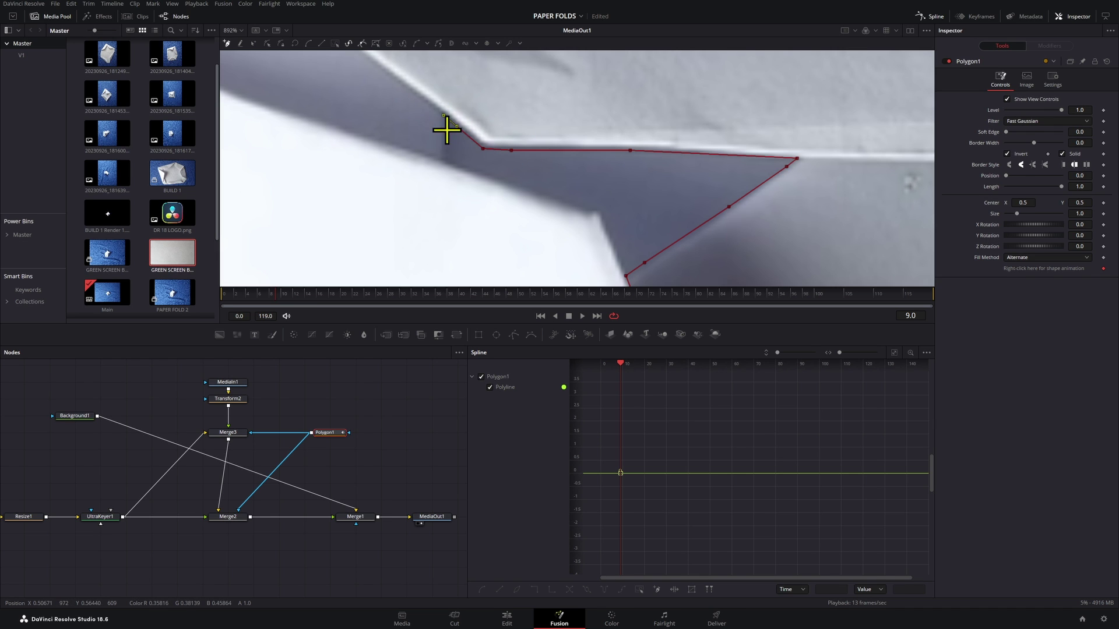
{"action": "left_click", "coordinate": [447, 159]}
{"action": "left_click", "coordinate": [597, 209]}
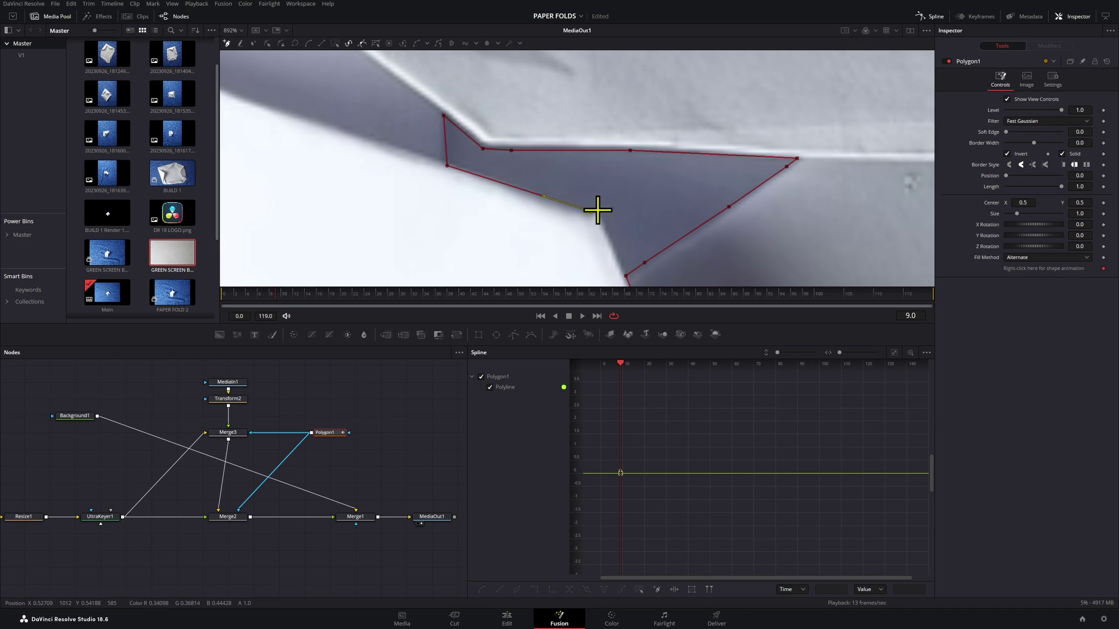
{"action": "left_click", "coordinate": [625, 274]}
Trace the mask down the white left flap's edge and close the outline at its starting point in the lower-left fold.
{"action": "left_click_drag", "start_coordinate": [631, 279], "coordinate": [625, 125]}
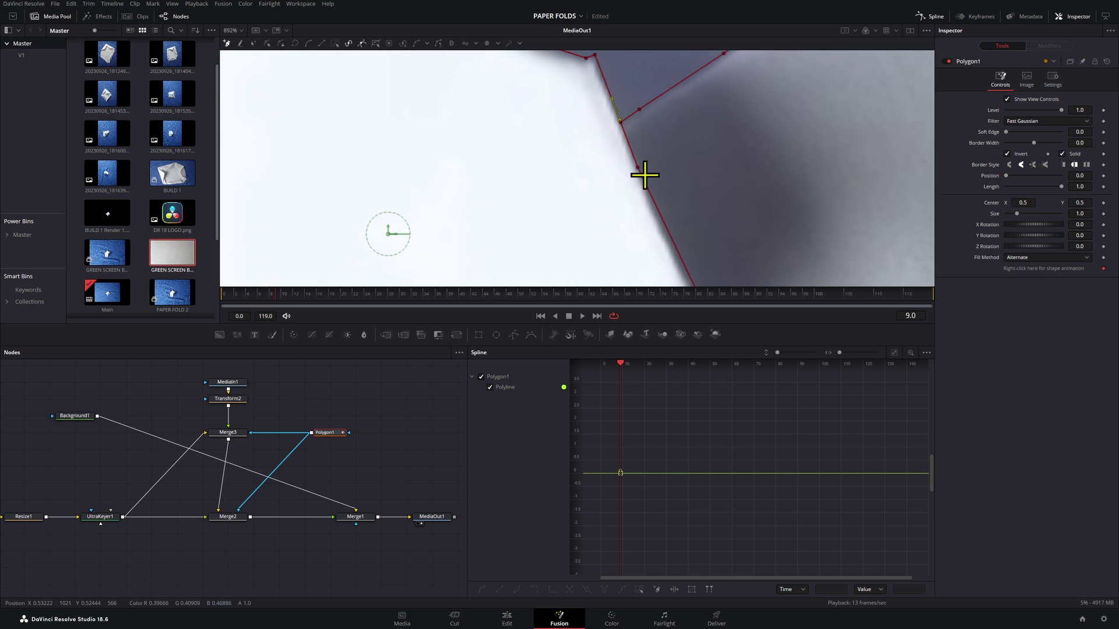
{"action": "left_click_drag", "start_coordinate": [664, 249], "coordinate": [577, 117]}
{"action": "left_click_drag", "start_coordinate": [575, 186], "coordinate": [694, 32]}
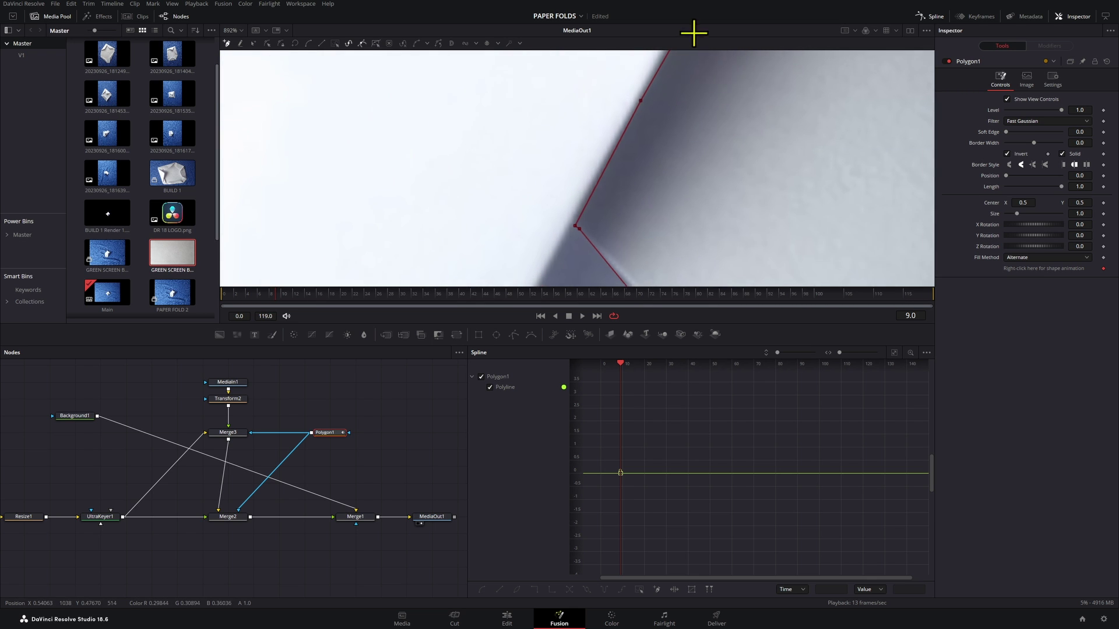
{"action": "left_click_drag", "start_coordinate": [589, 236], "coordinate": [724, 54]}
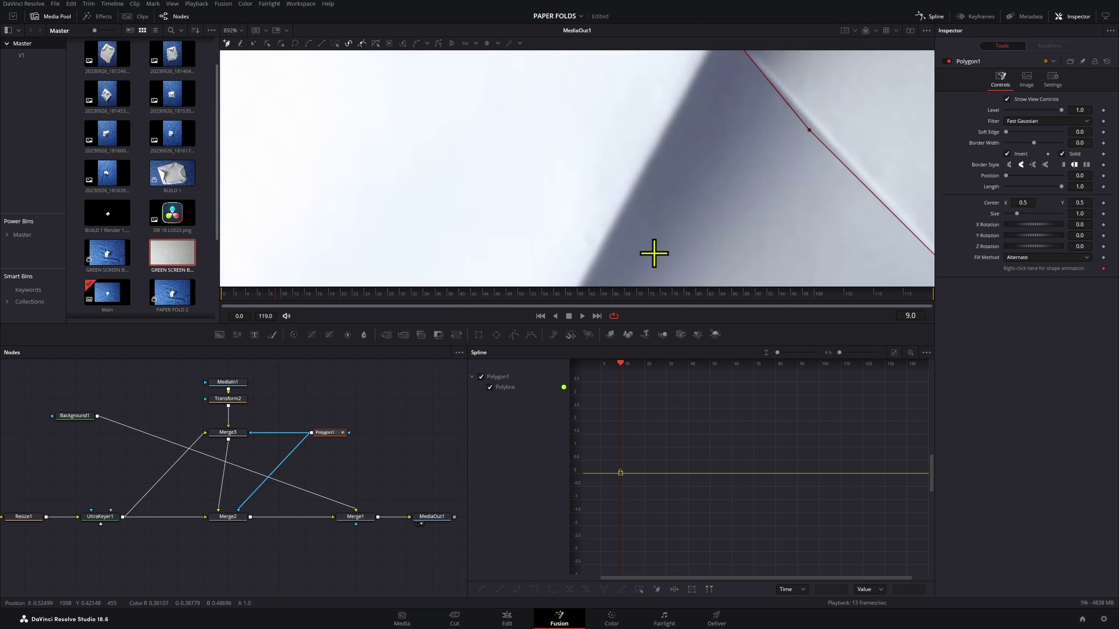
{"action": "left_click_drag", "start_coordinate": [600, 271], "coordinate": [654, 162]}
{"action": "left_click", "coordinate": [647, 178]}
{"action": "scroll", "coordinate": [647, 180], "scroll_direction": "down", "scroll_amount": 3}
{"action": "left_click", "coordinate": [571, 233]}
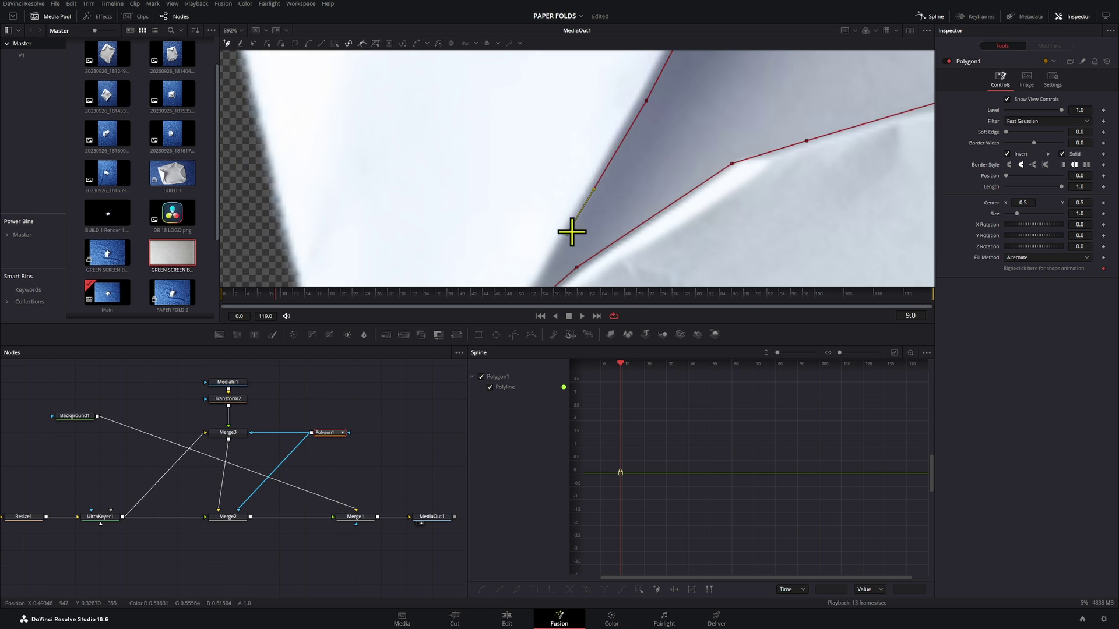
{"action": "left_click_drag", "start_coordinate": [572, 233], "coordinate": [665, 74]}
{"action": "scroll", "coordinate": [648, 146], "scroll_direction": "down", "scroll_amount": 8}
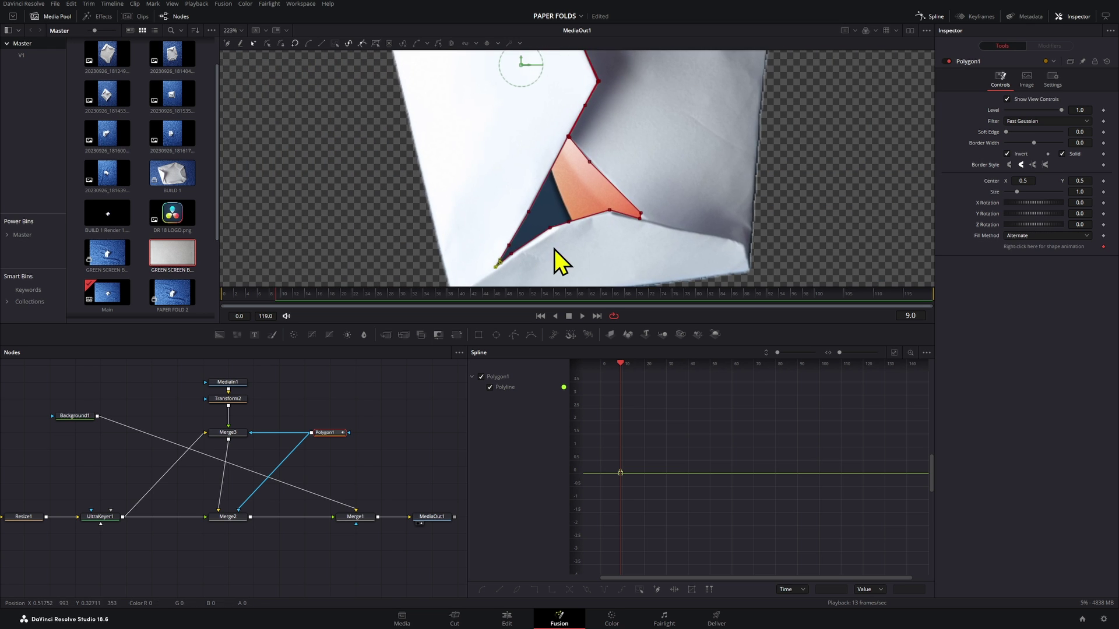
At frame 12, move the mask's lower and right-hand points onto the paper opening's bottom, left and right flap edges.
{"action": "left_click_drag", "start_coordinate": [599, 123], "coordinate": [574, 203]}
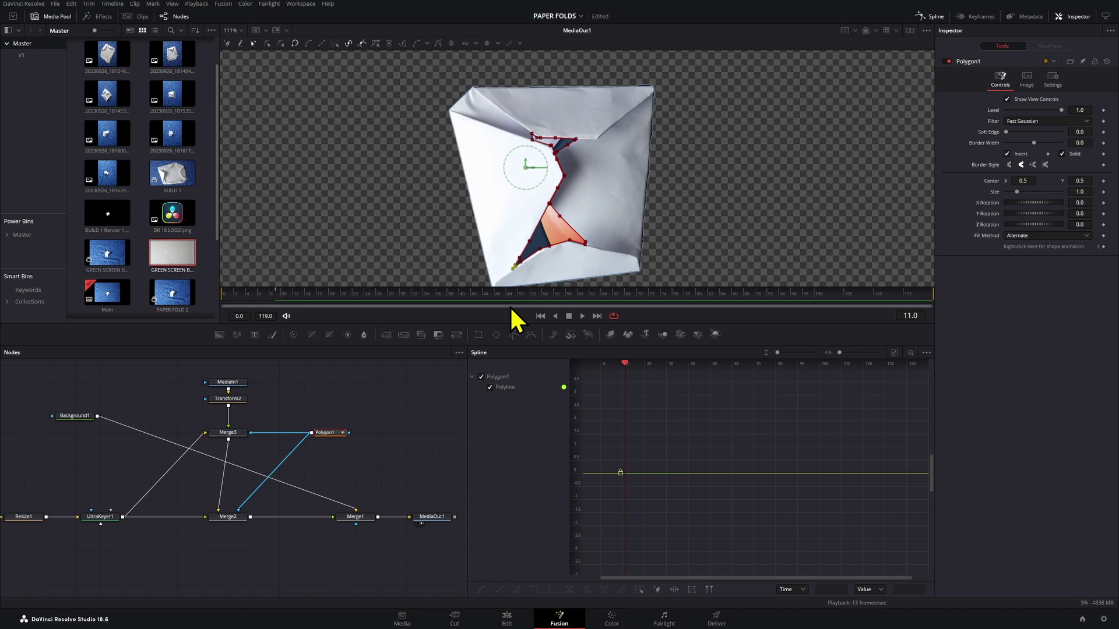
{"action": "key", "text": "Right"}
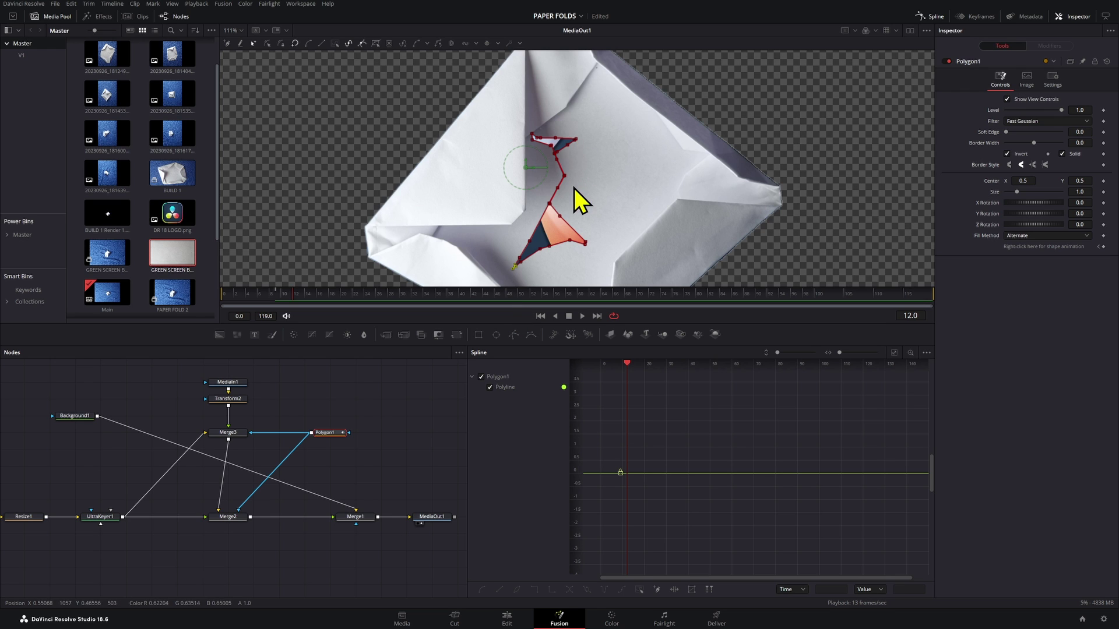
{"action": "left_click_drag", "start_coordinate": [543, 185], "coordinate": [508, 139]}
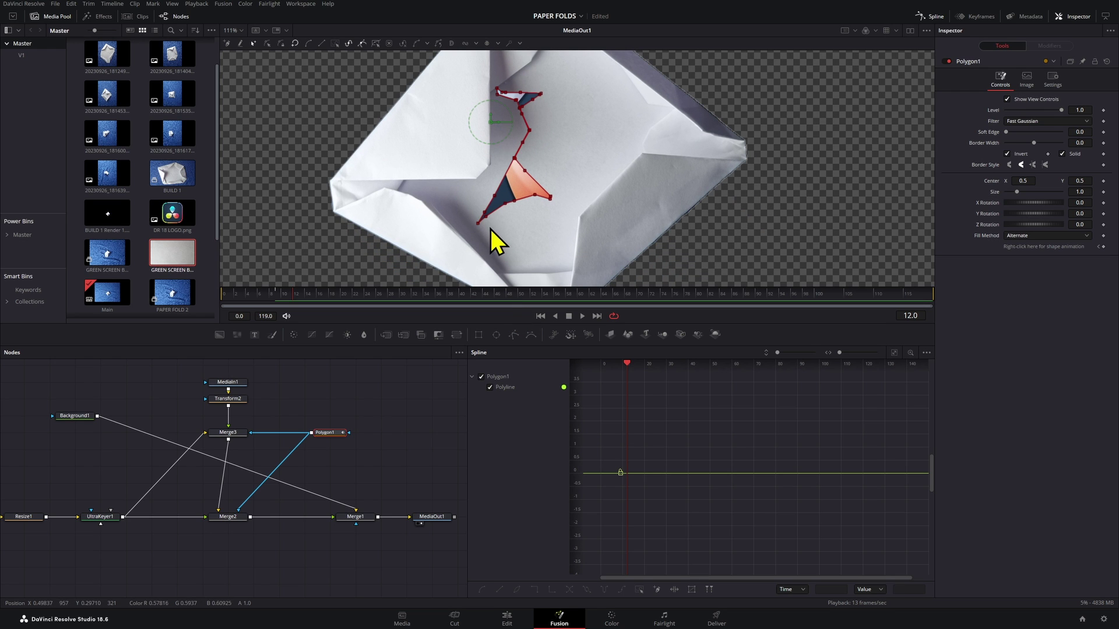
{"action": "left_click_drag", "start_coordinate": [477, 223], "coordinate": [455, 230]}
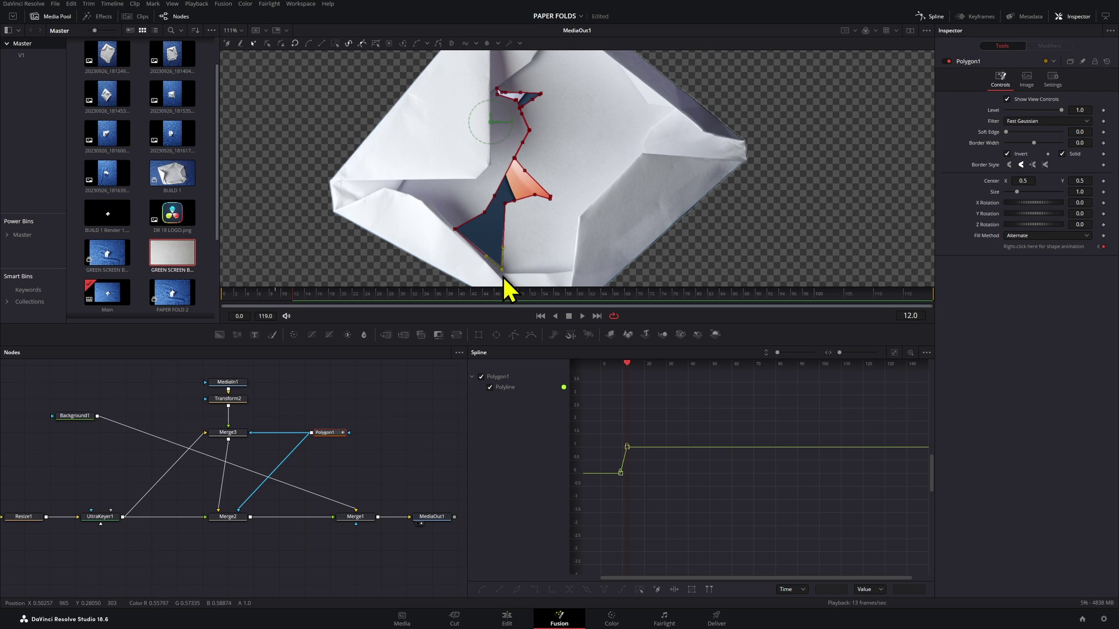
{"action": "left_click", "coordinate": [500, 274]}
{"action": "left_click", "coordinate": [510, 217]}
{"action": "left_click_drag", "start_coordinate": [569, 270], "coordinate": [544, 257]}
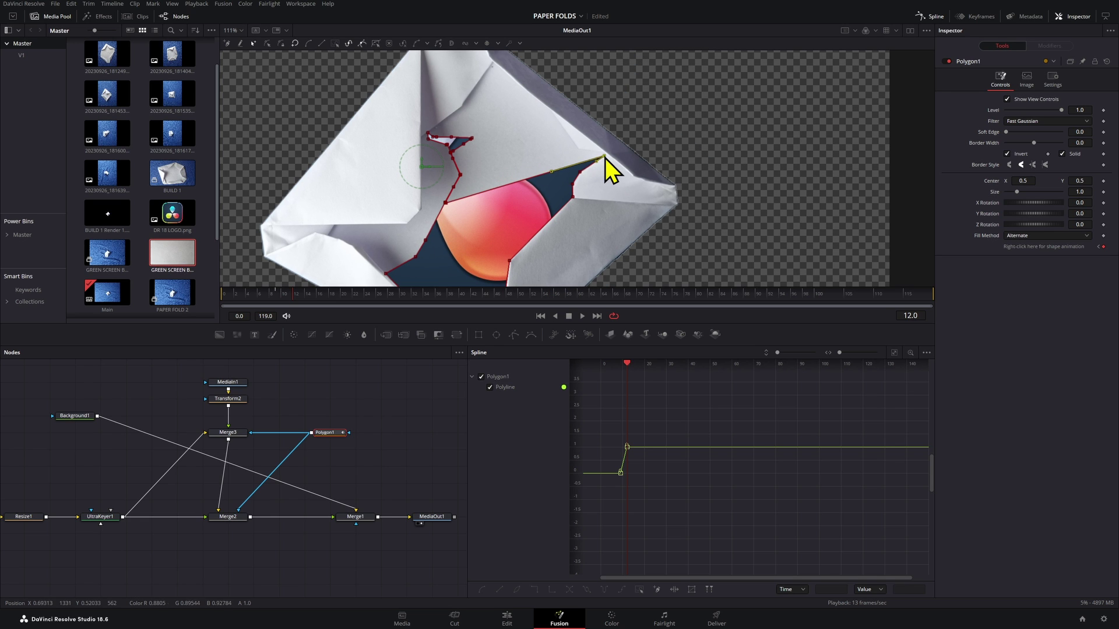
{"action": "left_click", "coordinate": [606, 156]}
{"action": "left_click_drag", "start_coordinate": [532, 175], "coordinate": [577, 151]}
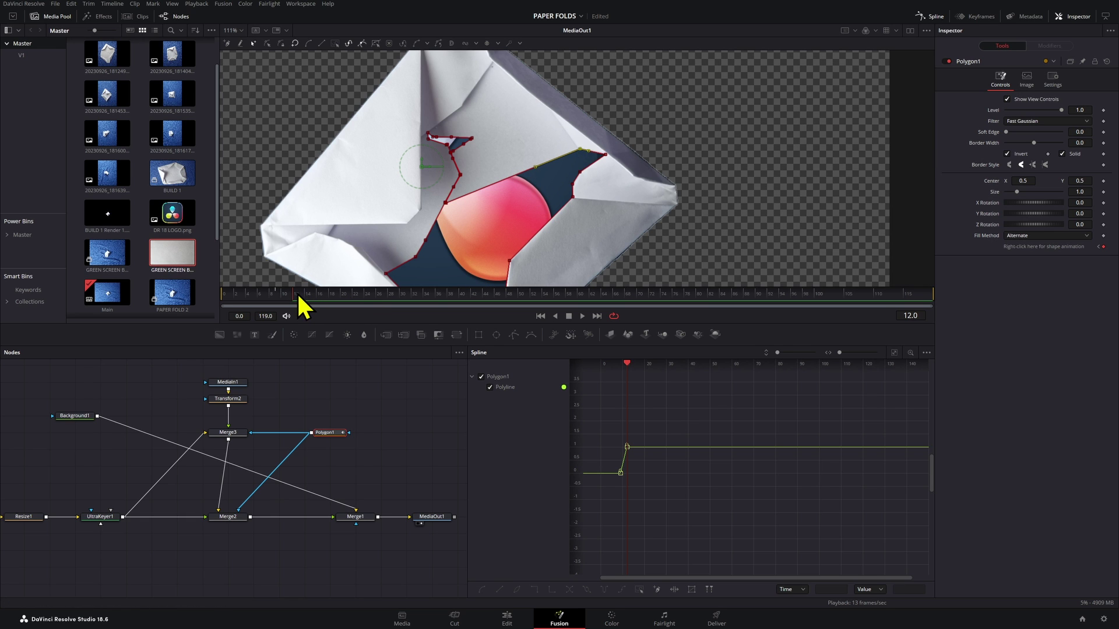
At frame 12, move the mask's remaining points to the opening's upper-right edge, its top corner and along the left flap.
{"action": "left_click_drag", "start_coordinate": [296, 292], "coordinate": [278, 297]}
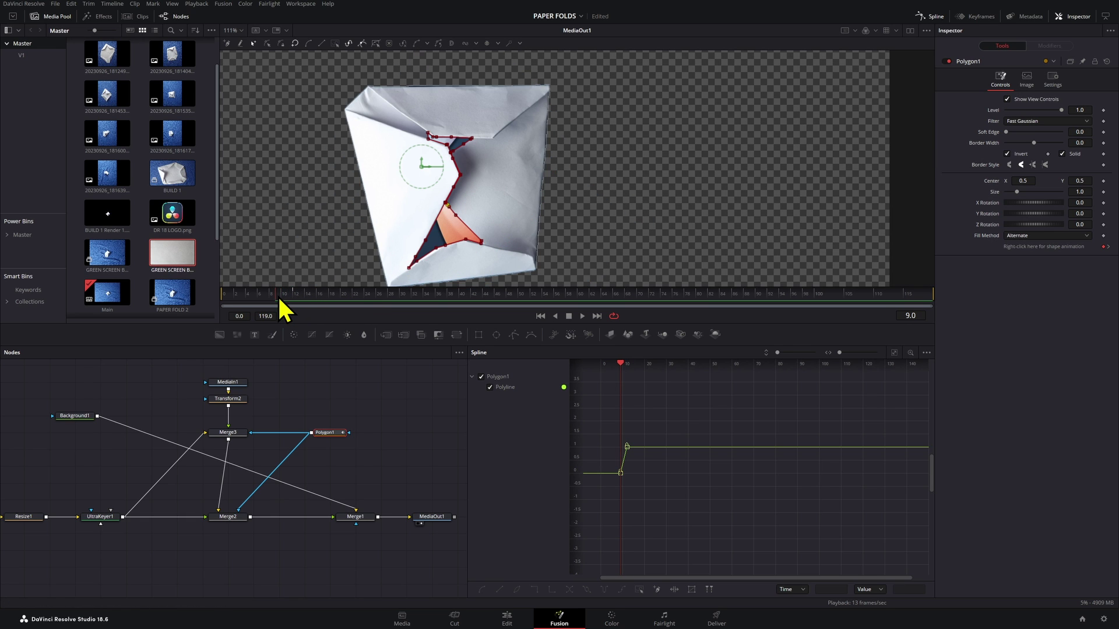
{"action": "scroll", "coordinate": [465, 261], "scroll_direction": "up", "scroll_amount": 5}
{"action": "scroll", "coordinate": [543, 222], "scroll_direction": "up", "scroll_amount": 3}
{"action": "scroll", "coordinate": [560, 229], "scroll_direction": "up", "scroll_amount": 3}
{"action": "scroll", "coordinate": [560, 228], "scroll_direction": "down", "scroll_amount": 10}
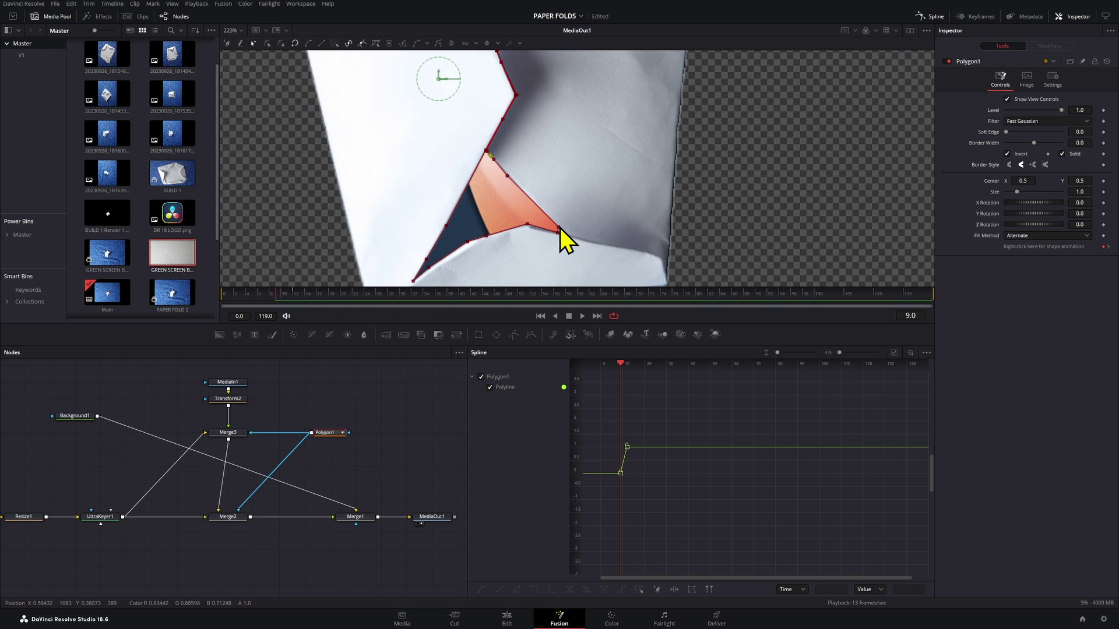
{"action": "left_click_drag", "start_coordinate": [282, 297], "coordinate": [294, 296]}
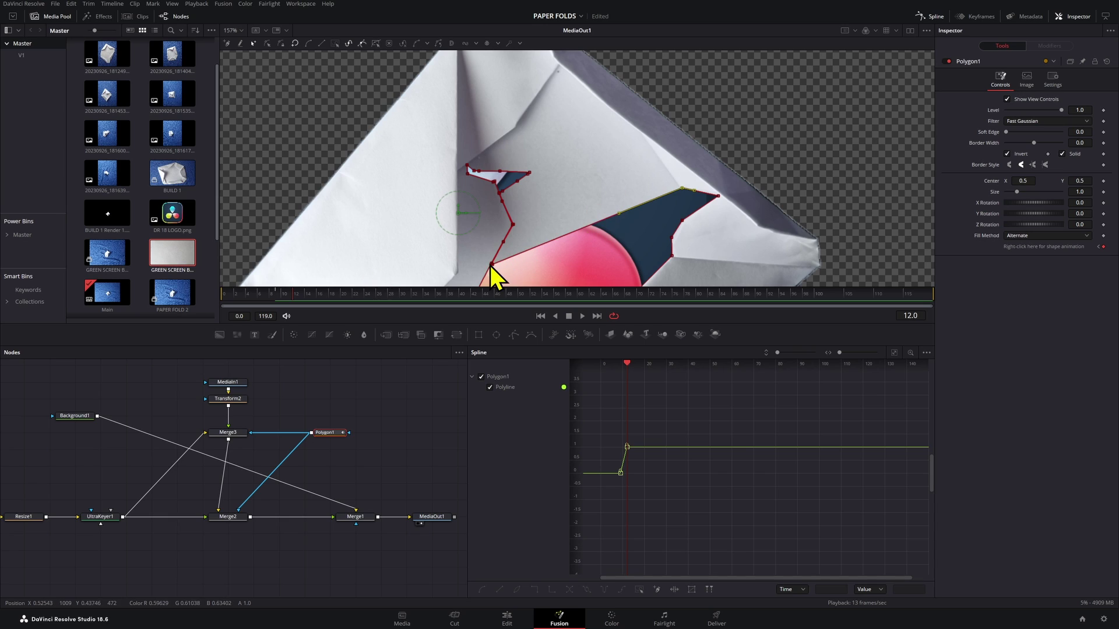
{"action": "left_click_drag", "start_coordinate": [587, 225], "coordinate": [641, 139]}
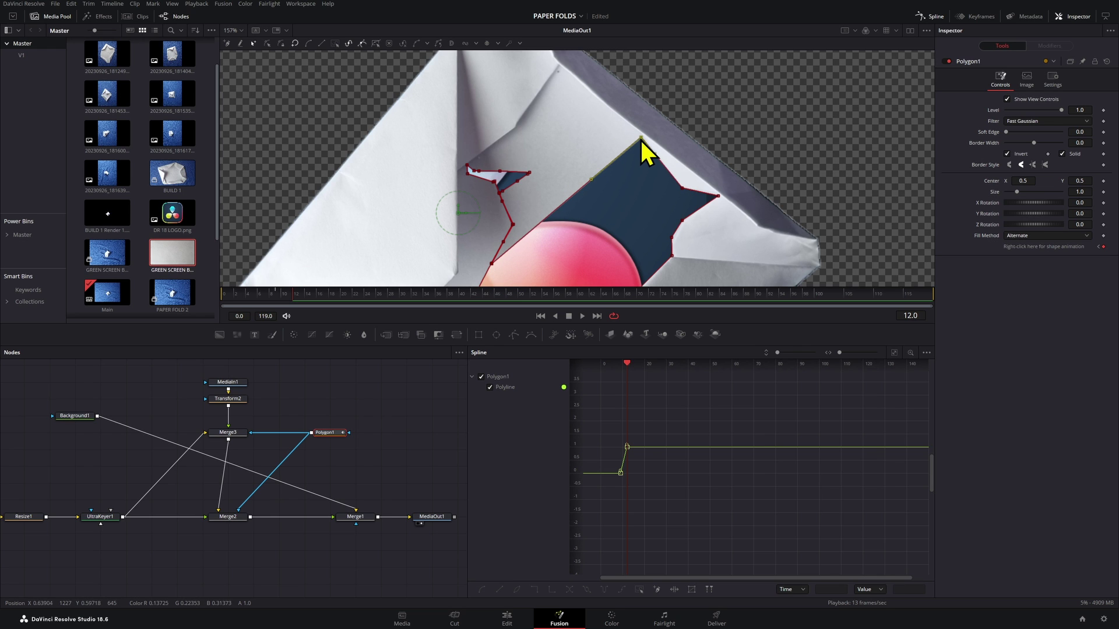
{"action": "left_click_drag", "start_coordinate": [492, 264], "coordinate": [592, 93]}
{"action": "scroll", "coordinate": [574, 138], "scroll_direction": "up", "scroll_amount": 1}
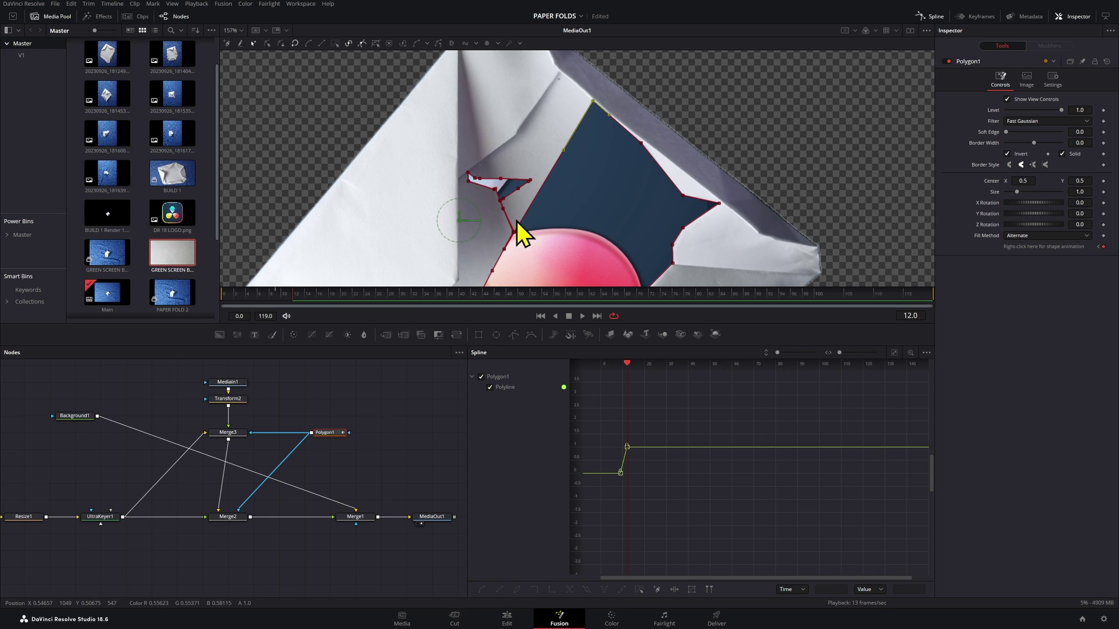
{"action": "scroll", "coordinate": [515, 131], "scroll_direction": "down", "scroll_amount": 5}
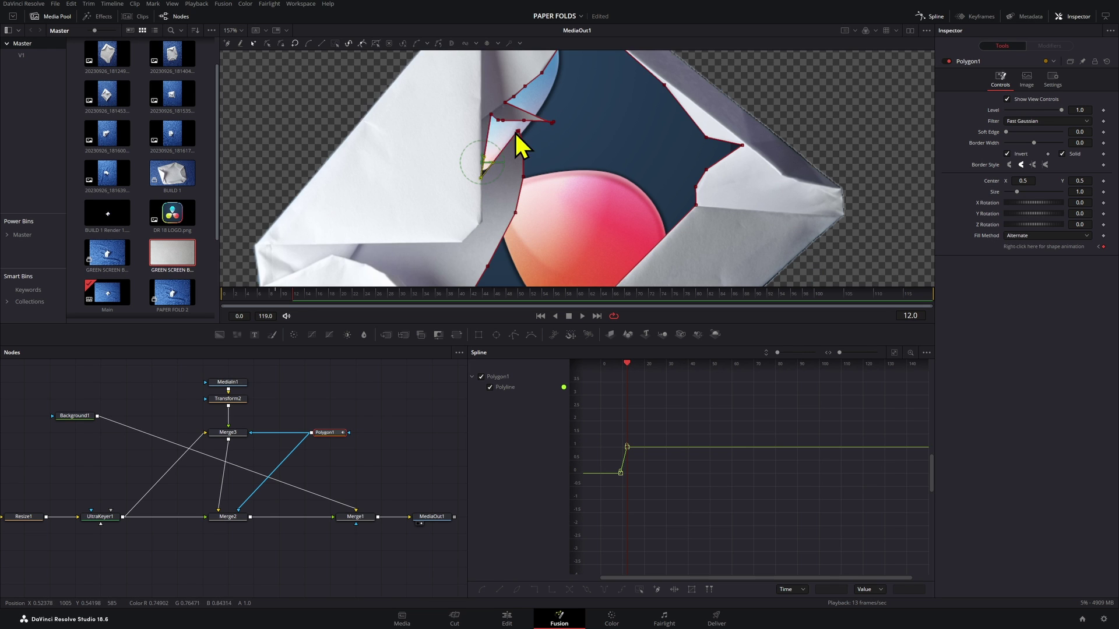
Apply Step In interpolation to the Polygon1 polyline keyframes at frames 9 and 12, and check the mask between them.
{"action": "left_click_drag", "start_coordinate": [295, 299], "coordinate": [293, 299]}
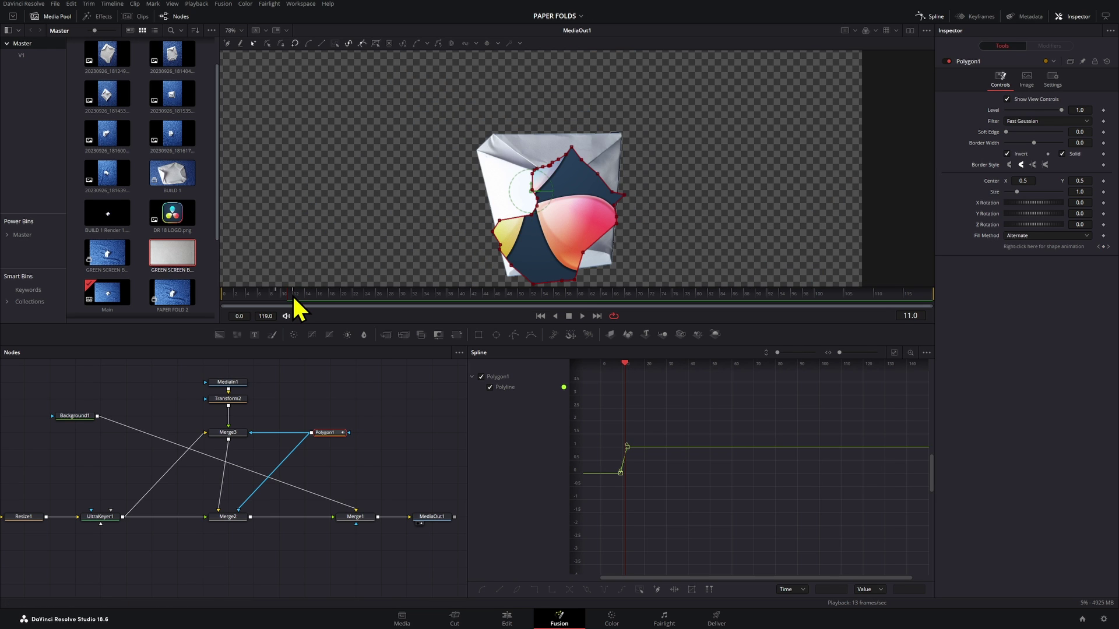
{"action": "scroll", "coordinate": [579, 282], "scroll_direction": "up", "scroll_amount": 5}
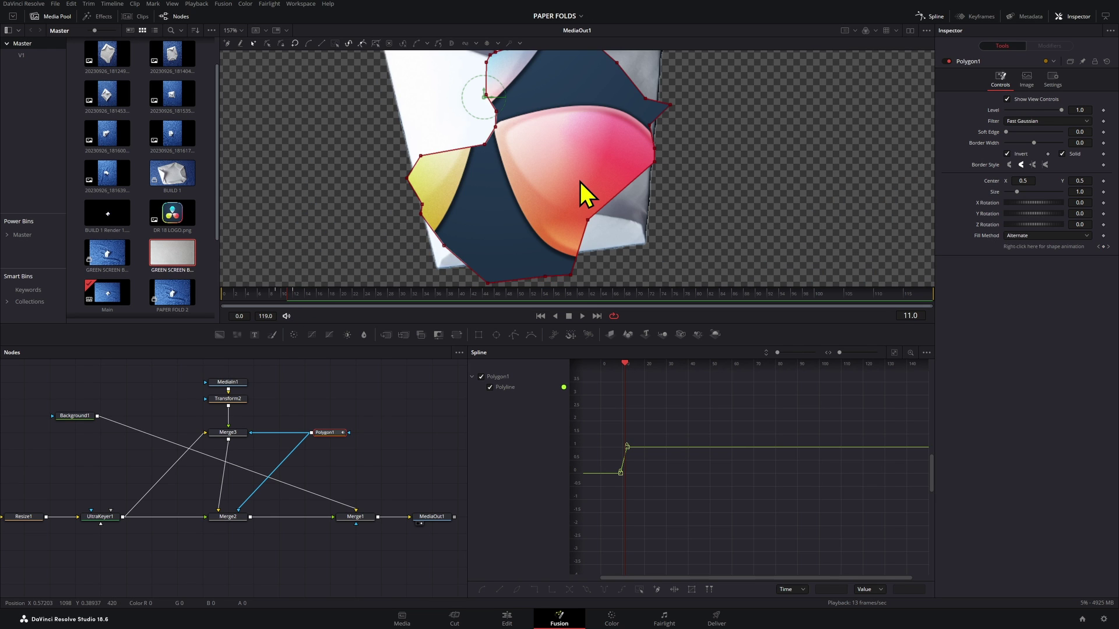
{"action": "left_click_drag", "start_coordinate": [566, 133], "coordinate": [553, 188]}
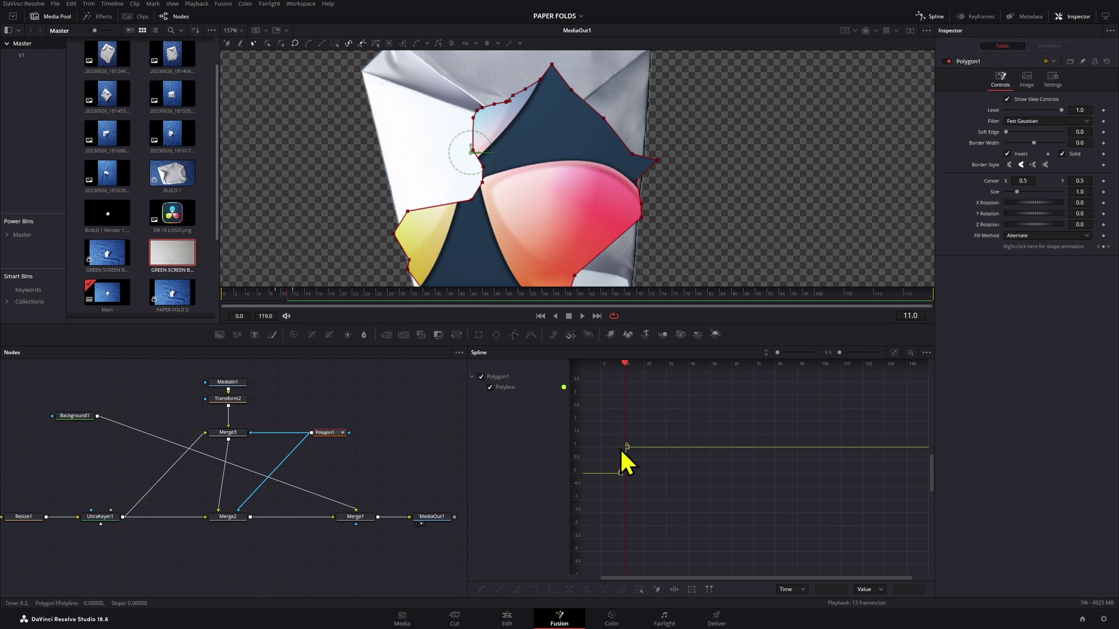
{"action": "scroll", "coordinate": [621, 478], "scroll_direction": "up", "scroll_amount": 5}
{"action": "scroll", "coordinate": [580, 240], "scroll_direction": "down", "scroll_amount": 5}
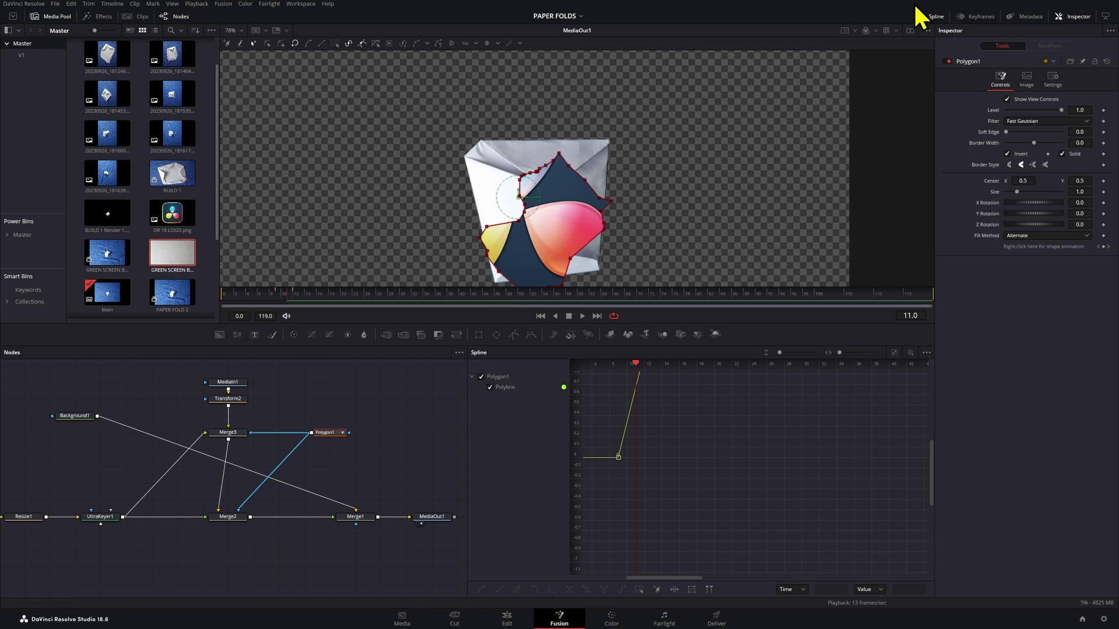
{"action": "left_click_drag", "start_coordinate": [667, 446], "coordinate": [670, 487]}
{"action": "scroll", "coordinate": [672, 473], "scroll_direction": "down", "scroll_amount": 2}
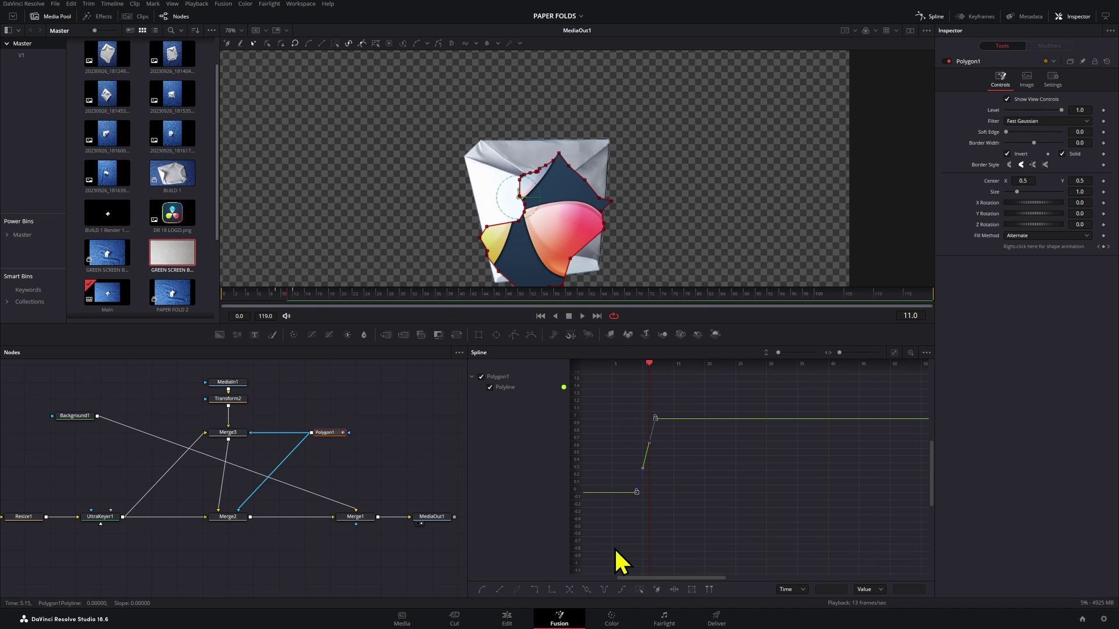
{"action": "scroll", "coordinate": [612, 551], "scroll_direction": "up", "scroll_amount": 3}
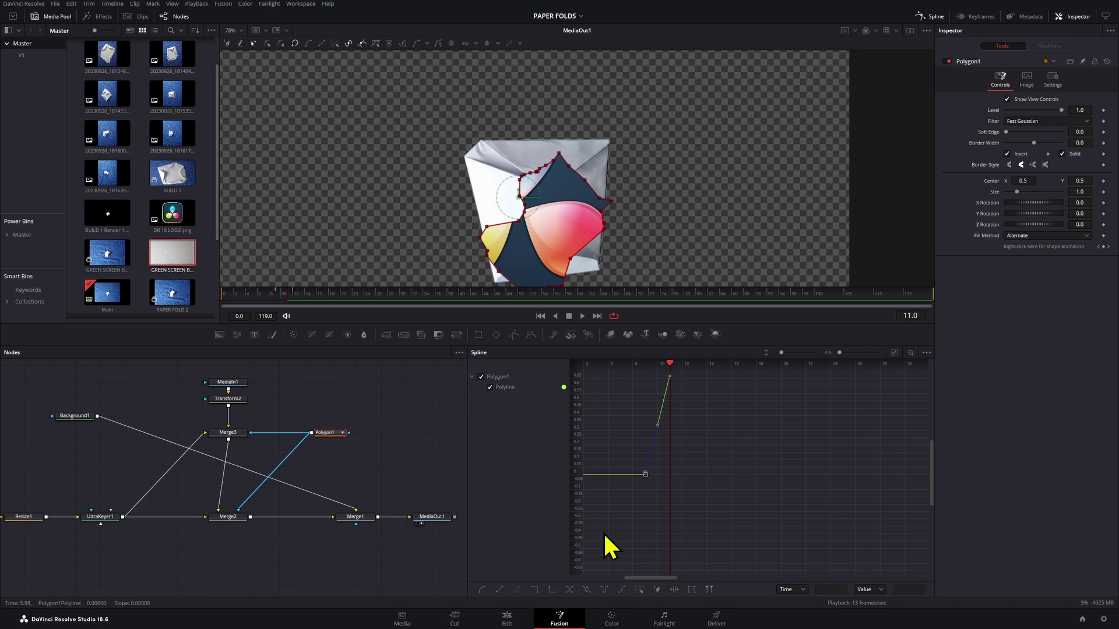
{"action": "left_click", "coordinate": [535, 591]}
{"action": "left_click", "coordinate": [278, 294]}
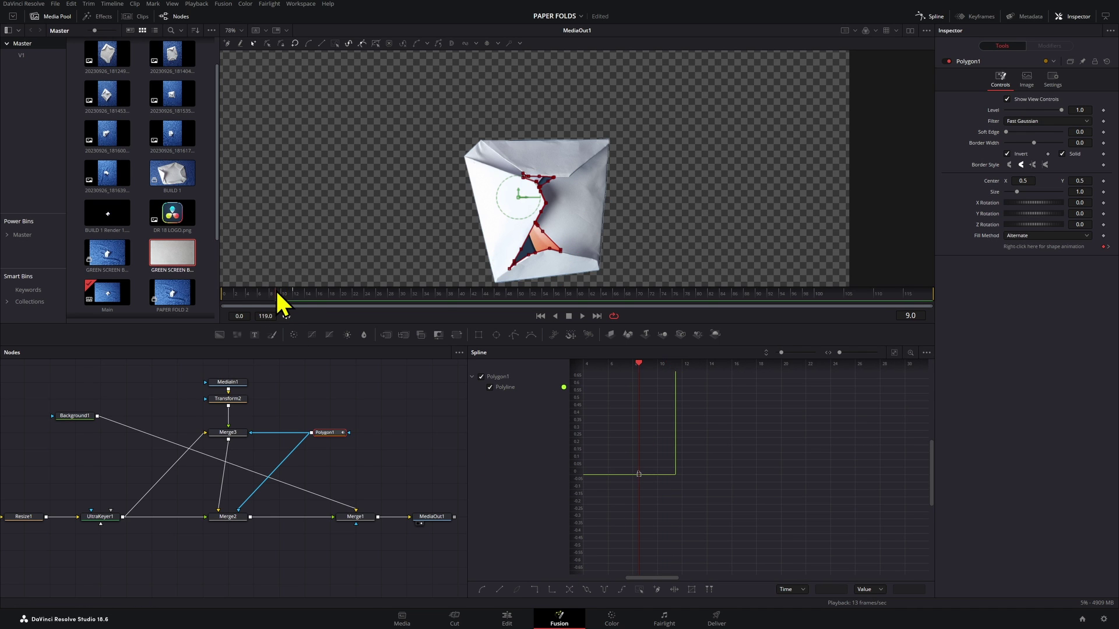
{"action": "left_click_drag", "start_coordinate": [277, 294], "coordinate": [293, 295]}
{"action": "left_click_drag", "start_coordinate": [293, 294], "coordinate": [296, 294]}
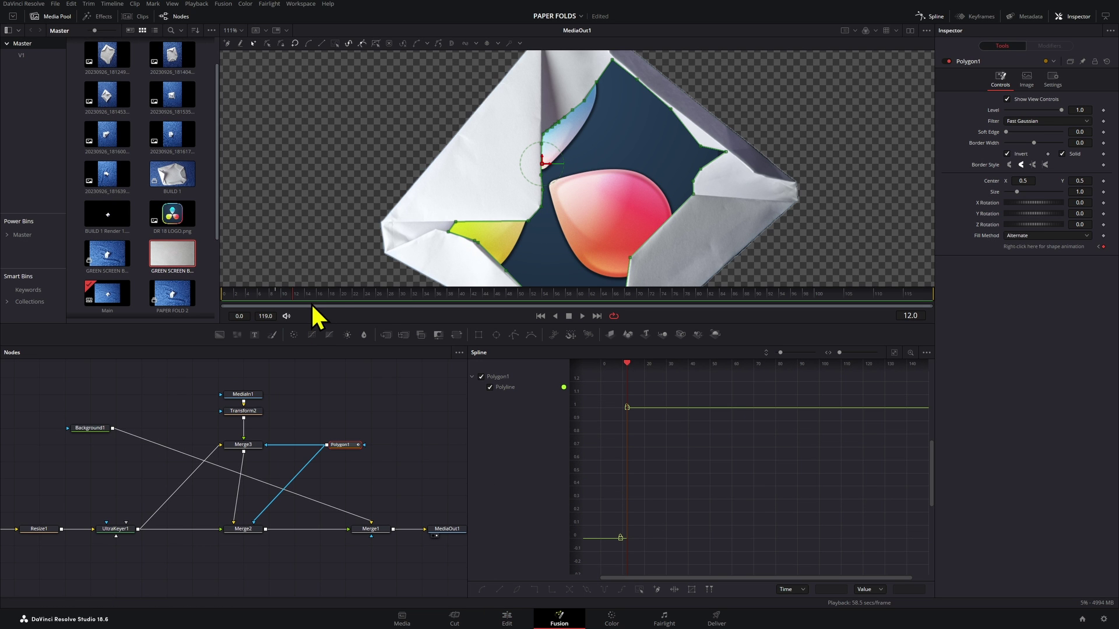
Scrub ahead to frame 30 and back toward the first mask keyframe to check the mask against the unfolding paper.
{"action": "left_click_drag", "start_coordinate": [311, 303], "coordinate": [400, 303]}
{"action": "scroll", "coordinate": [685, 169], "scroll_direction": "down", "scroll_amount": 5}
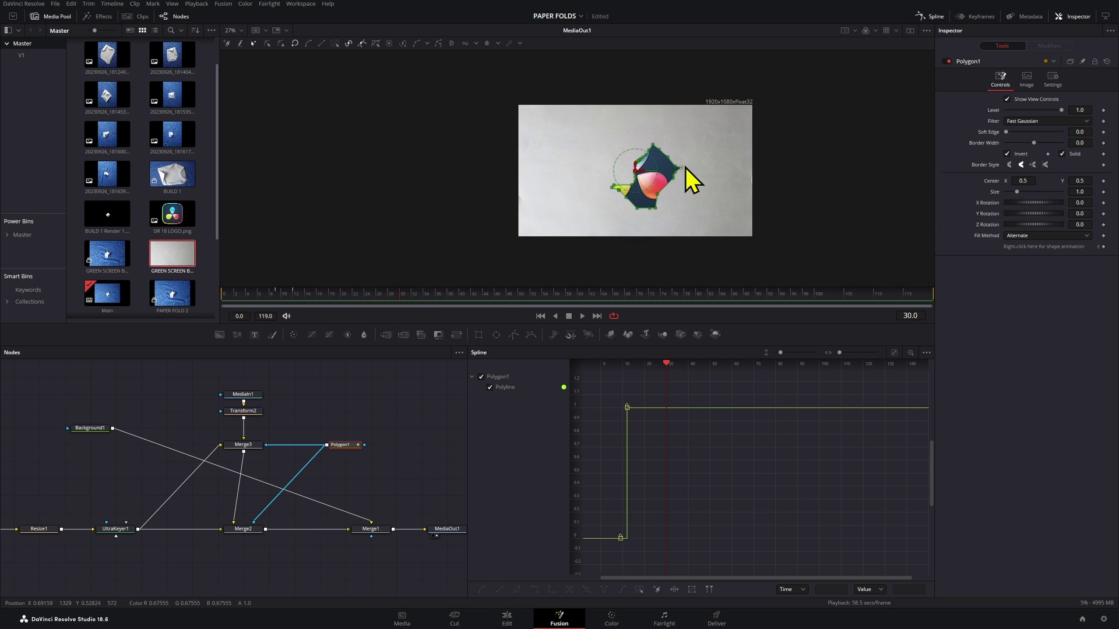
{"action": "scroll", "coordinate": [592, 175], "scroll_direction": "up", "scroll_amount": 3}
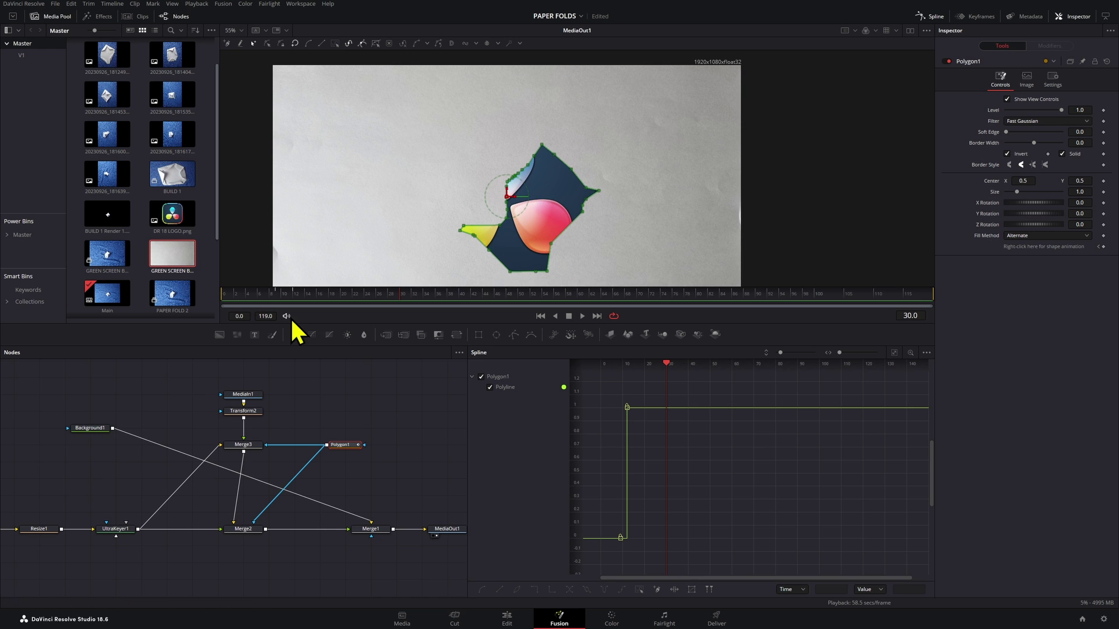
{"action": "left_click_drag", "start_coordinate": [435, 298], "coordinate": [277, 302]}
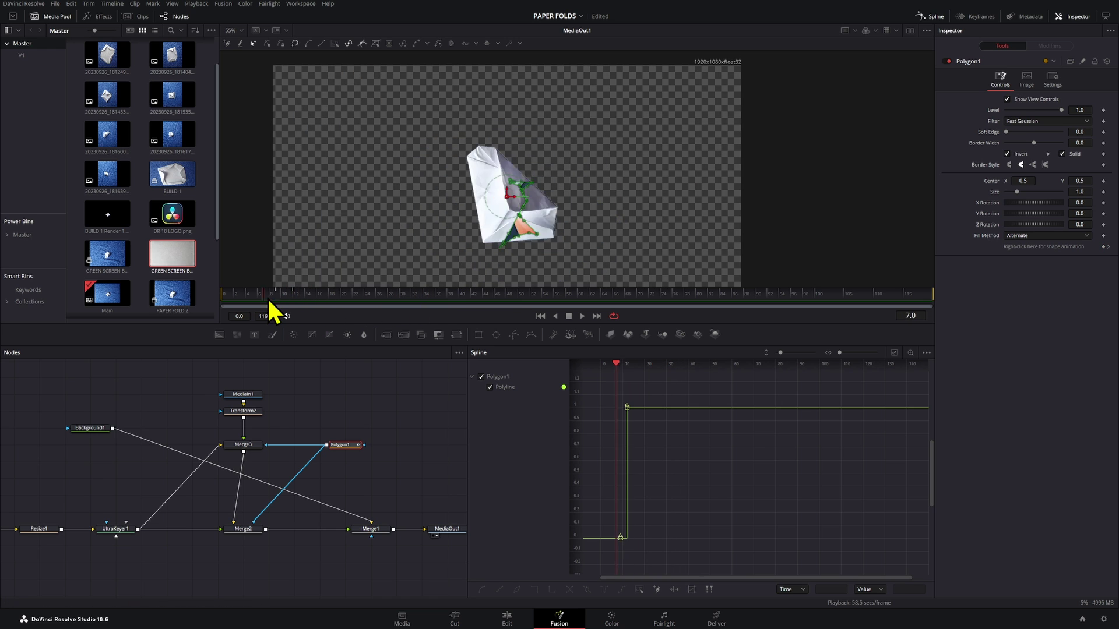
At frame 8, set the Polygon1 mask's size to 0 and keyframe it so the mask is closed.
{"action": "scroll", "coordinate": [515, 203], "scroll_direction": "up", "scroll_amount": 3}
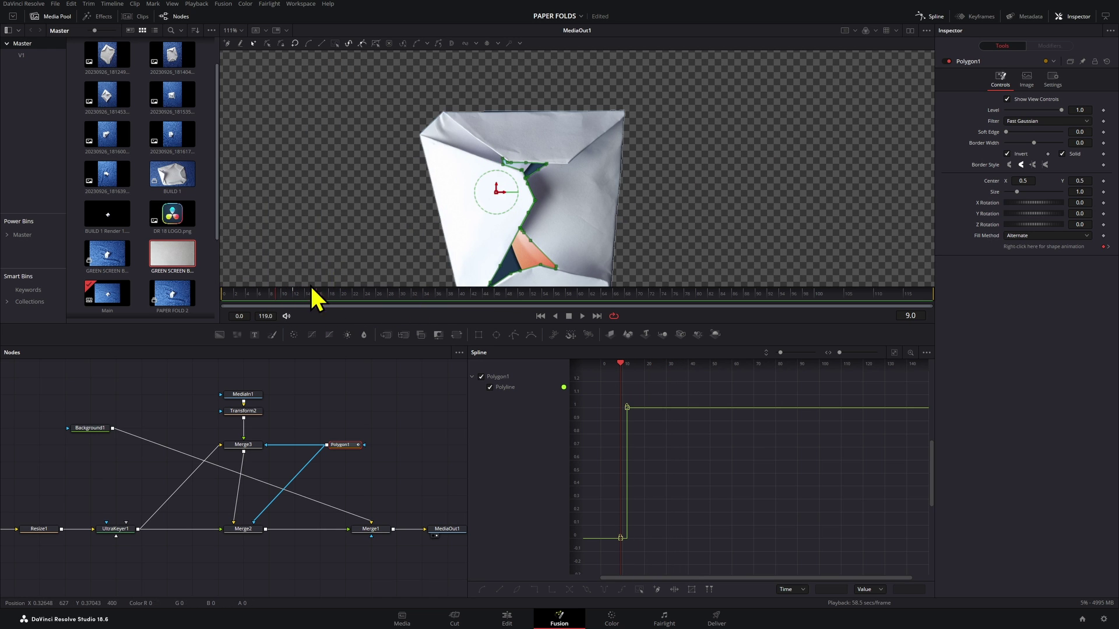
{"action": "left_click", "coordinate": [273, 296]}
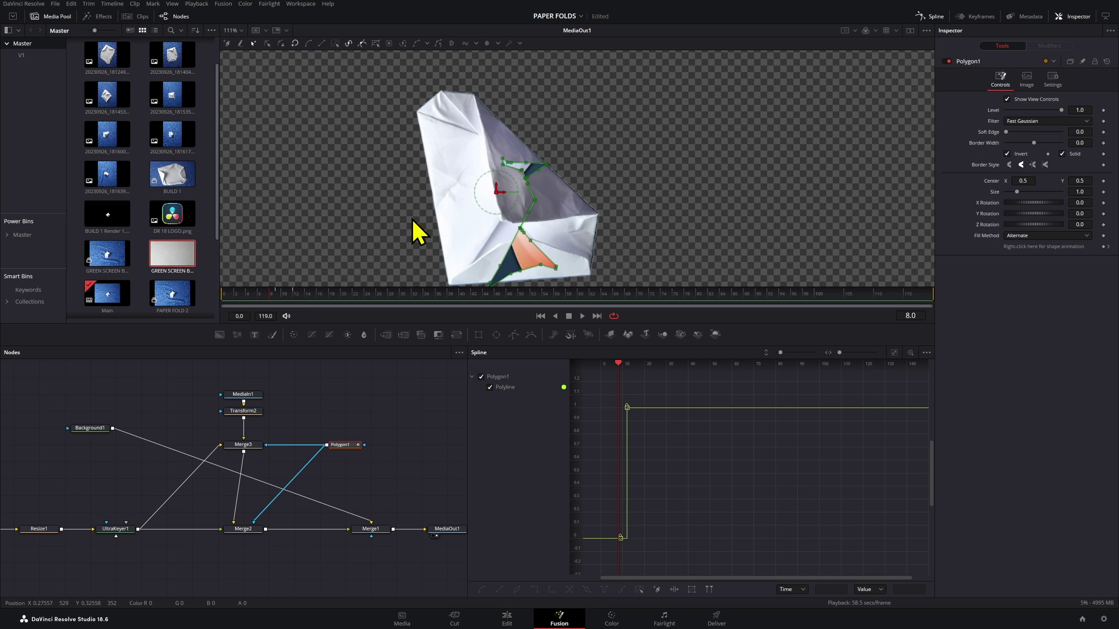
{"action": "left_click_drag", "start_coordinate": [605, 224], "coordinate": [616, 201]}
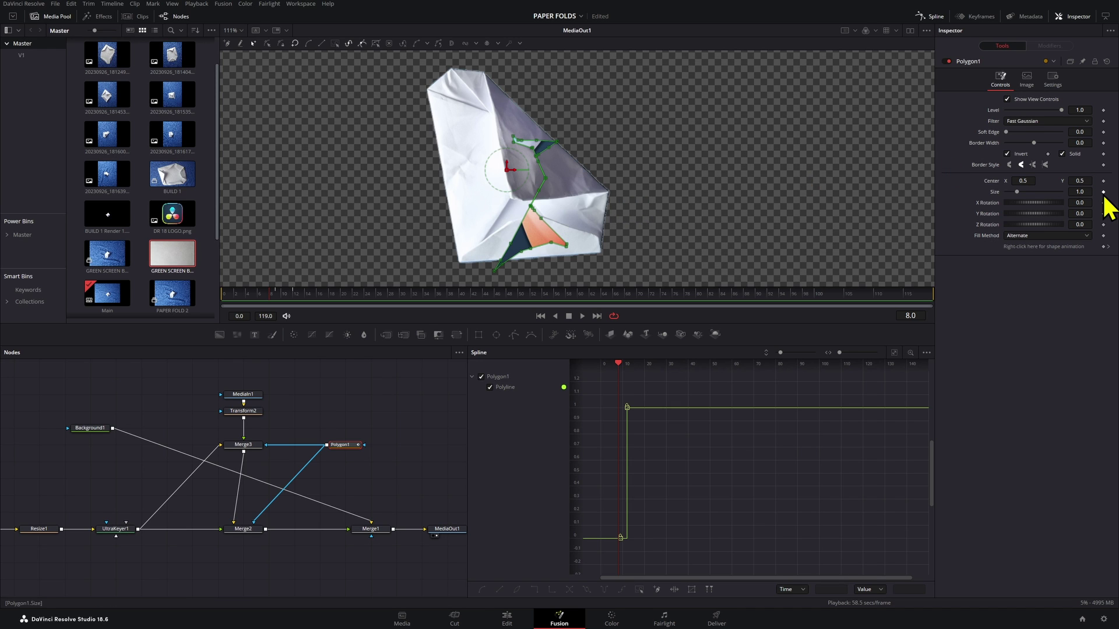
{"action": "left_click_drag", "start_coordinate": [1081, 109], "coordinate": [1116, 110]}
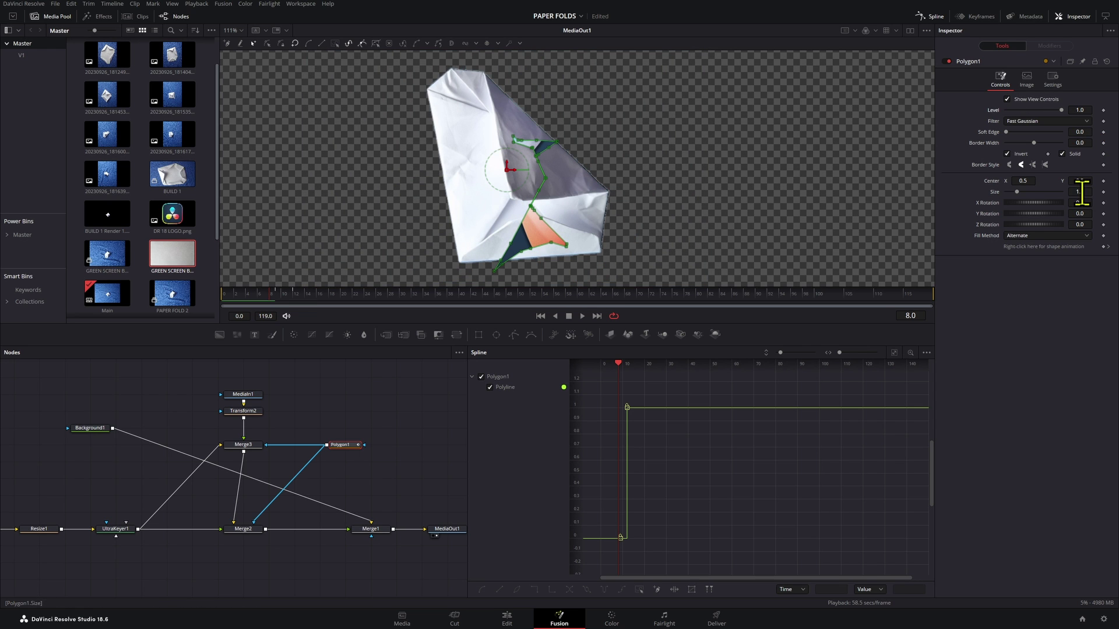
{"action": "left_click_drag", "start_coordinate": [1080, 191], "coordinate": [1023, 191]}
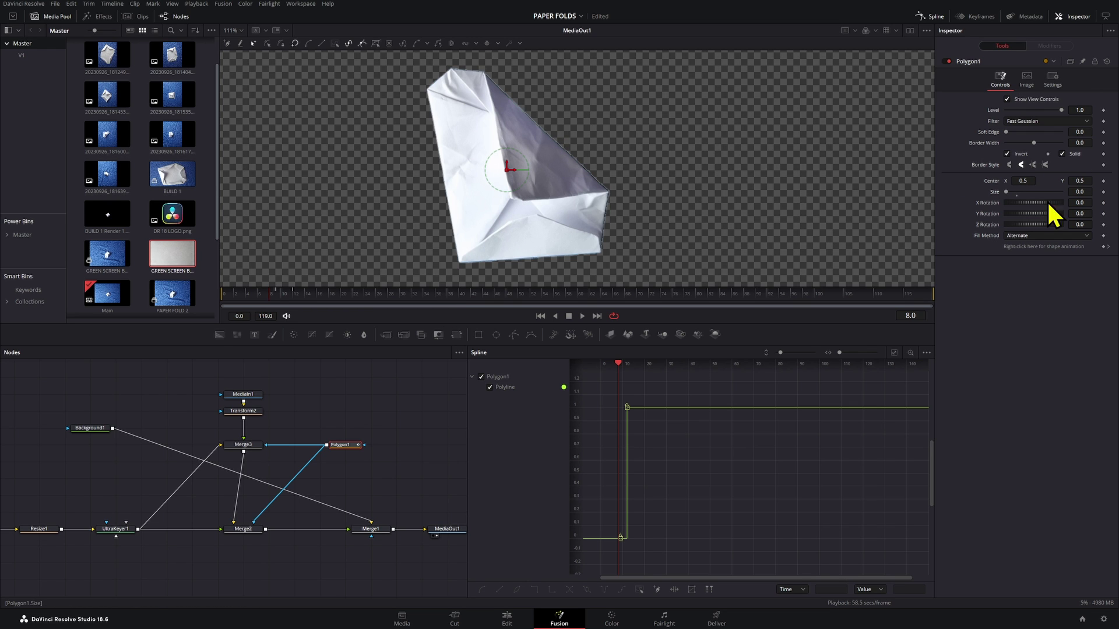
{"action": "left_click", "coordinate": [278, 297]}
{"action": "left_click", "coordinate": [273, 295]}
{"action": "left_click", "coordinate": [1103, 191]}
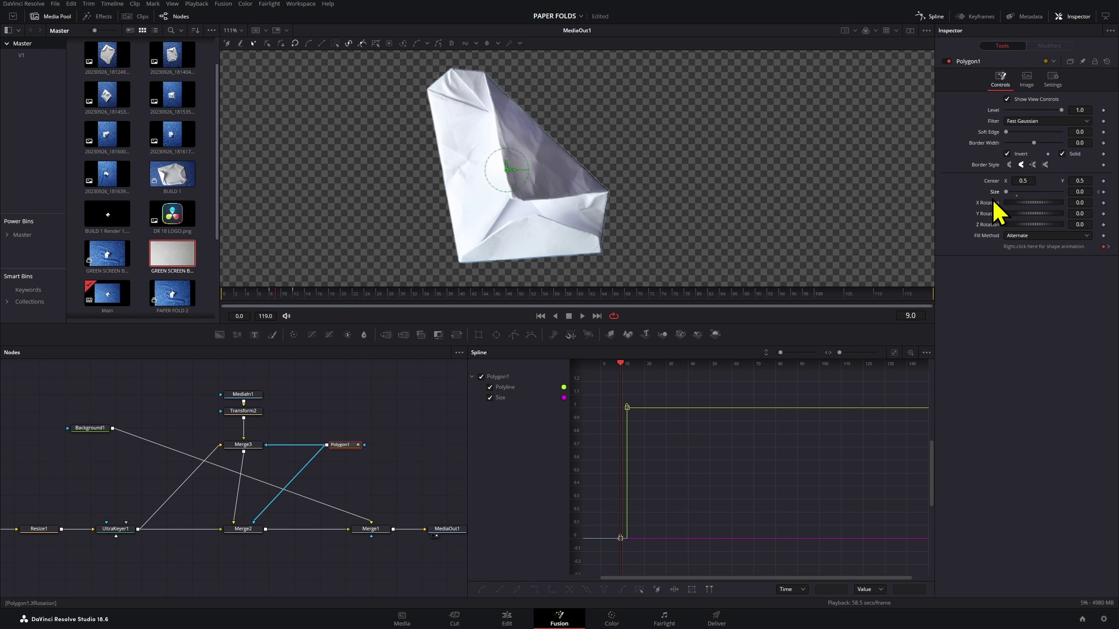
At frame 9, set the Polygon1 mask's size to 1 and play the animation from frame 1 to check it.
{"action": "key", "text": "Right"}
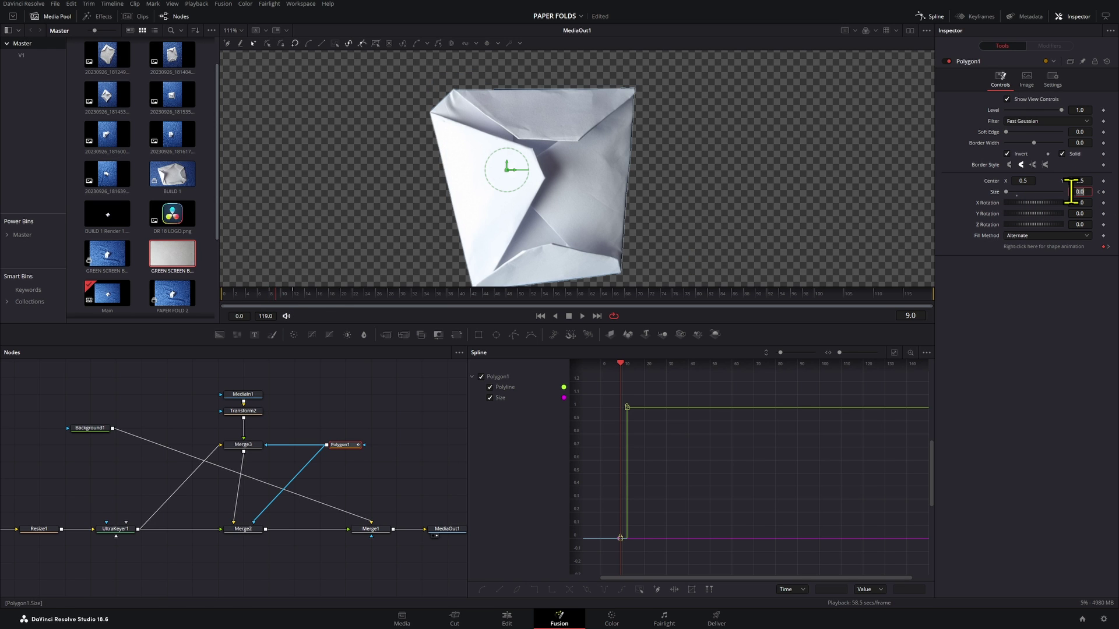
{"action": "type", "text": "1"}
{"action": "key", "text": "Tab"}
{"action": "left_click", "coordinate": [385, 414]}
{"action": "left_click", "coordinate": [232, 297]}
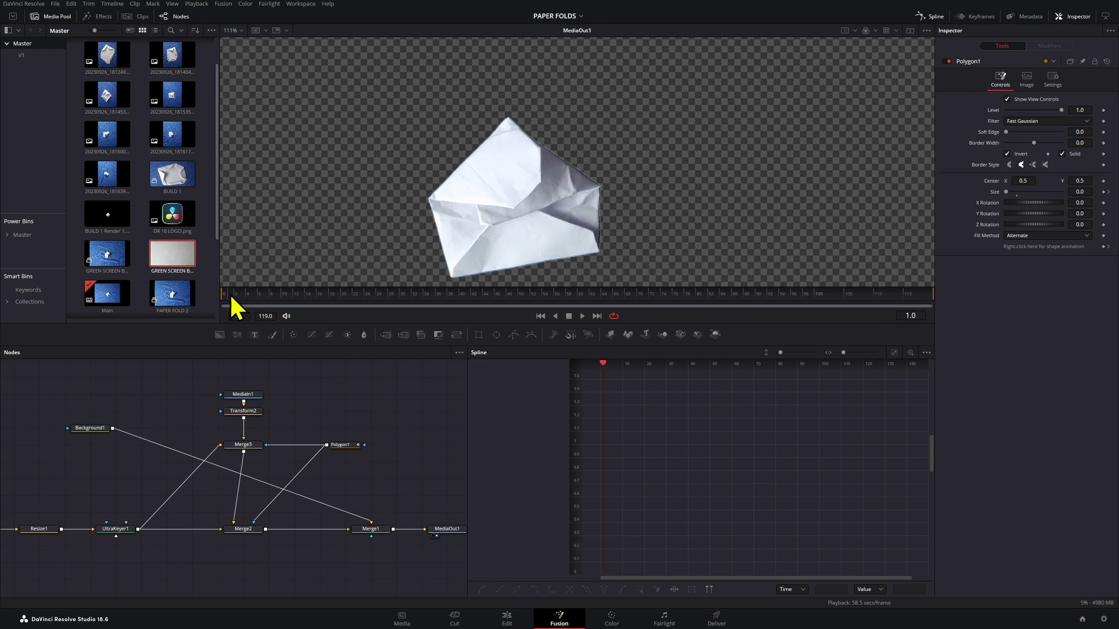
{"action": "key", "text": "space"}
{"action": "scroll", "coordinate": [624, 237], "scroll_direction": "down", "scroll_amount": 5}
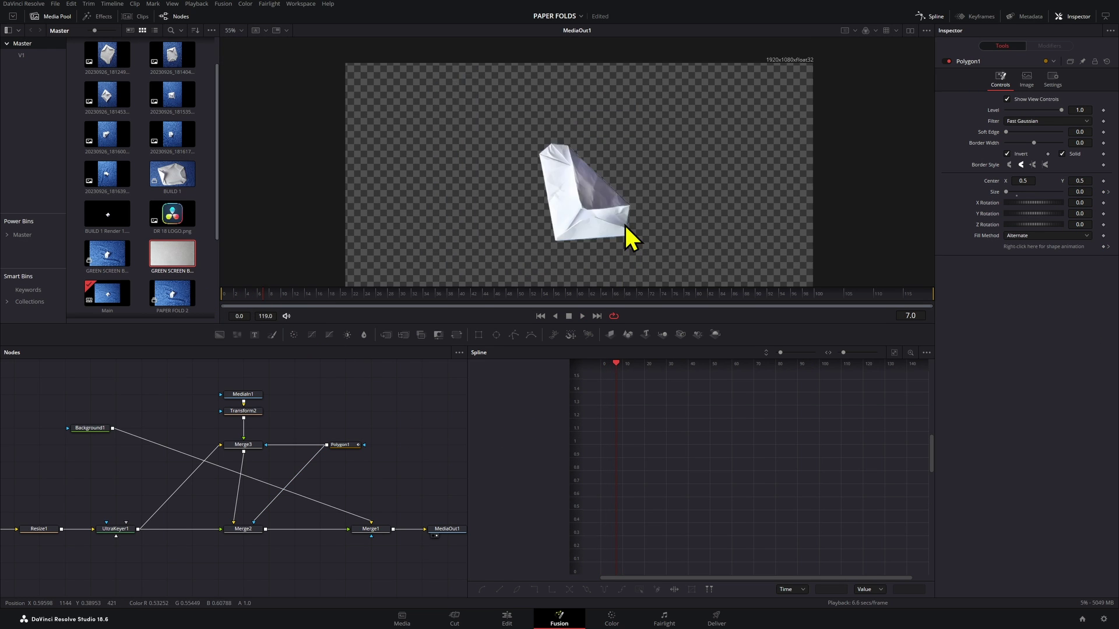
{"action": "left_click_drag", "start_coordinate": [625, 226], "coordinate": [552, 145]}
{"action": "left_click_drag", "start_coordinate": [284, 295], "coordinate": [301, 297]}
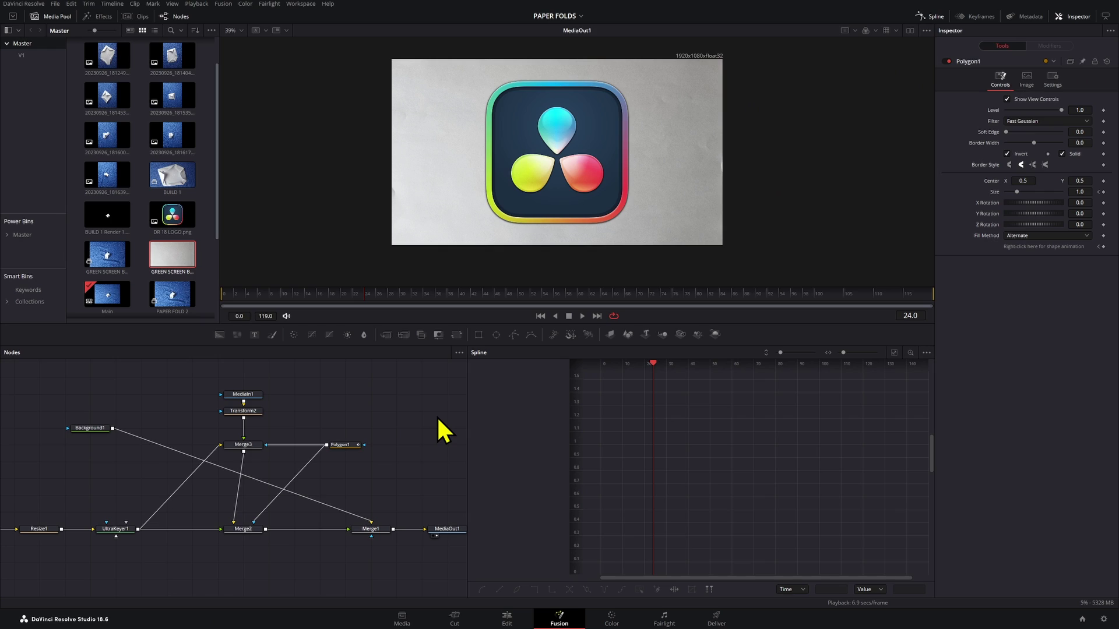
At frame 24, move the Polygon1 mask's lower-right and right-hand points out beyond the image edge.
{"action": "left_click", "coordinate": [330, 450]}
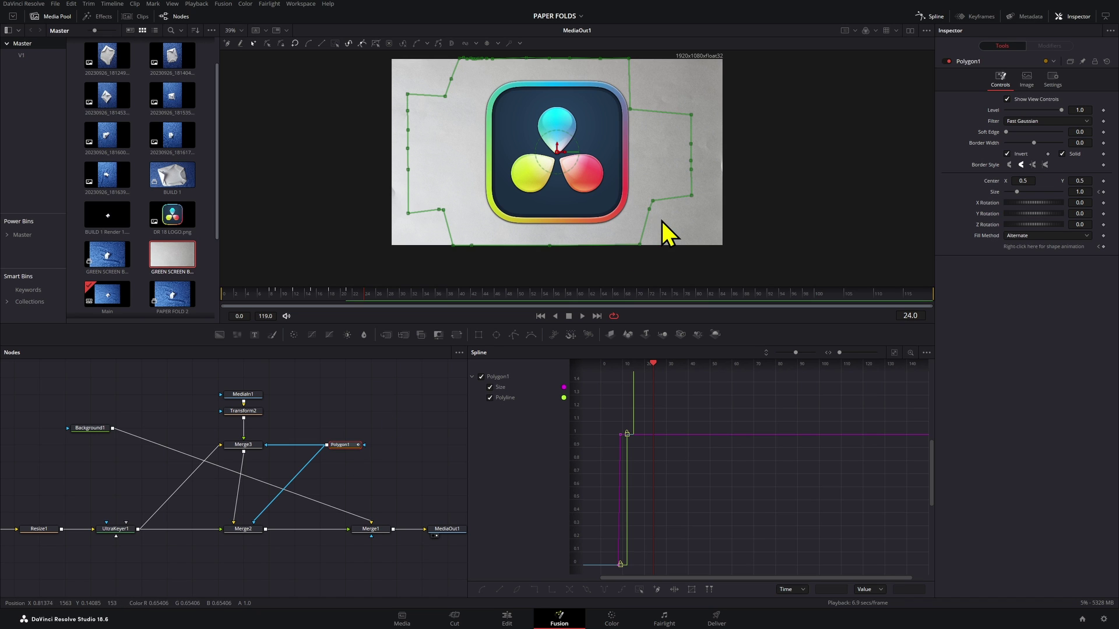
{"action": "key", "text": "Left"}
{"action": "key", "text": "Left"}
{"action": "key", "text": "Right"}
{"action": "key", "text": "Right"}
{"action": "key", "text": "Right"}
{"action": "left_click_drag", "start_coordinate": [641, 245], "coordinate": [649, 249]}
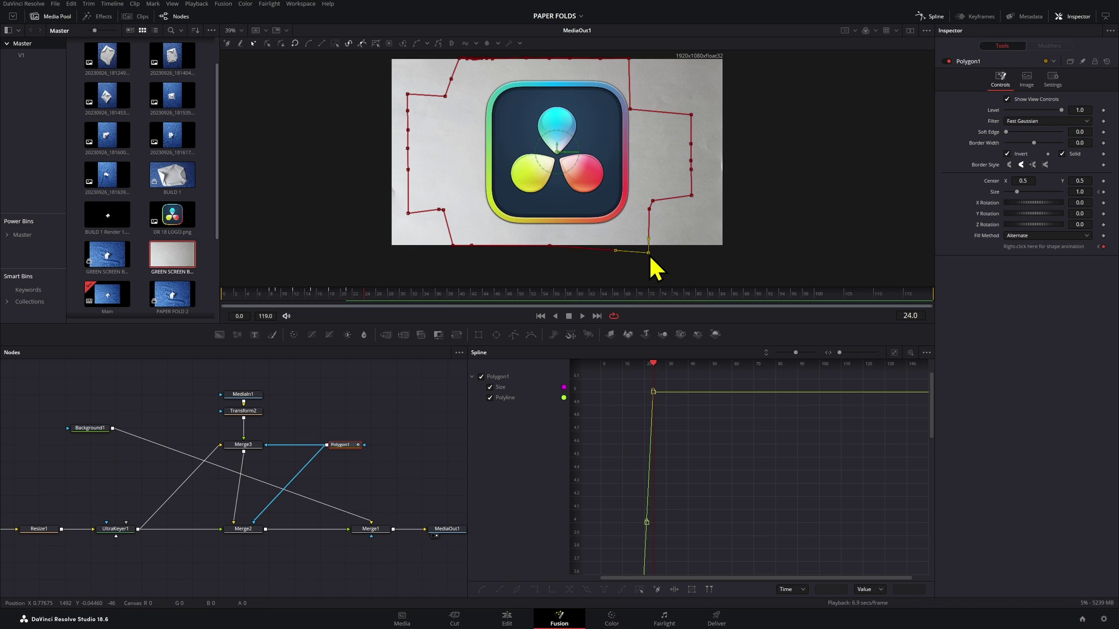
{"action": "left_click", "coordinate": [650, 210]}
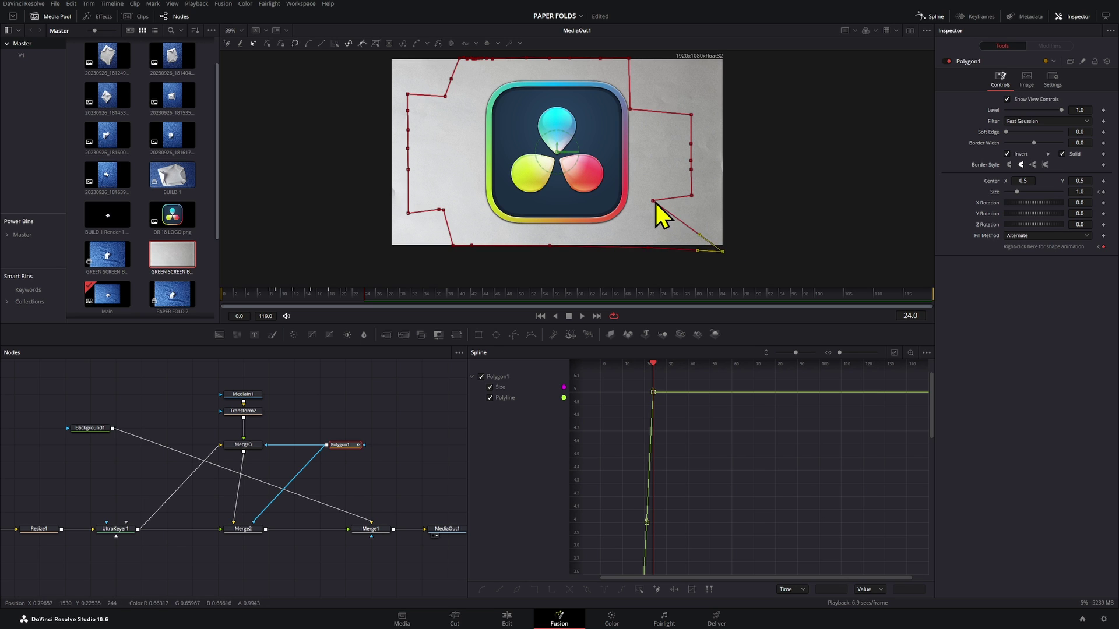
{"action": "left_click_drag", "start_coordinate": [657, 205], "coordinate": [711, 187]}
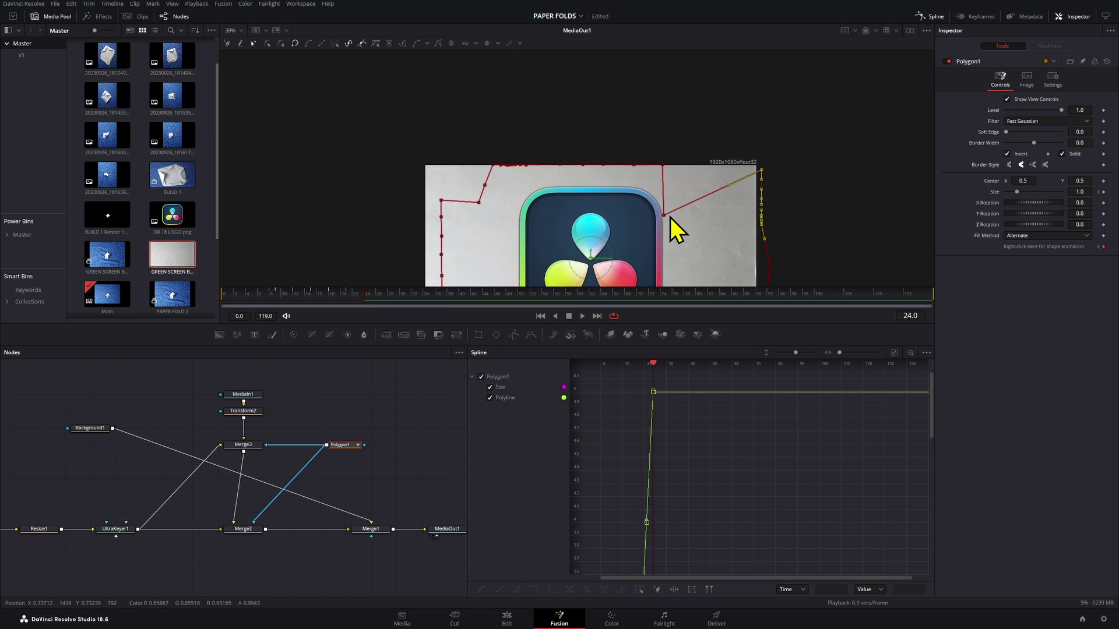
At frame 24, move the mask's upper-right points above and past the image's top-right corner.
{"action": "left_click_drag", "start_coordinate": [665, 219], "coordinate": [687, 163]}
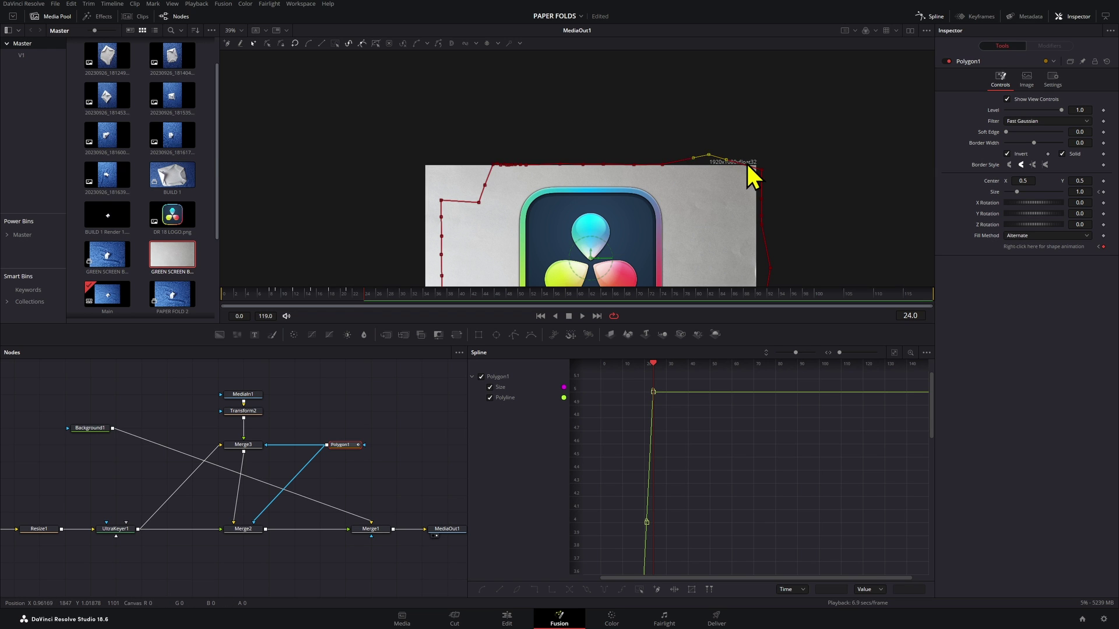
{"action": "scroll", "coordinate": [747, 163], "scroll_direction": "up", "scroll_amount": 3}
{"action": "left_click_drag", "start_coordinate": [786, 182], "coordinate": [776, 161]}
{"action": "scroll", "coordinate": [777, 161], "scroll_direction": "down", "scroll_amount": 2}
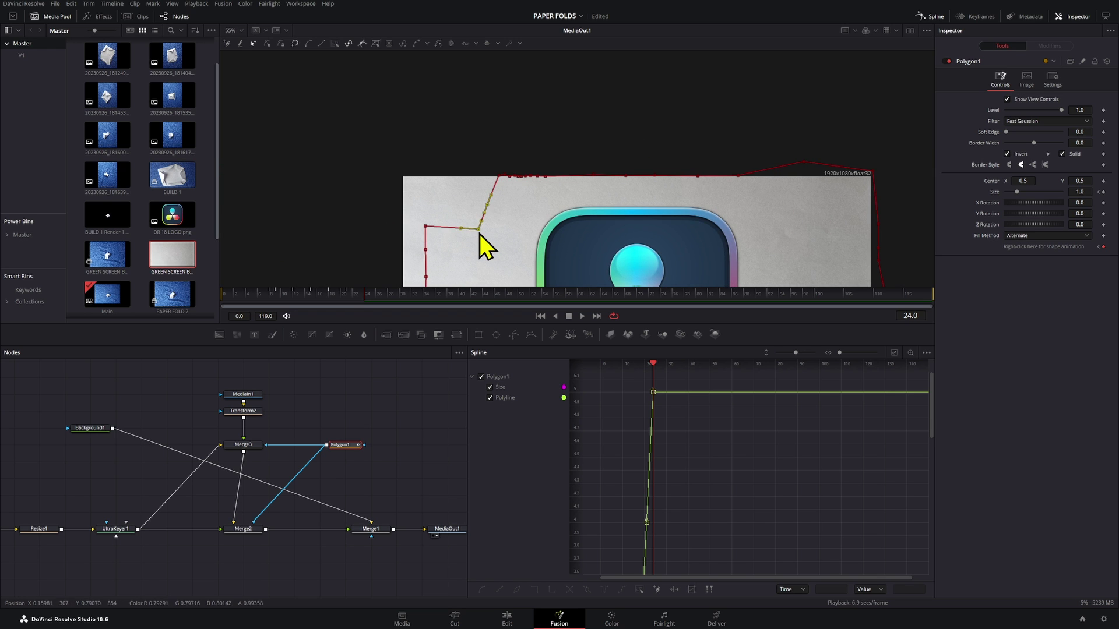
At frame 24, move the mask's left-hand and lower-left points outside the image's left and bottom edges.
{"action": "left_click_drag", "start_coordinate": [480, 234], "coordinate": [424, 271]}
{"action": "scroll", "coordinate": [452, 200], "scroll_direction": "down", "scroll_amount": 3}
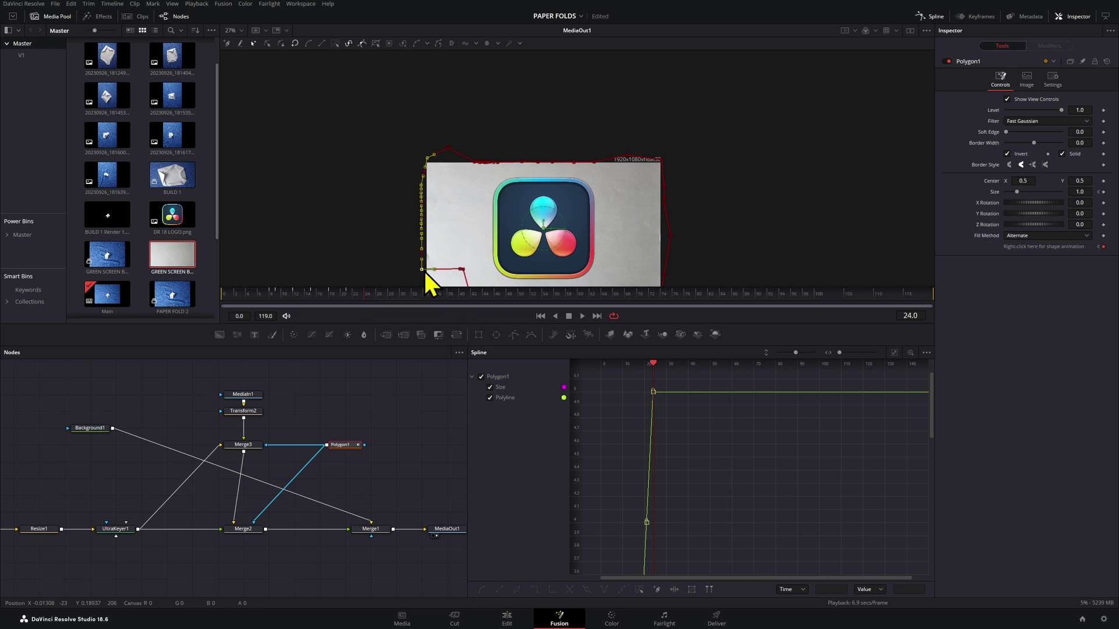
{"action": "scroll", "coordinate": [448, 181], "scroll_direction": "down", "scroll_amount": 3}
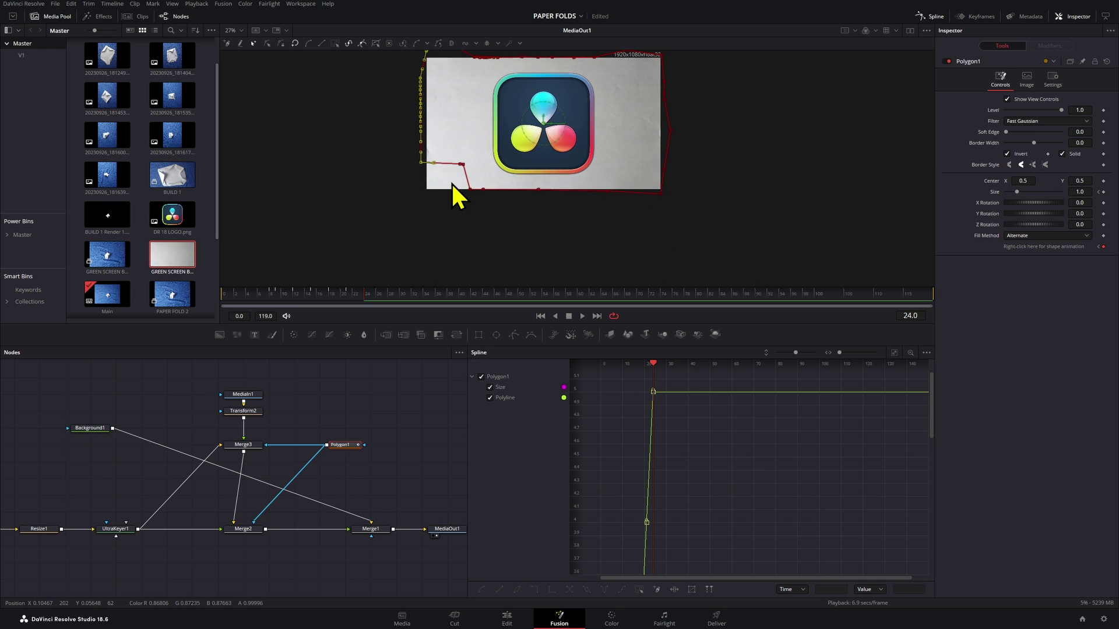
{"action": "left_click", "coordinate": [461, 166]}
{"action": "left_click_drag", "start_coordinate": [463, 166], "coordinate": [432, 194]}
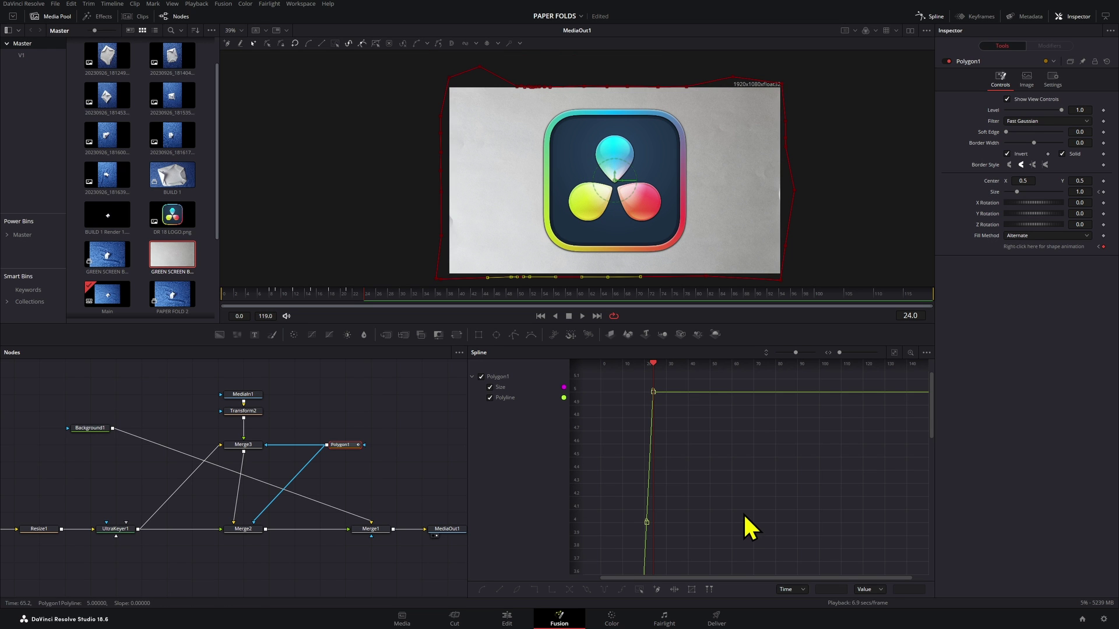
Apply Step In interpolation to all of Polygon1's polyline and size keyframes, and scrub to frame 25 to check them.
{"action": "scroll", "coordinate": [716, 451], "scroll_direction": "down", "scroll_amount": 4}
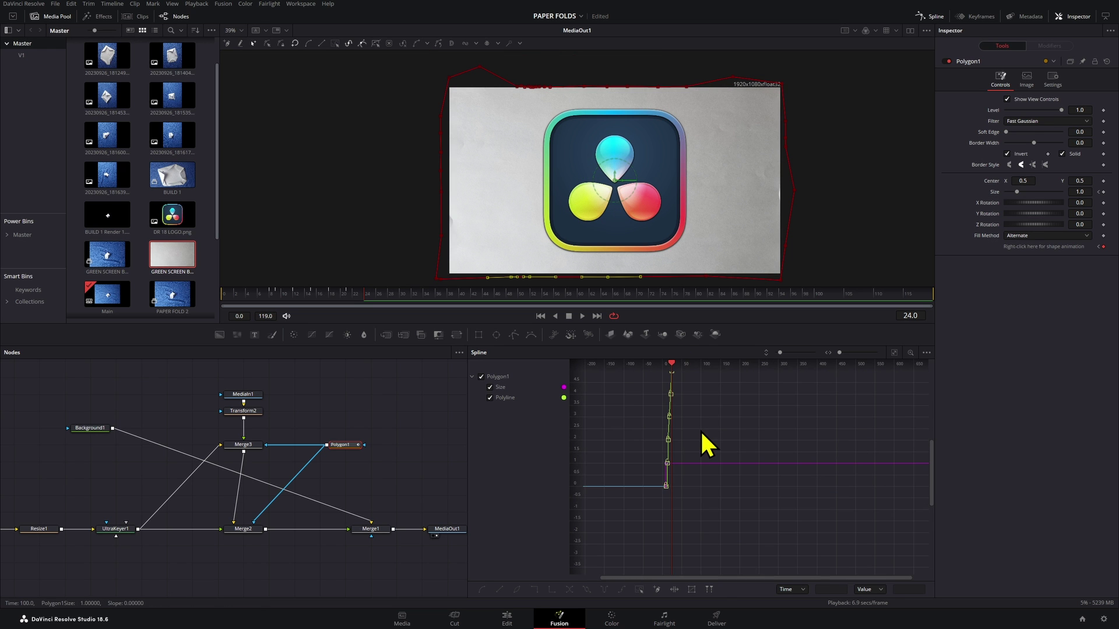
{"action": "left_click_drag", "start_coordinate": [701, 432], "coordinate": [719, 499]}
{"action": "left_click_drag", "start_coordinate": [727, 496], "coordinate": [724, 438]}
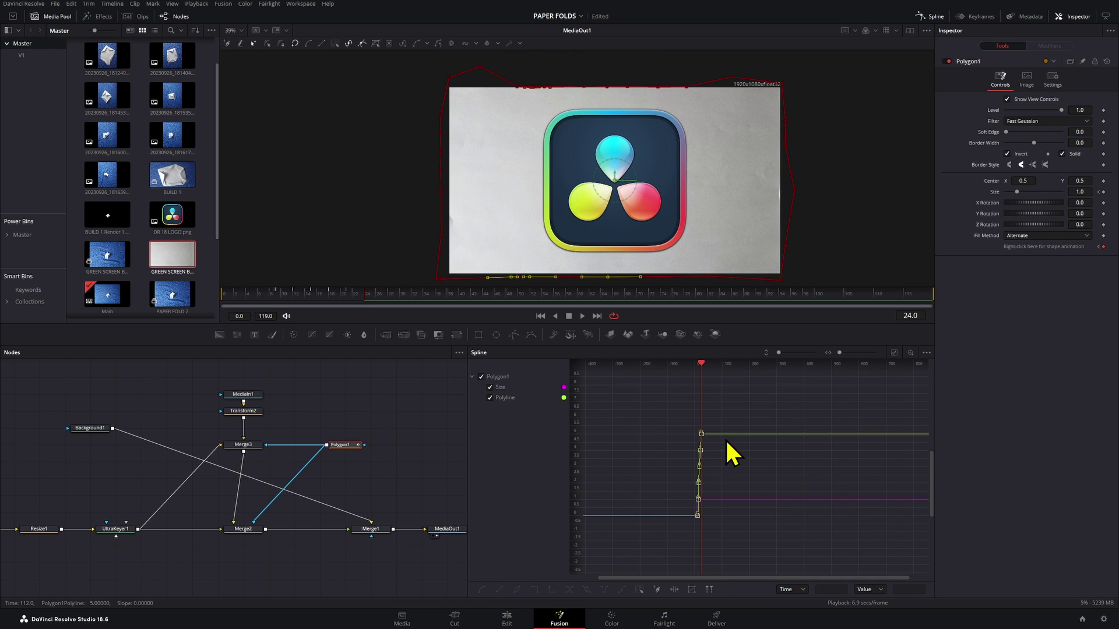
{"action": "left_click_drag", "start_coordinate": [689, 547], "coordinate": [689, 545]}
{"action": "scroll", "coordinate": [705, 503], "scroll_direction": "up", "scroll_amount": 2}
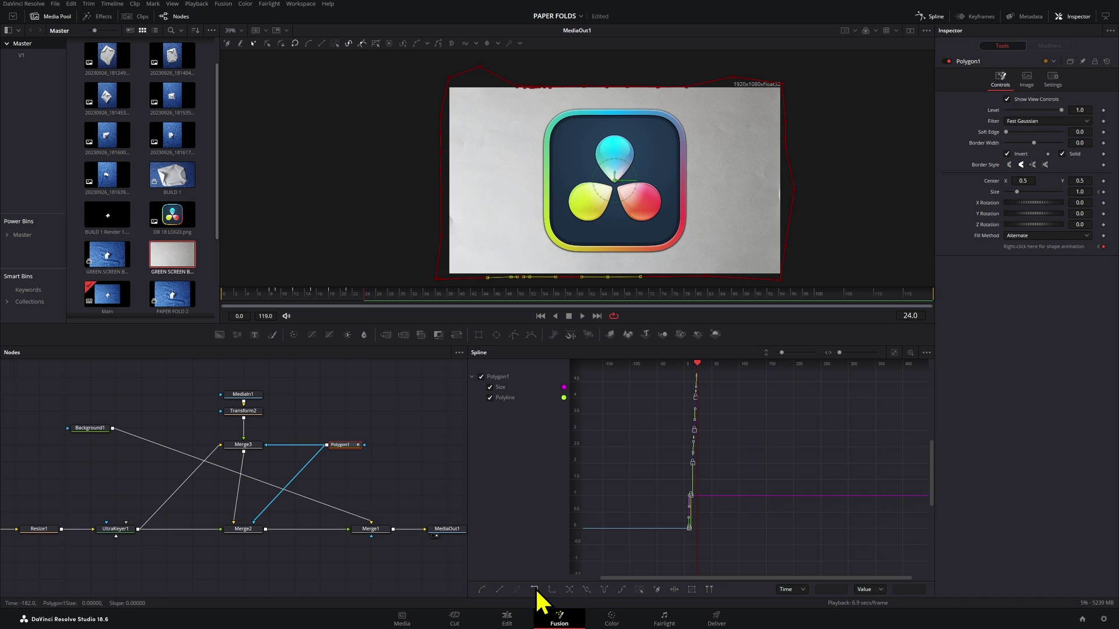
{"action": "left_click_drag", "start_coordinate": [324, 296], "coordinate": [370, 302]}
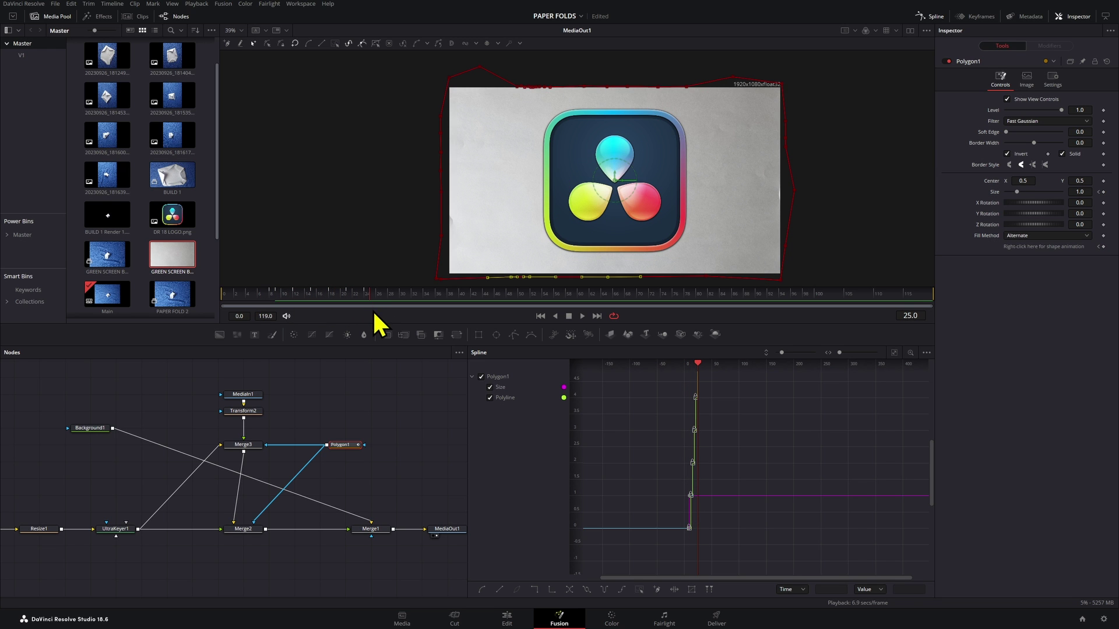
Turn Apply Mask Inverted off and back on for Merge3 to compare the result at frame 25.
{"action": "left_click", "coordinate": [252, 445]}
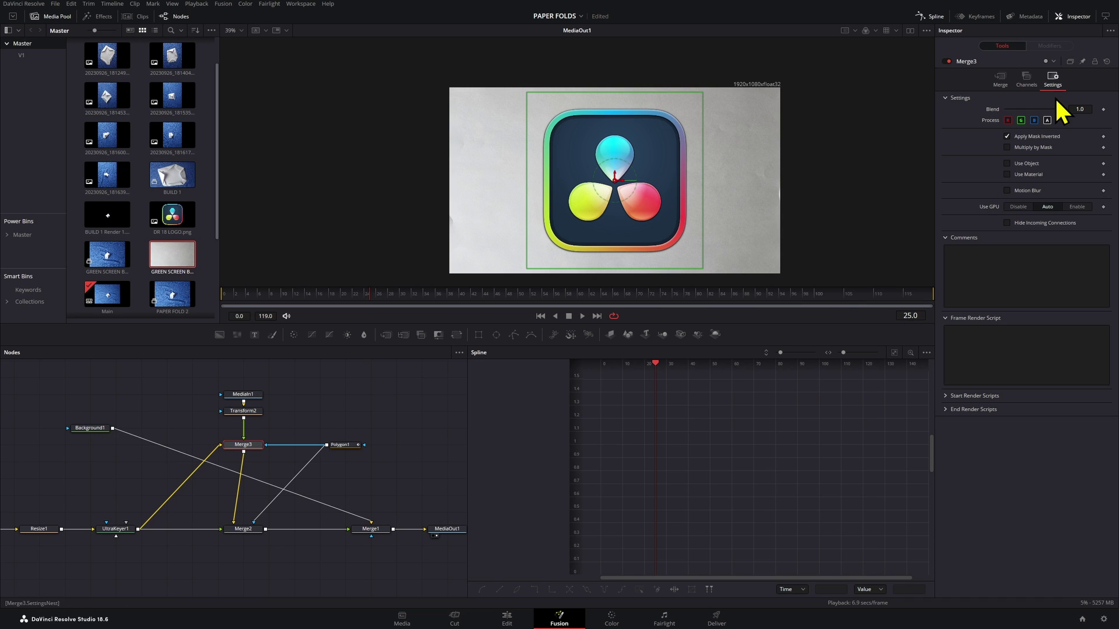
{"action": "left_click", "coordinate": [1017, 136]}
{"action": "left_click", "coordinate": [1014, 136]}
{"action": "scroll", "coordinate": [699, 187], "scroll_direction": "down", "scroll_amount": 4}
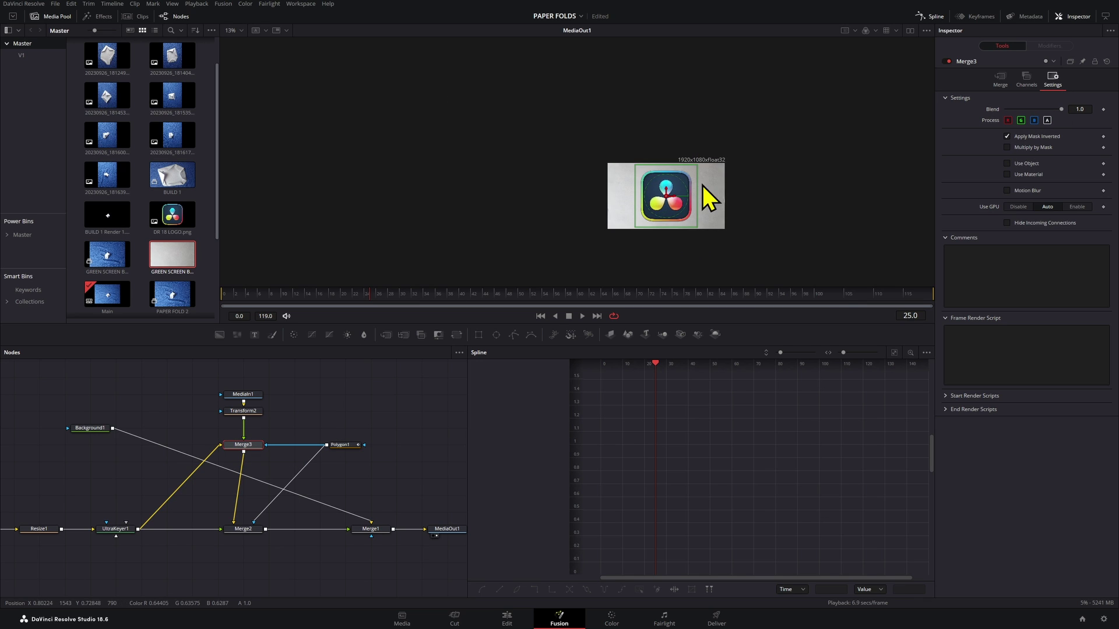
{"action": "scroll", "coordinate": [687, 208], "scroll_direction": "up", "scroll_amount": 6}
{"action": "scroll", "coordinate": [687, 207], "scroll_direction": "down", "scroll_amount": 2}
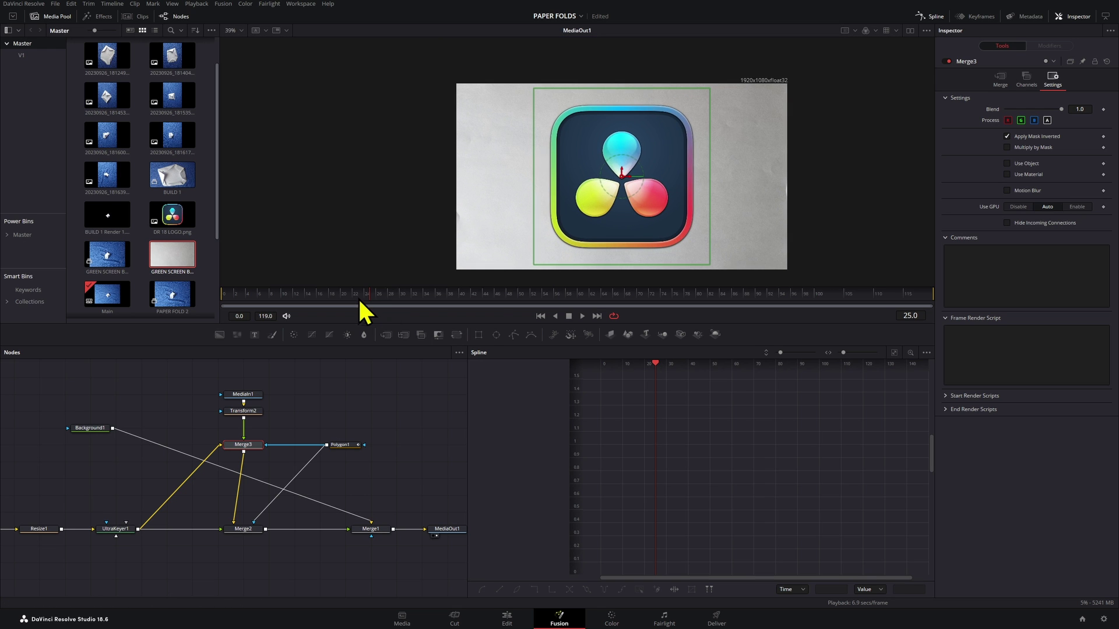
Go to frame 20 and set Merge3's Apply Mode to Multiply.
{"action": "left_click", "coordinate": [331, 300]}
{"action": "mouse_move", "coordinate": [331, 301]}
{"action": "left_mouse_down"}
{"action": "mouse_move", "coordinate": [260, 310]}
{"action": "mouse_move", "coordinate": [338, 302]}
{"action": "left_mouse_up"}
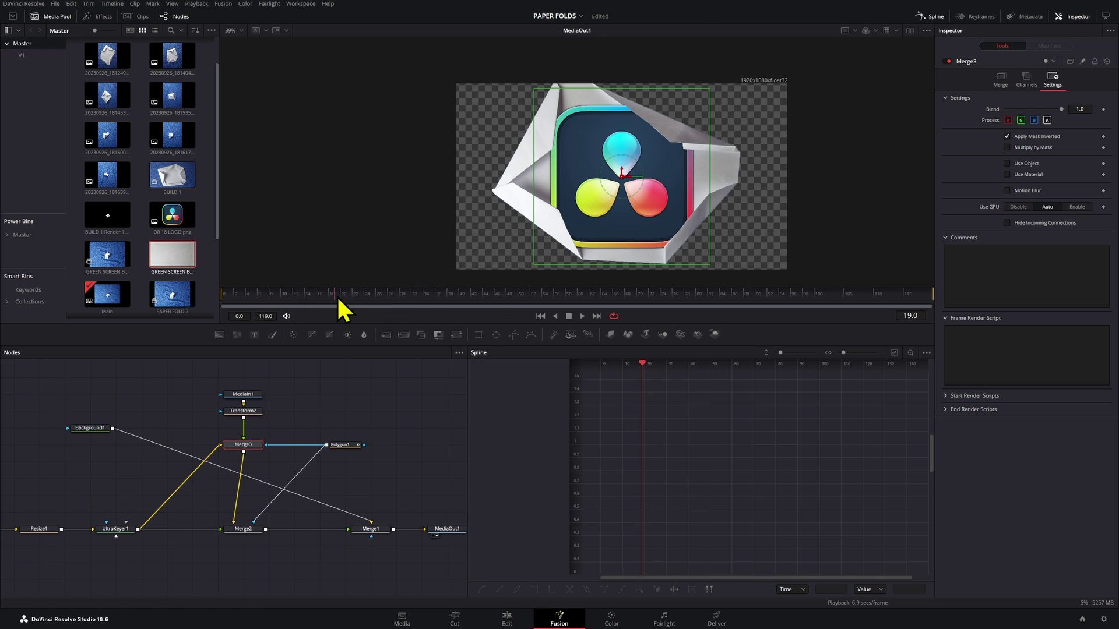
{"action": "left_click", "coordinate": [999, 80]}
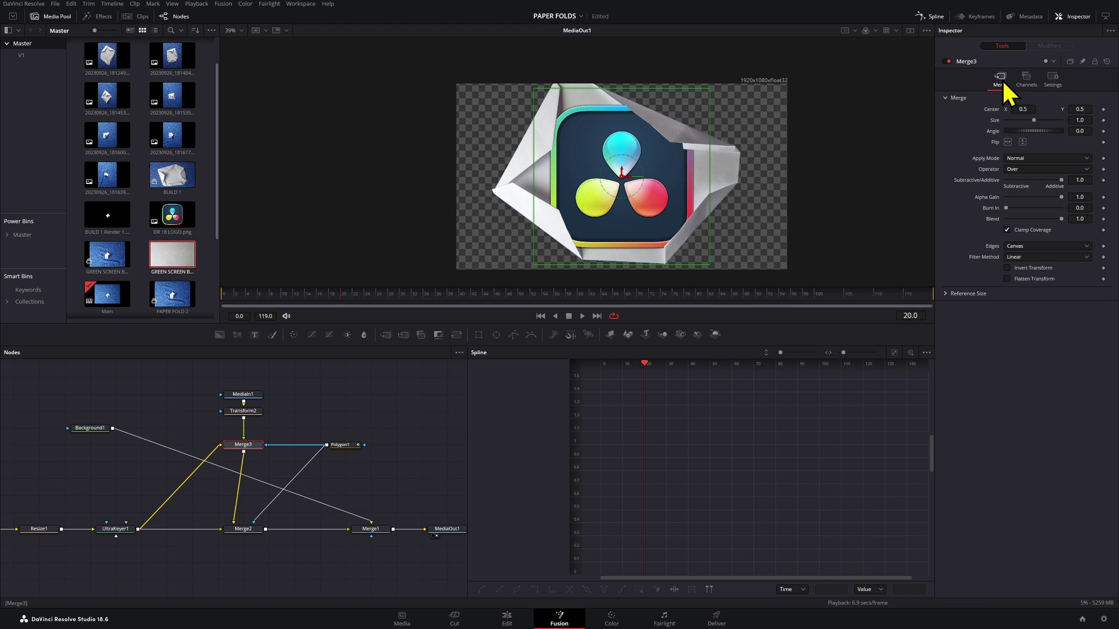
{"action": "left_click", "coordinate": [1020, 158]}
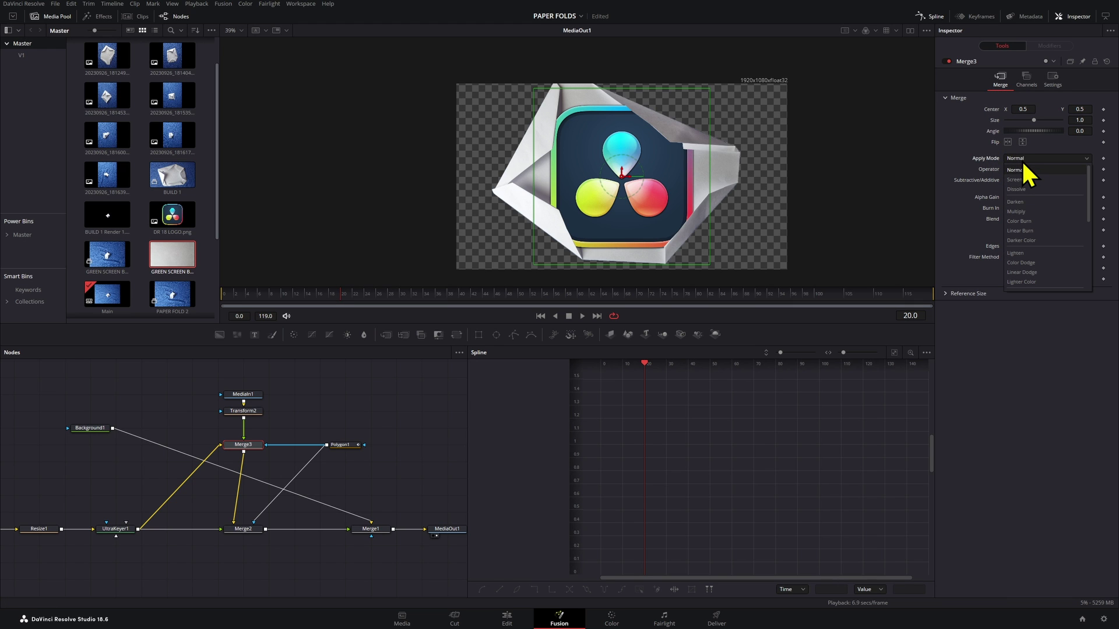
{"action": "left_click", "coordinate": [1028, 212]}
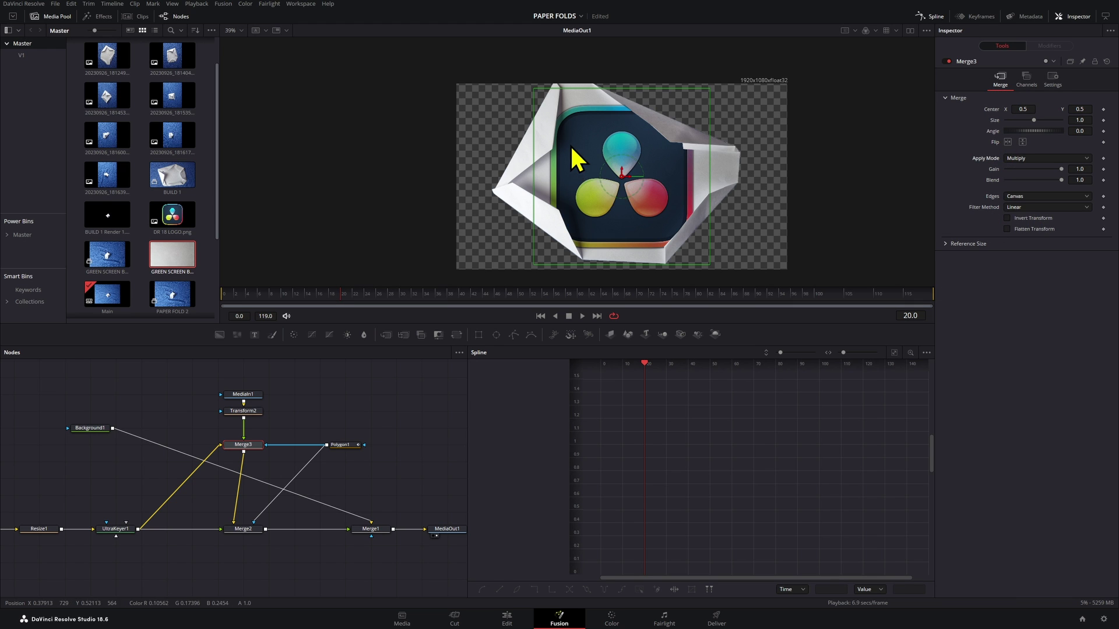
Examine closely how the paper's texture and shadows blend over the logo at frame 20.
{"action": "scroll", "coordinate": [575, 155], "scroll_direction": "up", "scroll_amount": 4}
{"action": "scroll", "coordinate": [617, 185], "scroll_direction": "down", "scroll_amount": 2}
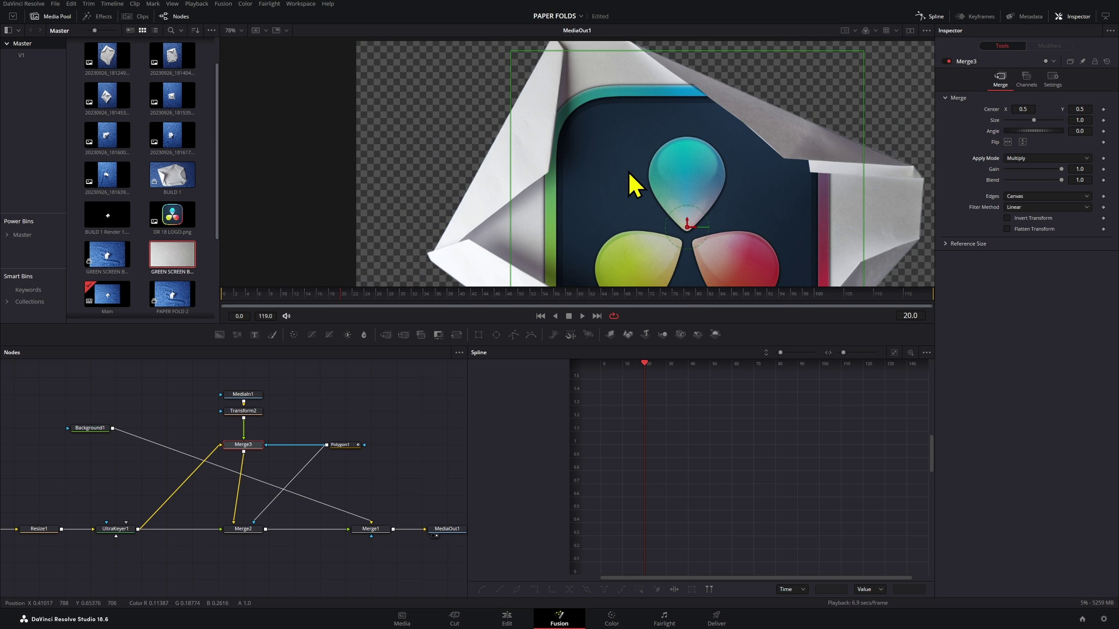
{"action": "scroll", "coordinate": [635, 182], "scroll_direction": "up", "scroll_amount": 4}
{"action": "scroll", "coordinate": [641, 170], "scroll_direction": "down", "scroll_amount": 2}
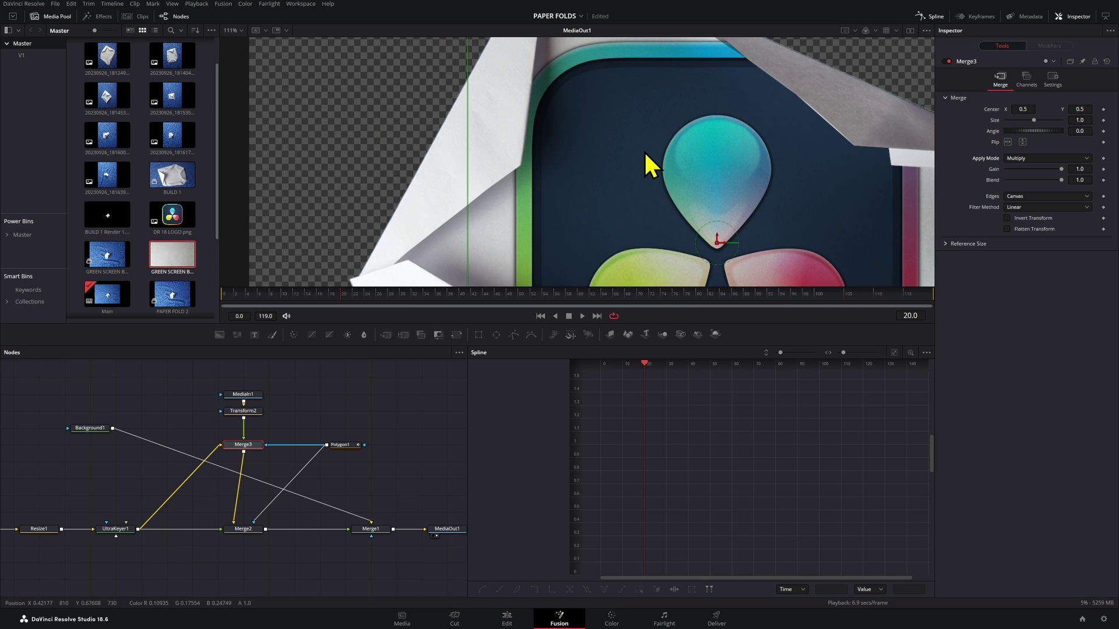
{"action": "scroll", "coordinate": [644, 150], "scroll_direction": "down", "scroll_amount": 3}
{"action": "scroll", "coordinate": [588, 125], "scroll_direction": "up", "scroll_amount": 3}
{"action": "scroll", "coordinate": [817, 177], "scroll_direction": "down", "scroll_amount": 2}
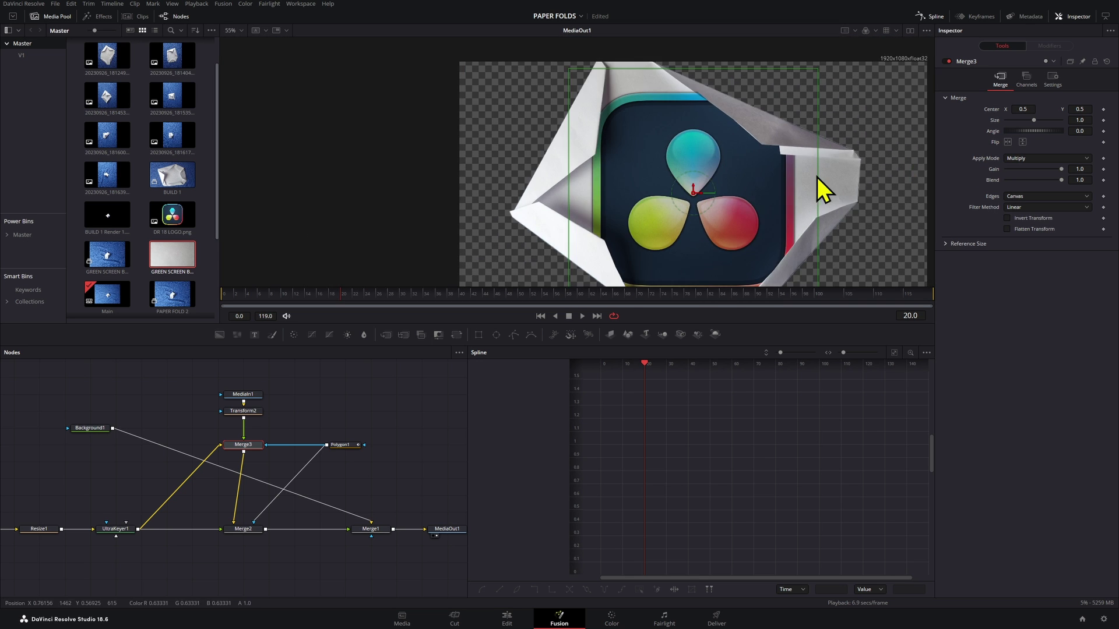
{"action": "mouse_move", "coordinate": [1079, 168]}
{"action": "left_mouse_down"}
{"action": "mouse_move", "coordinate": [1023, 168]}
{"action": "mouse_move", "coordinate": [1079, 169]}
{"action": "left_mouse_up"}
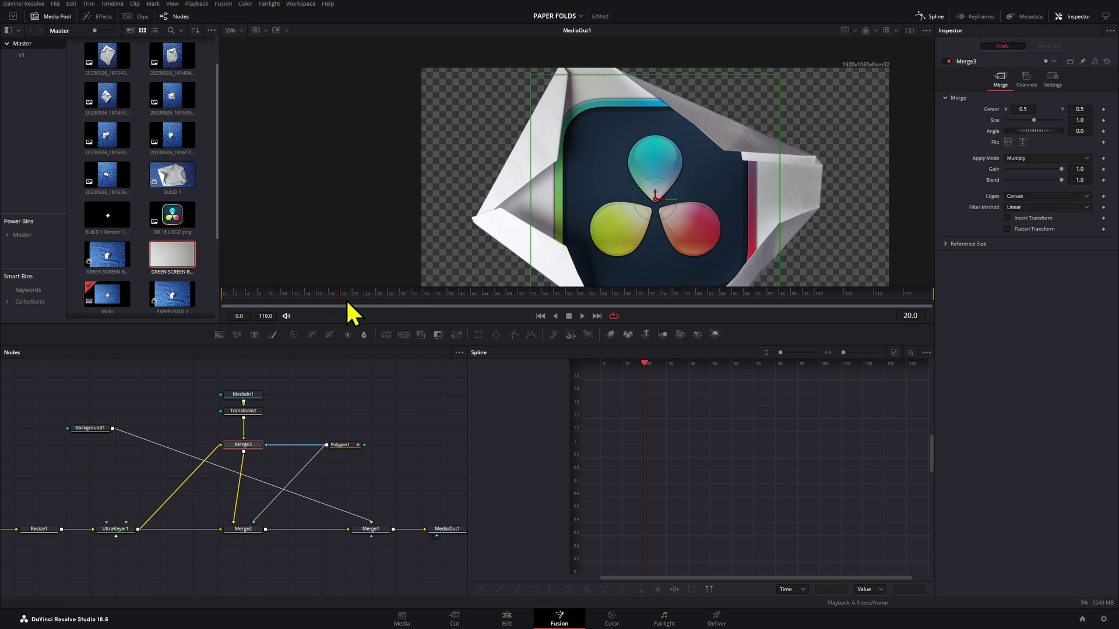
Return to frame 0 and play the animation in full colour to check the blended logo reveal.
{"action": "left_click_drag", "start_coordinate": [345, 297], "coordinate": [213, 305]}
{"action": "key", "text": "b"}
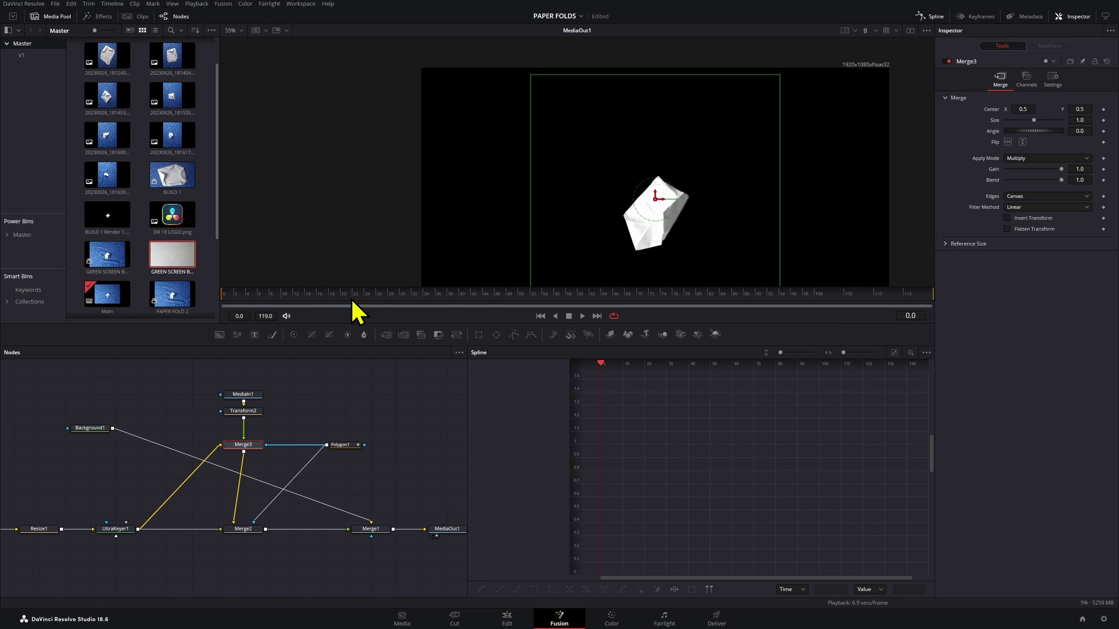
{"action": "key", "text": "c"}
{"action": "key", "text": "space"}
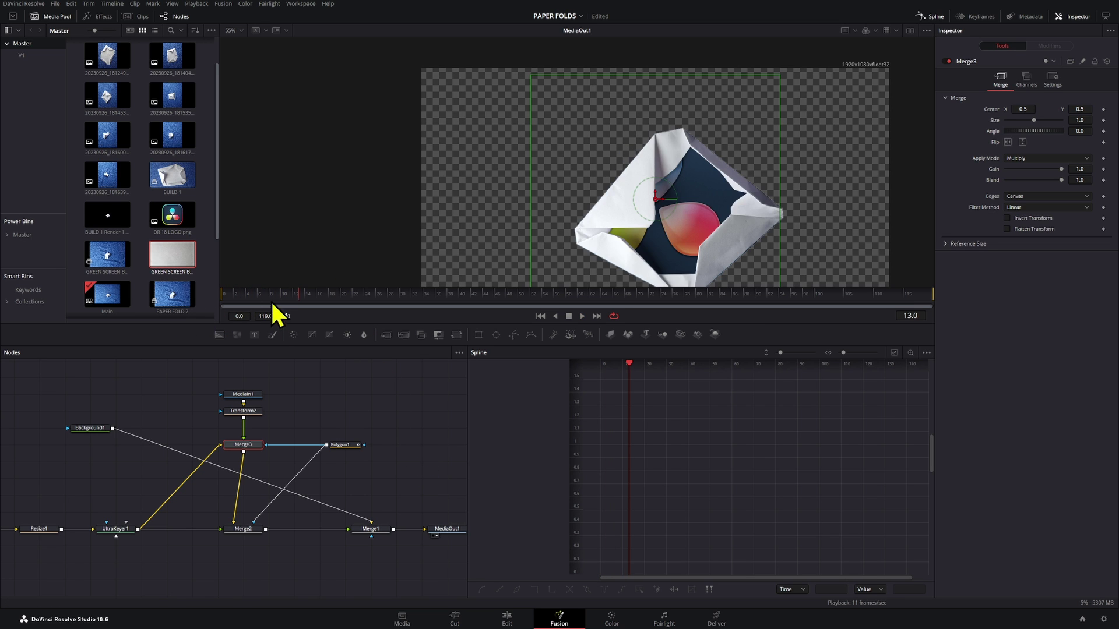
Replay the unfolding from frame 0, stop at frame 16 and examine how the logo sits on the paper.
{"action": "left_click_drag", "start_coordinate": [270, 300], "coordinate": [198, 300]}
{"action": "left_click", "coordinate": [361, 408]}
{"action": "key", "text": "space"}
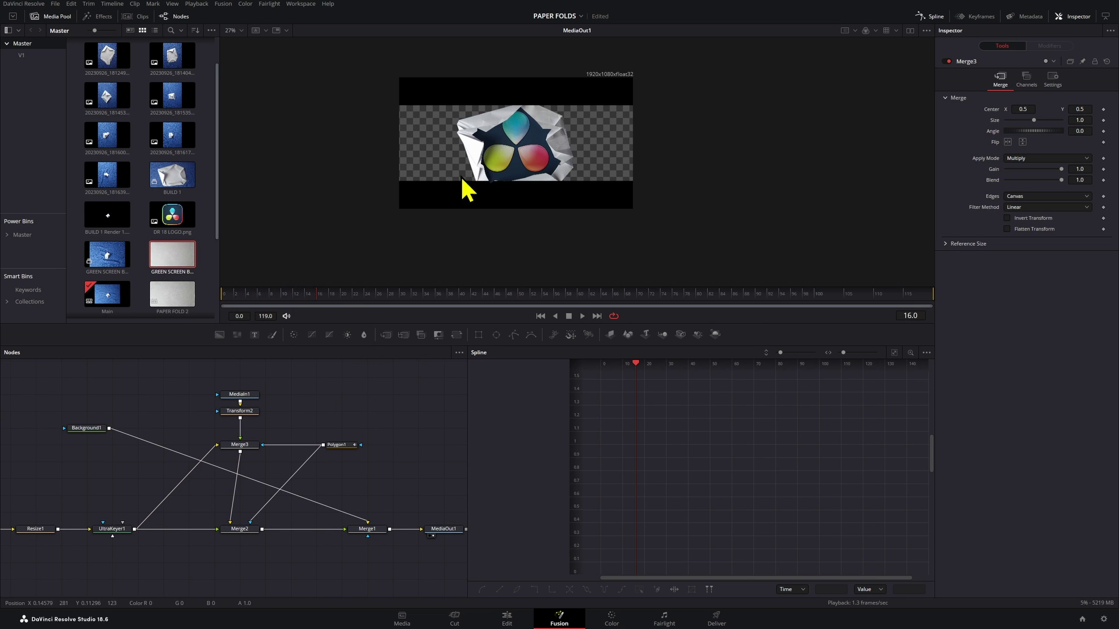
{"action": "scroll", "coordinate": [543, 118], "scroll_direction": "up", "scroll_amount": 3}
{"action": "scroll", "coordinate": [543, 119], "scroll_direction": "down", "scroll_amount": 2}
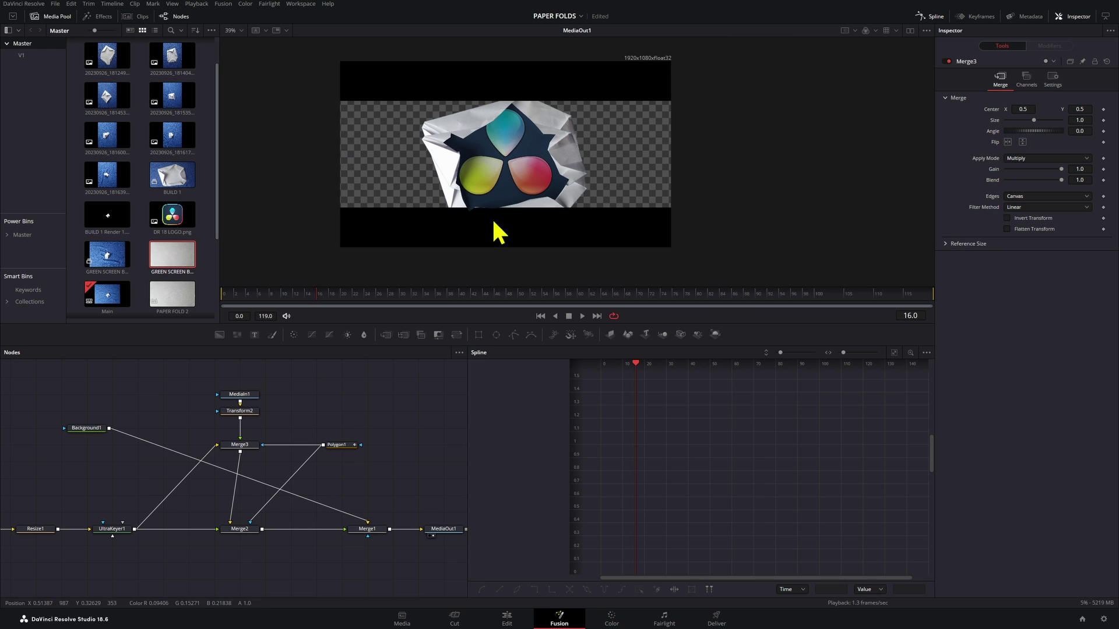
{"action": "left_click", "coordinate": [507, 619]}
{"action": "left_click", "coordinate": [559, 618]}
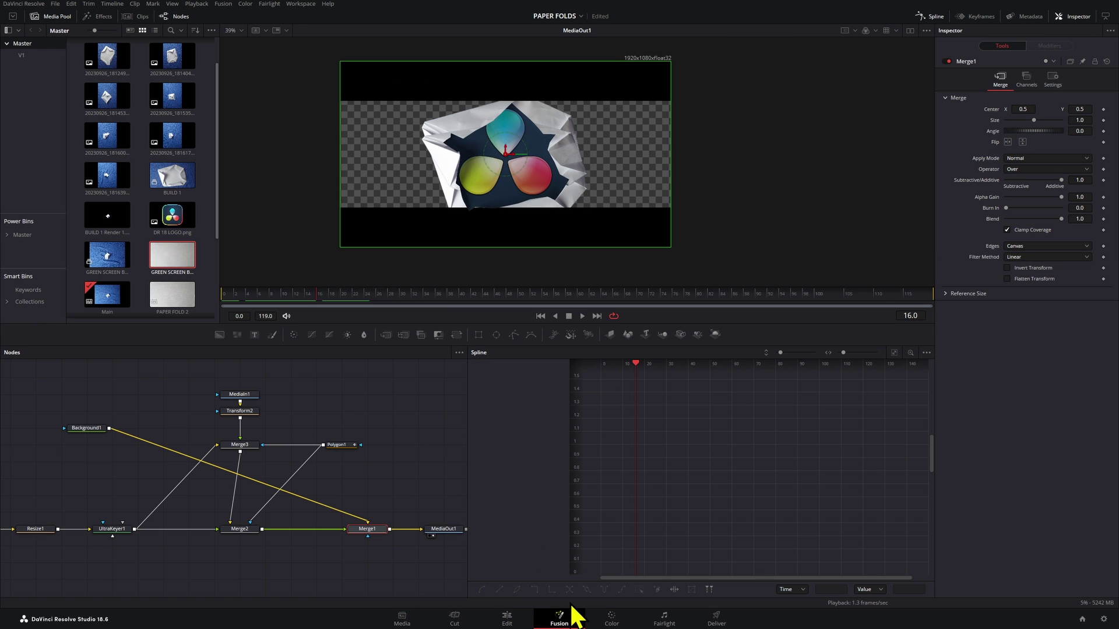
Compare Merge3's Normal and Screen apply modes at frame 16, and set Apply Mode back to Multiply.
{"action": "left_click", "coordinate": [253, 445]}
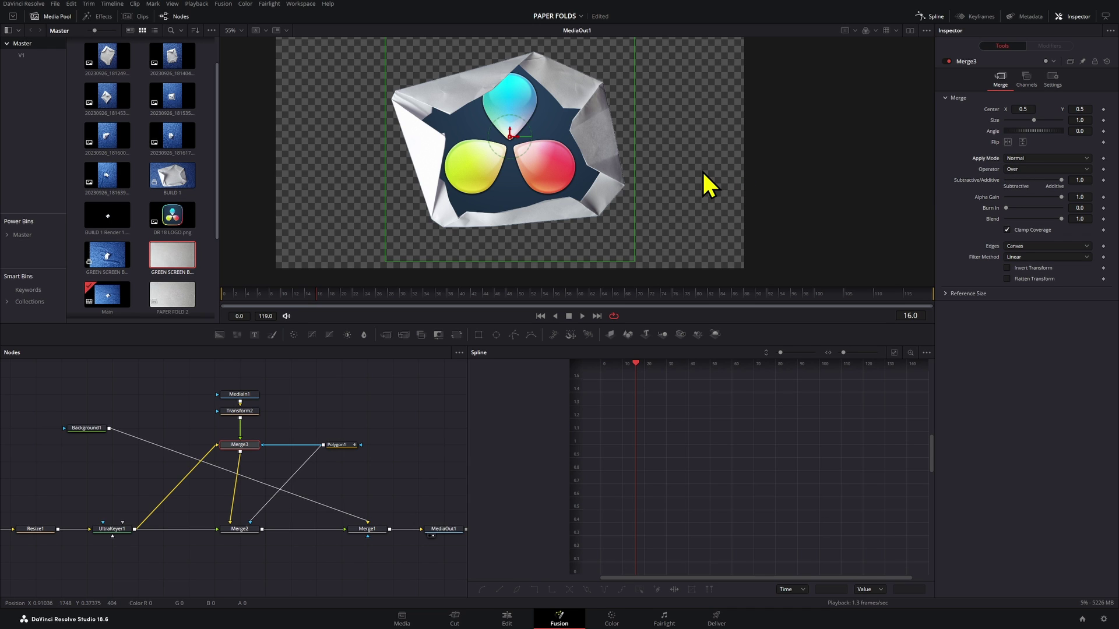
{"action": "left_click", "coordinate": [1030, 159]}
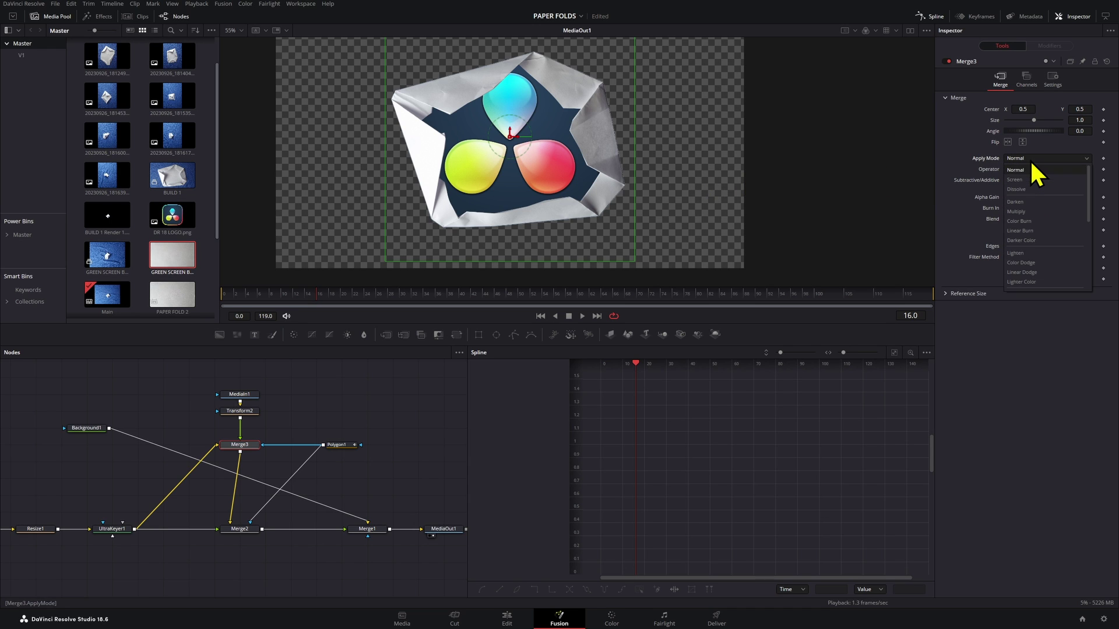
{"action": "left_click", "coordinate": [1026, 182]}
{"action": "left_click", "coordinate": [1020, 159]}
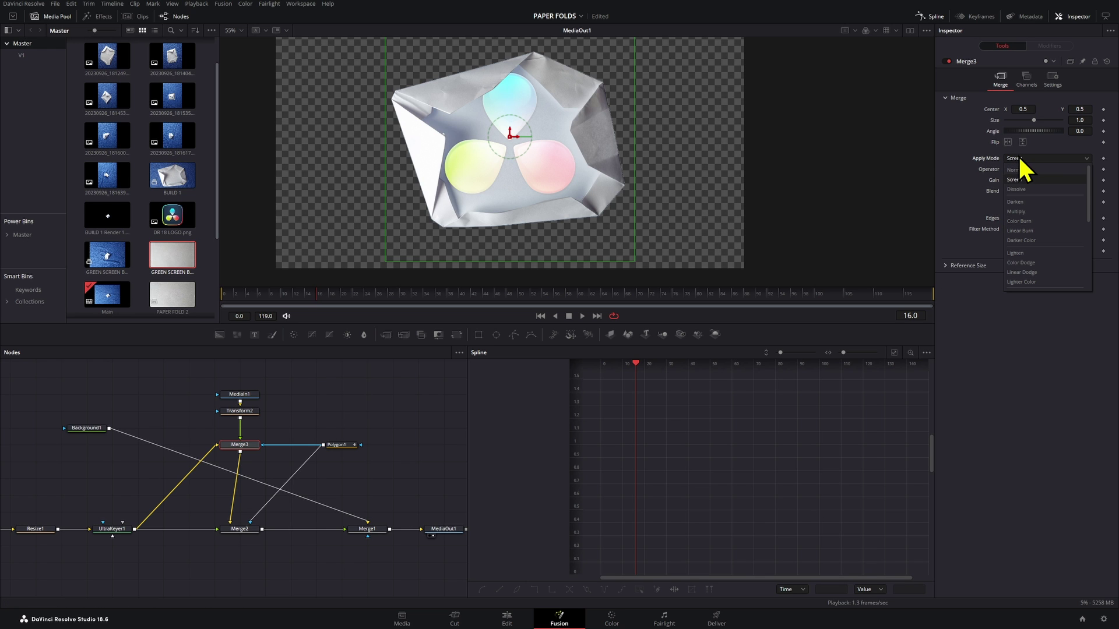
{"action": "left_click", "coordinate": [1040, 211]}
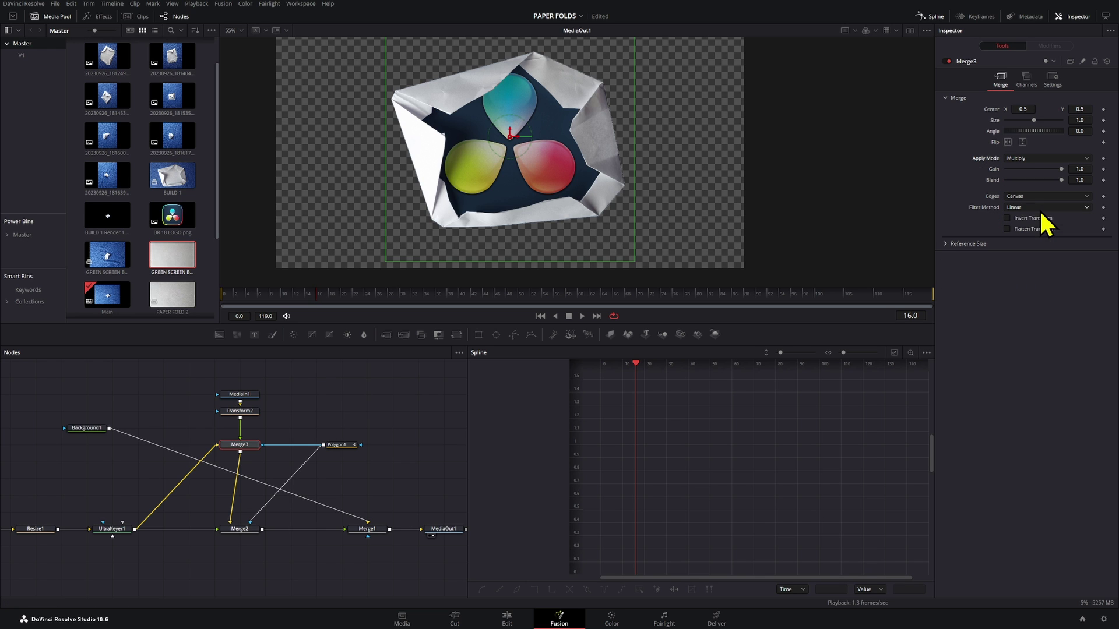
Check the multiplied logo on the folded paper at frame 8 and on the opened paper at frame 20.
{"action": "left_click_drag", "start_coordinate": [305, 301], "coordinate": [271, 298]}
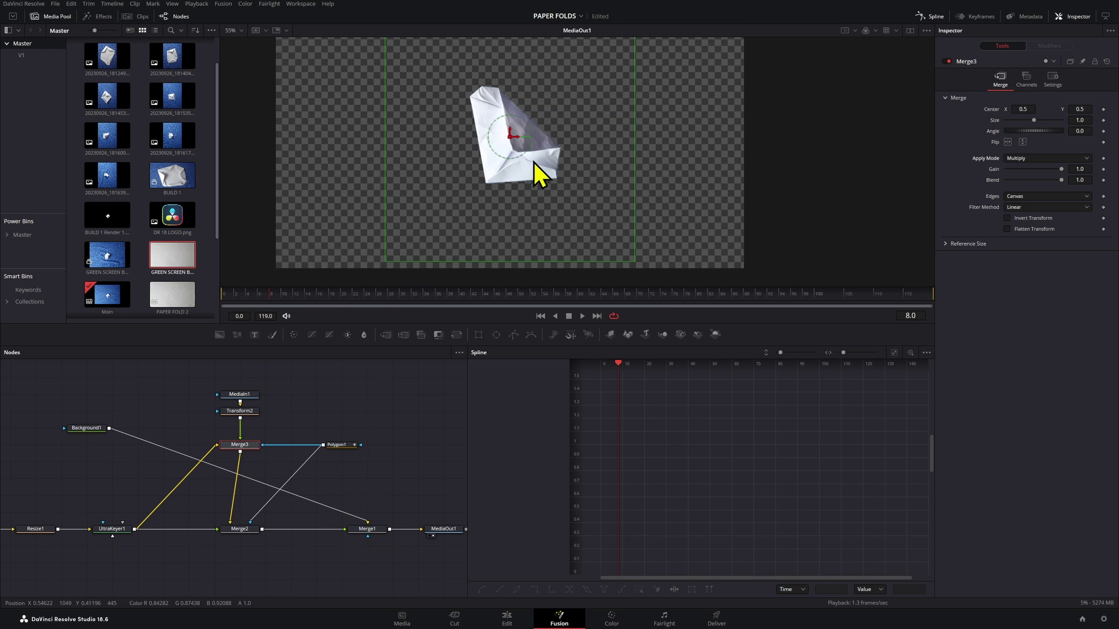
{"action": "scroll", "coordinate": [578, 197], "scroll_direction": "down", "scroll_amount": 3}
{"action": "scroll", "coordinate": [579, 198], "scroll_direction": "up", "scroll_amount": 3}
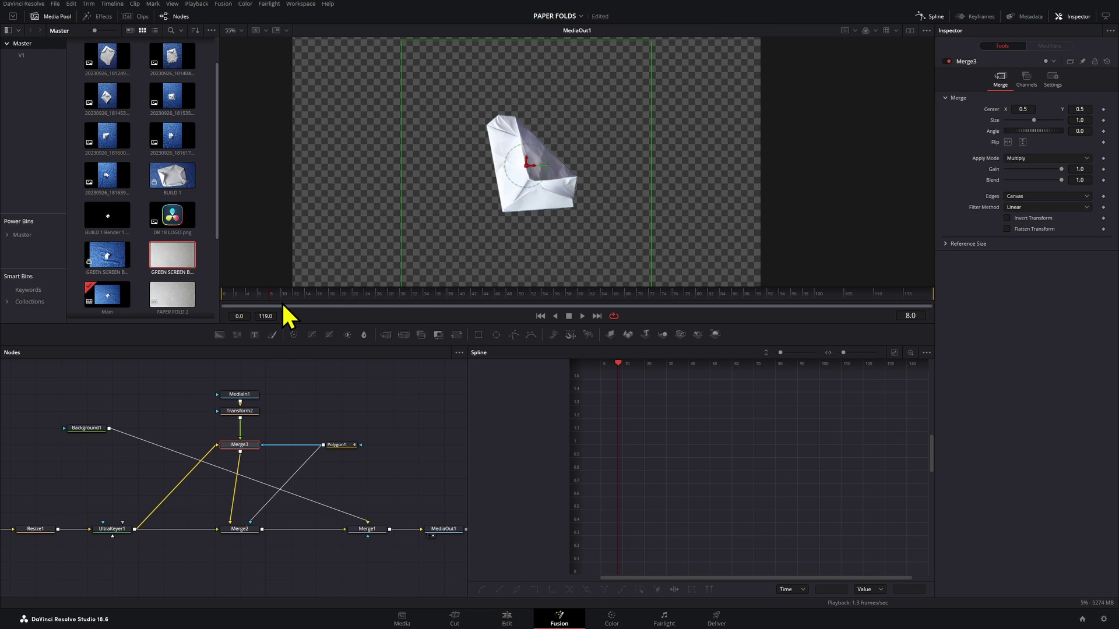
{"action": "left_click_drag", "start_coordinate": [315, 300], "coordinate": [333, 302]}
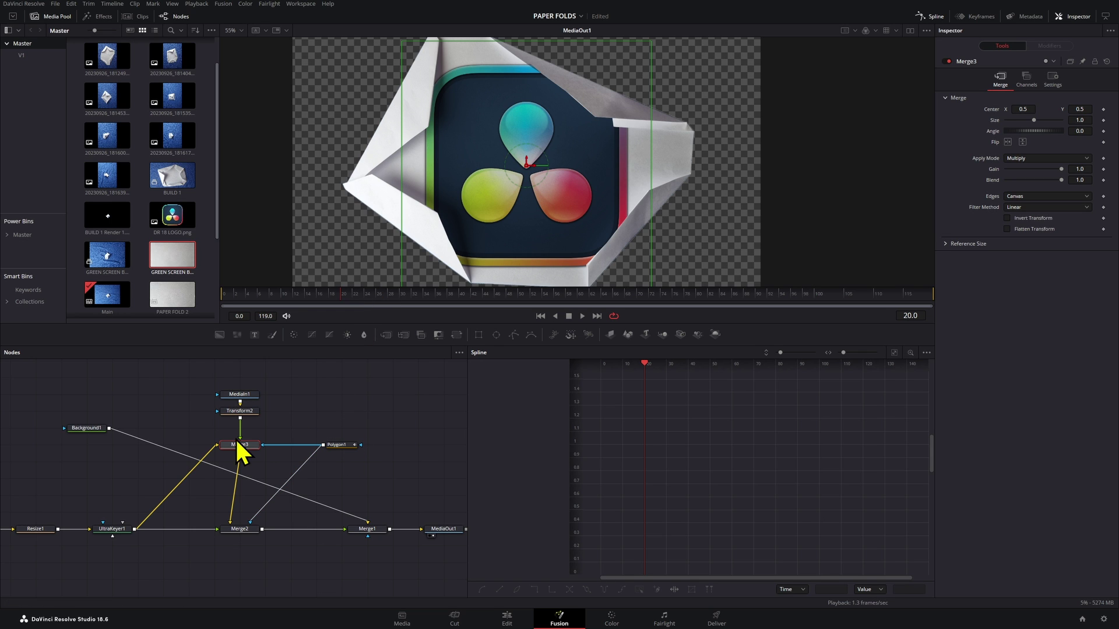
Try Transform2's output as the effect mask of Merge1 at frame 20, and disconnect it again.
{"action": "left_click_drag", "start_coordinate": [262, 379], "coordinate": [242, 412]}
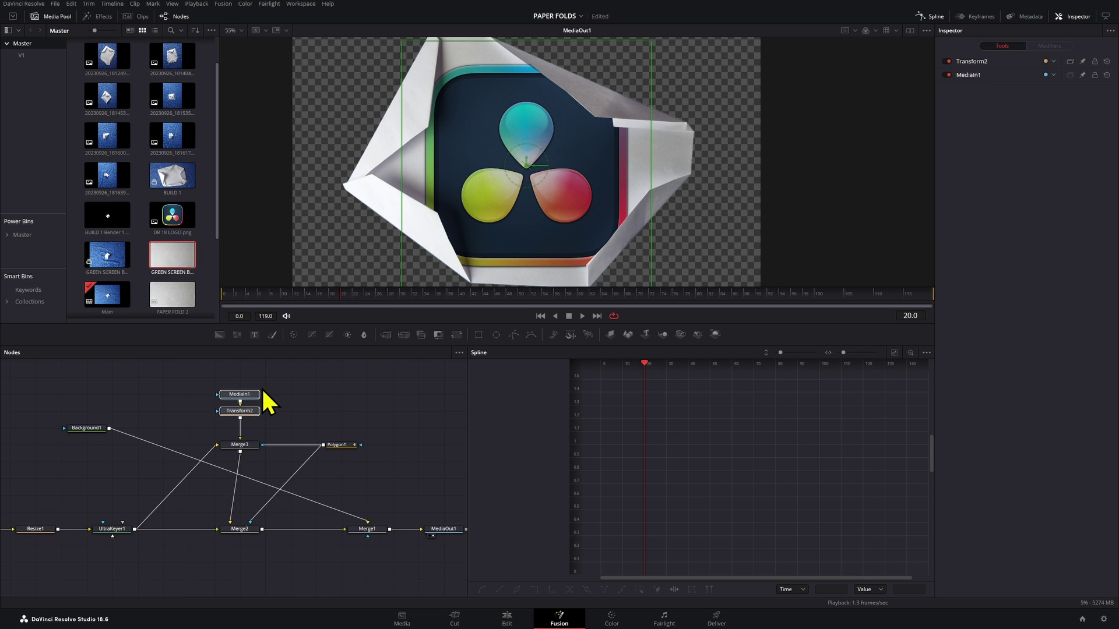
{"action": "left_click", "coordinate": [367, 530]}
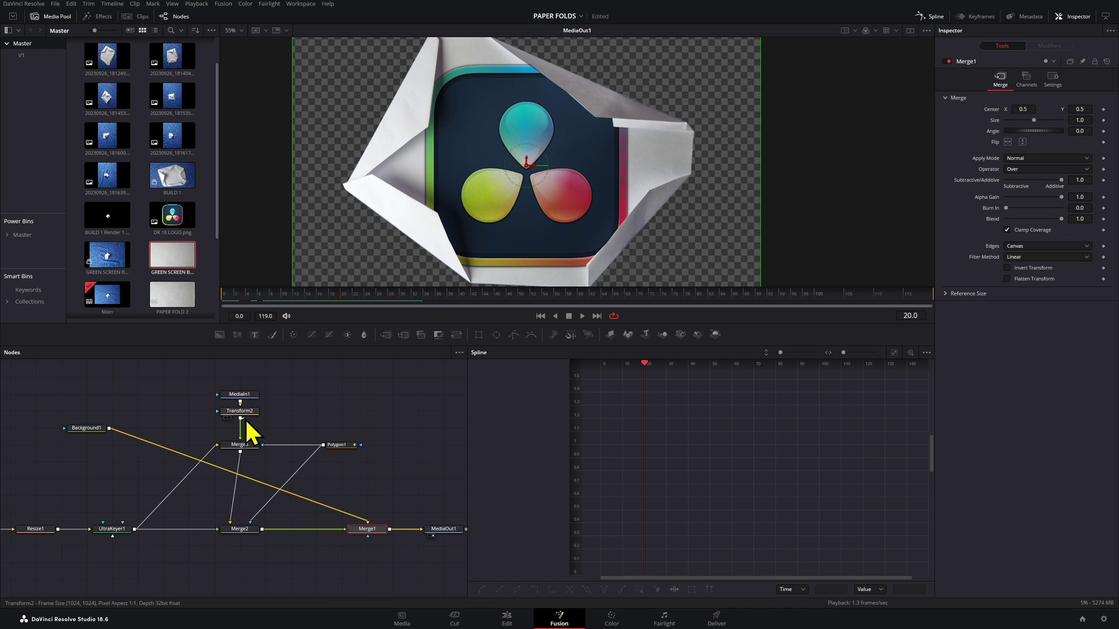
{"action": "left_click_drag", "start_coordinate": [246, 423], "coordinate": [367, 529]}
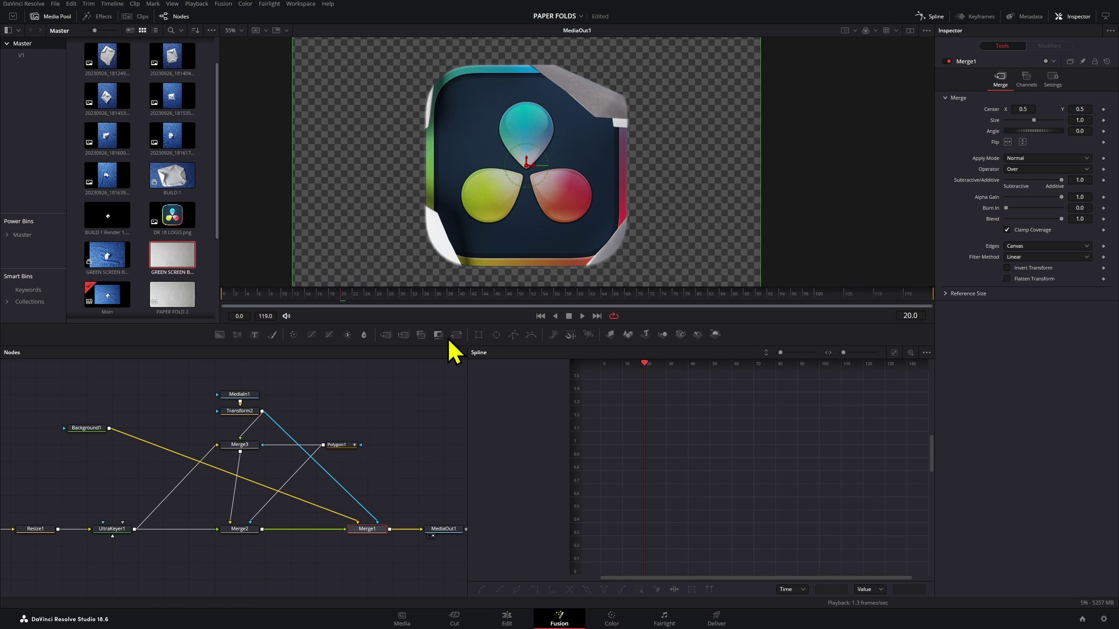
{"action": "left_click_drag", "start_coordinate": [368, 512], "coordinate": [384, 508]}
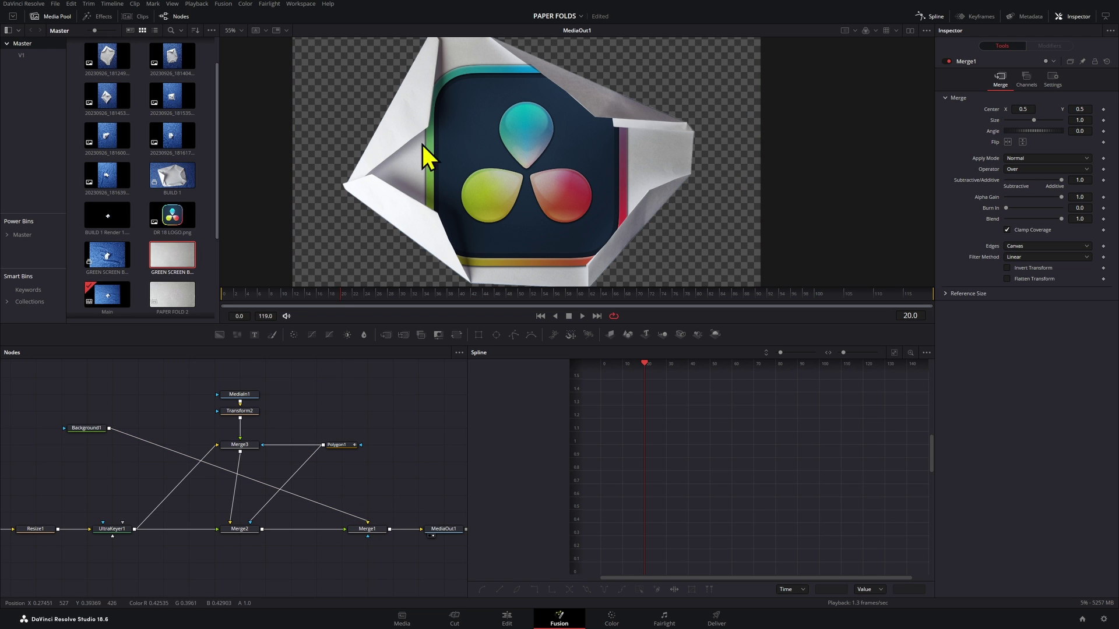
Go to frame 40 and connect Transform2's output to Merge1's effect mask, cropping the paper to the logo shape.
{"action": "left_click", "coordinate": [452, 297]}
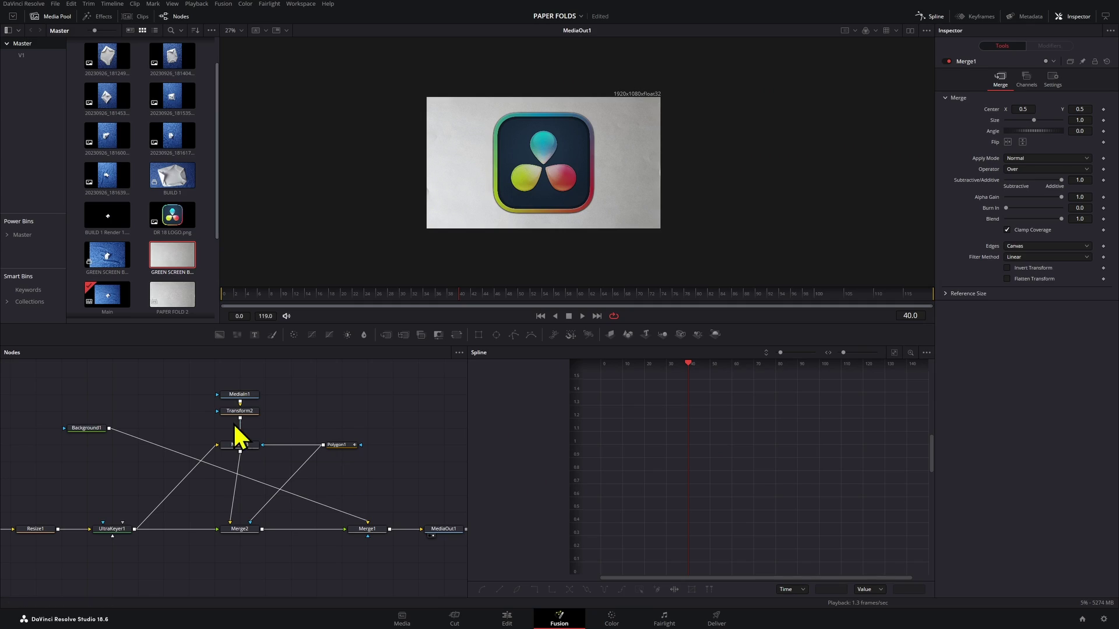
{"action": "left_click_drag", "start_coordinate": [247, 423], "coordinate": [367, 531]}
{"action": "left_click_drag", "start_coordinate": [282, 368], "coordinate": [247, 413]}
{"action": "left_click", "coordinate": [312, 387]}
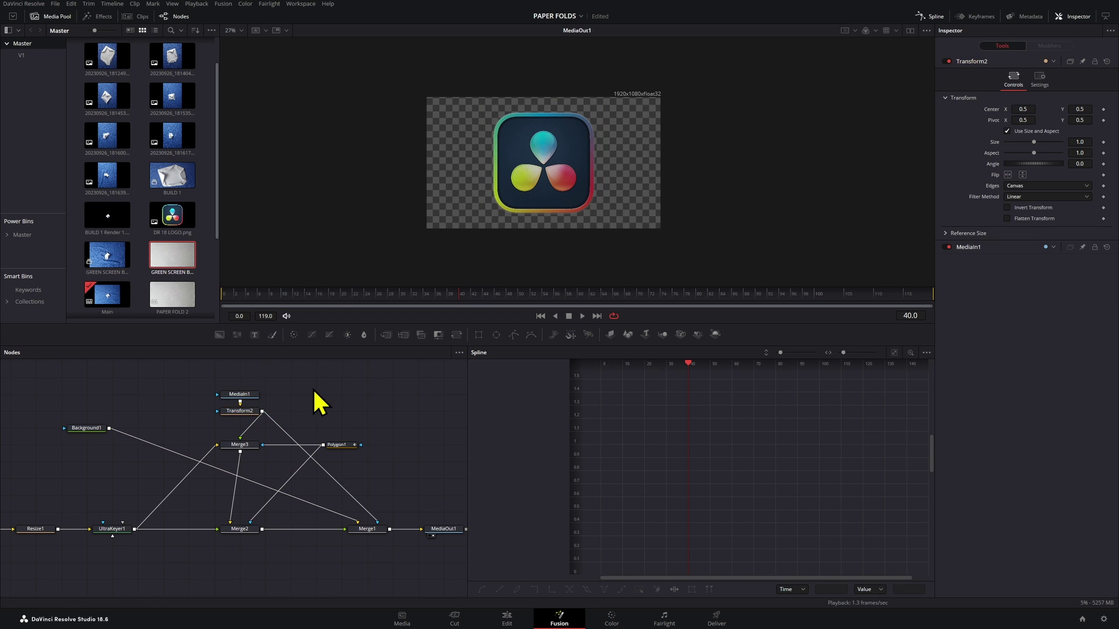
{"action": "left_click", "coordinate": [253, 395]}
{"action": "left_click", "coordinate": [253, 412]}
{"action": "left_click", "coordinate": [366, 529]}
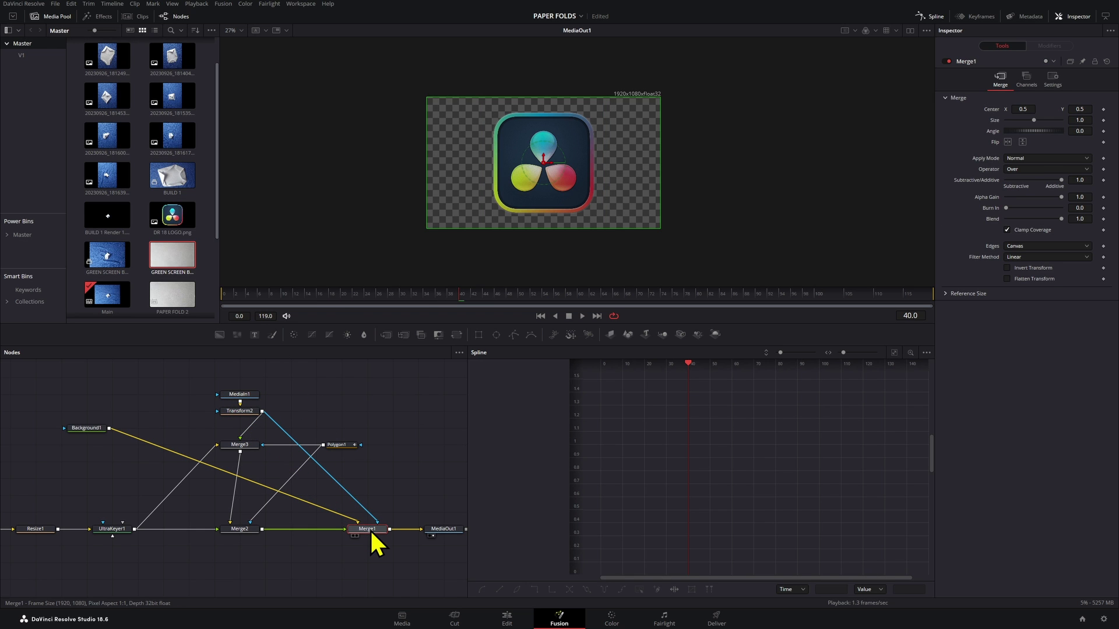
Scrub from frame 0 to frame 22 to check the unfolding with the logo-shaped mask on Merge1.
{"action": "scroll", "coordinate": [557, 176], "scroll_direction": "up", "scroll_amount": 3}
{"action": "left_click_drag", "start_coordinate": [317, 301], "coordinate": [192, 301]}
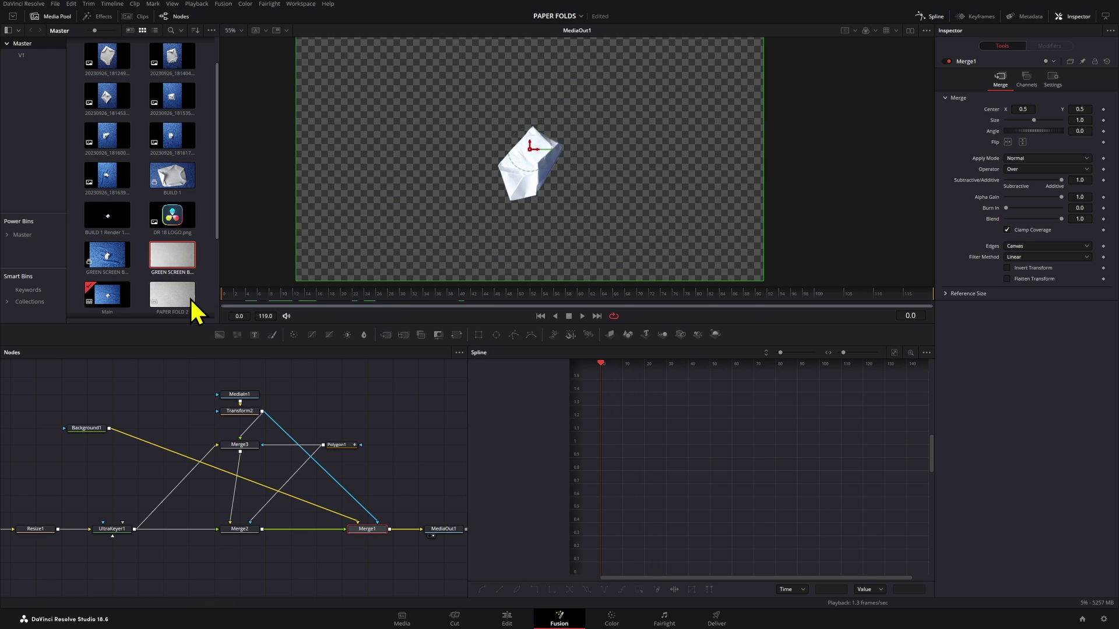
{"action": "left_click_drag", "start_coordinate": [275, 296], "coordinate": [351, 301]}
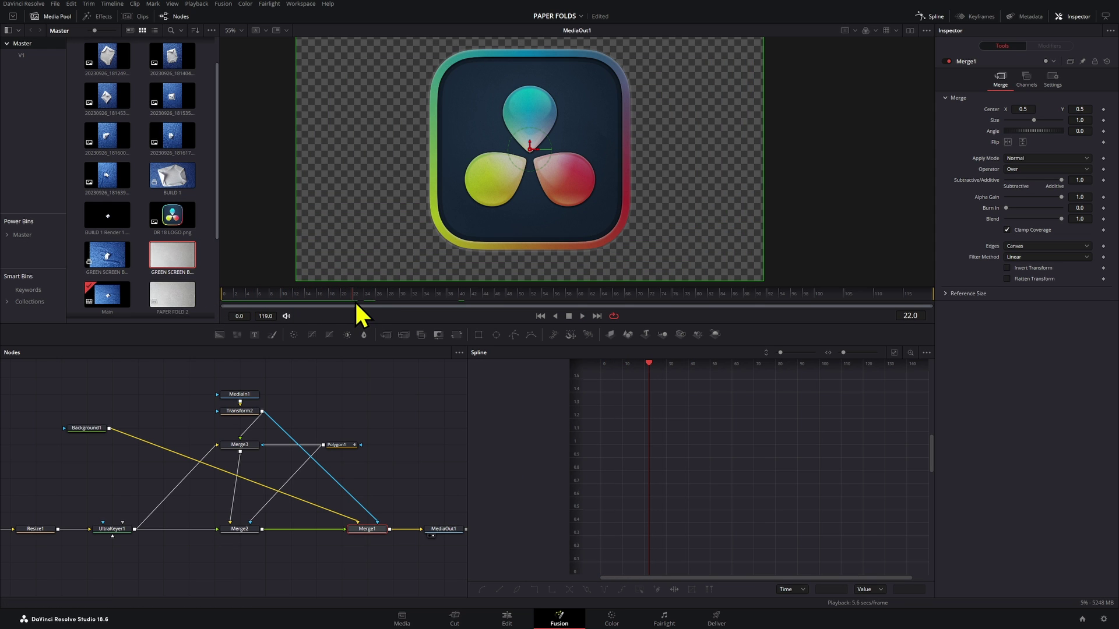
Reduce Transform2's Size to 0.591 and check the smaller masked logo through to frame 22.
{"action": "left_click", "coordinate": [242, 411]}
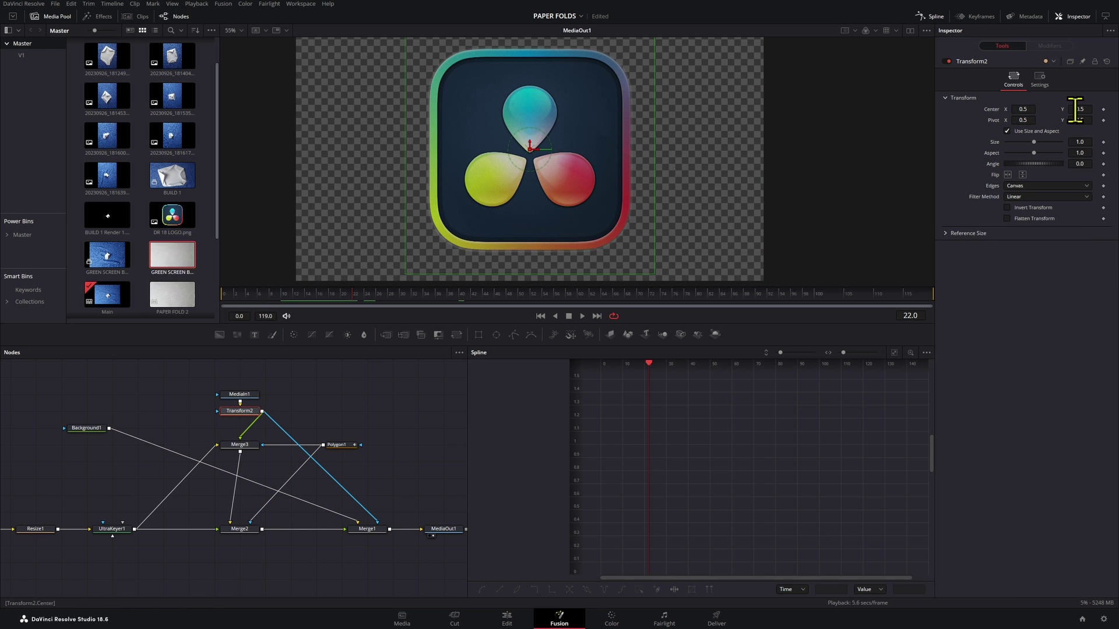
{"action": "left_click_drag", "start_coordinate": [1085, 142], "coordinate": [1108, 142]}
{"action": "mouse_move", "coordinate": [324, 294]}
{"action": "left_mouse_down"}
{"action": "mouse_move", "coordinate": [320, 304]}
{"action": "mouse_move", "coordinate": [205, 313]}
{"action": "mouse_move", "coordinate": [372, 295]}
{"action": "mouse_move", "coordinate": [318, 296]}
{"action": "left_mouse_up"}
{"action": "left_click_drag", "start_coordinate": [1085, 142], "coordinate": [1044, 141]}
{"action": "left_click_drag", "start_coordinate": [316, 294], "coordinate": [344, 319]}
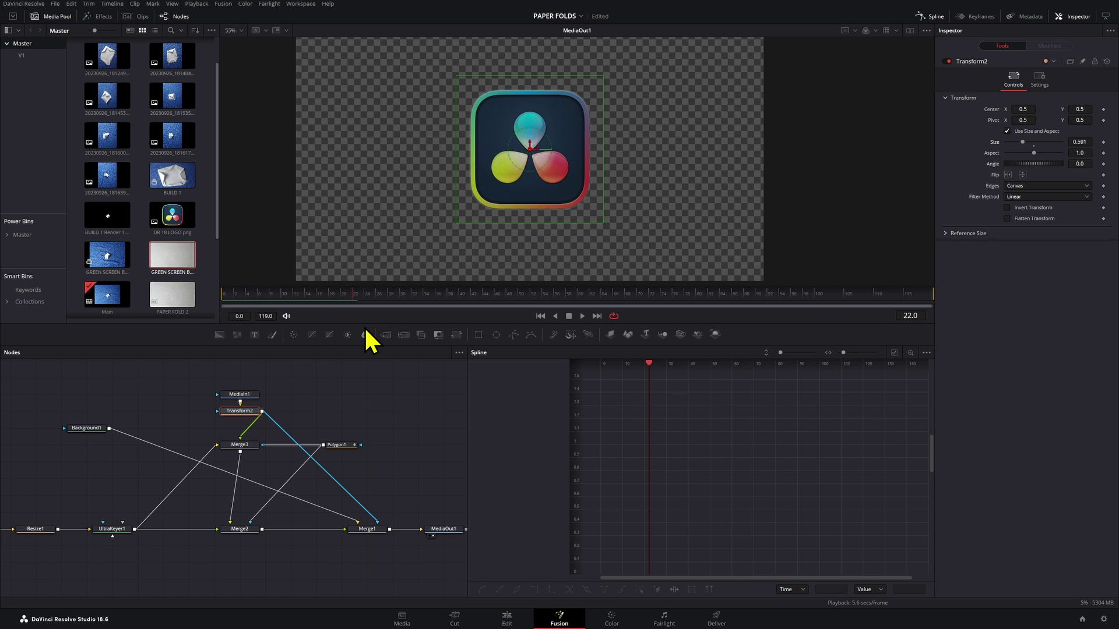